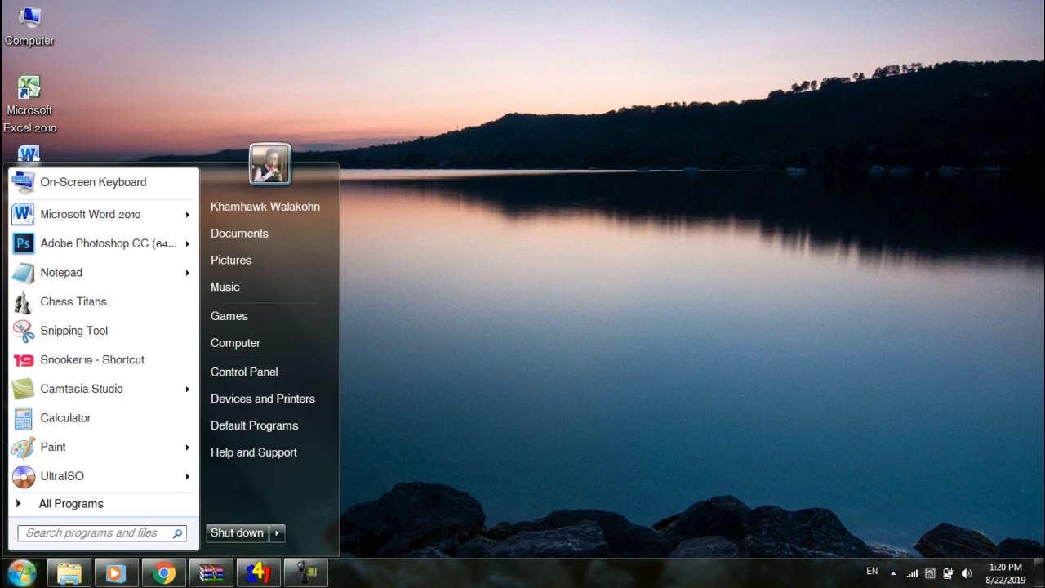
Launch Adobe Photoshop CC.
{"action": "left_click", "coordinate": [114, 13]}
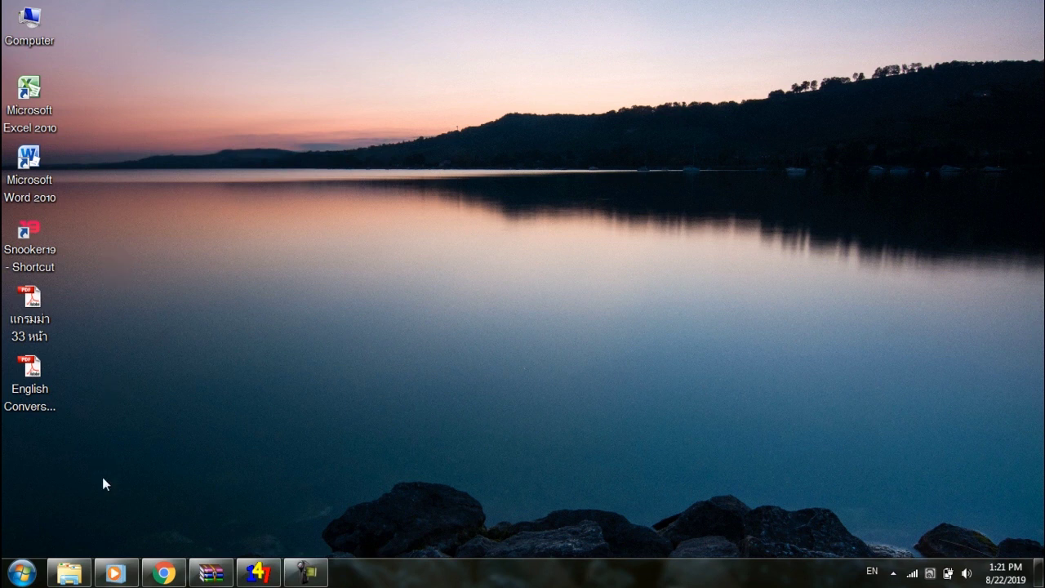
{"action": "left_click", "coordinate": [10, 575]}
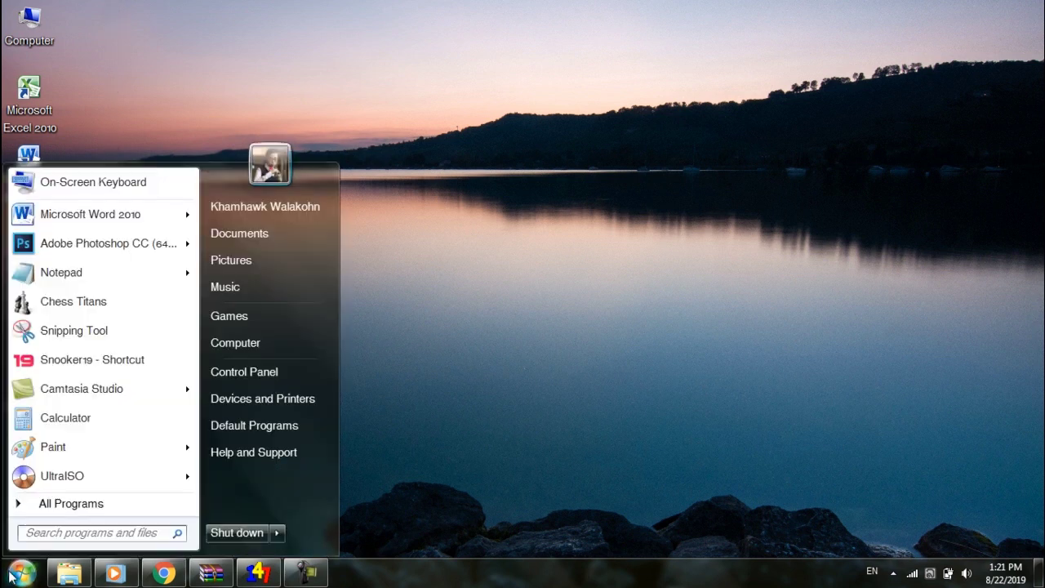
{"action": "left_click", "coordinate": [95, 248]}
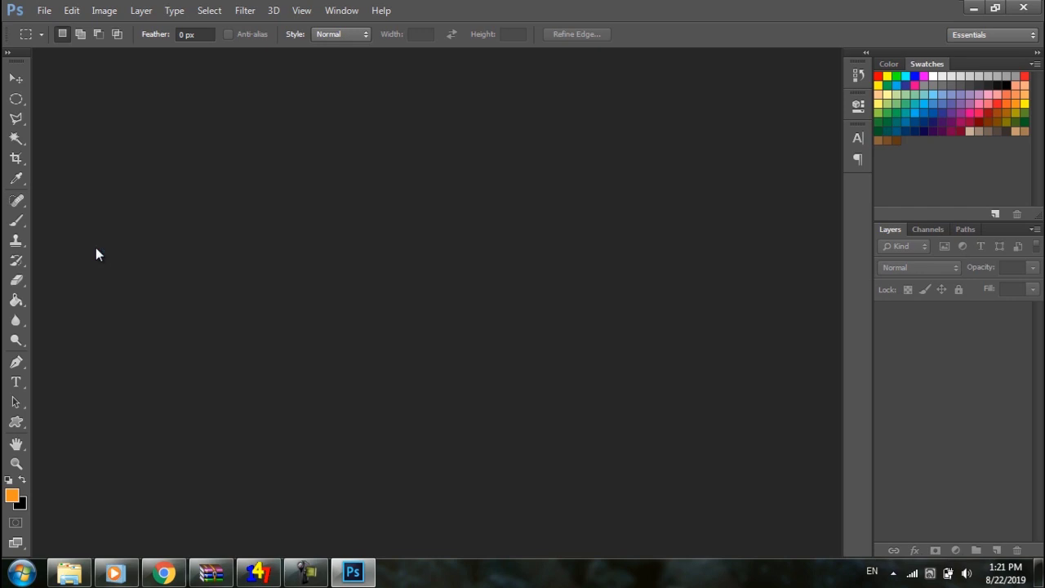
View the finished poem picture ຈັນແຈ້ງທີ່ຝັ່ງເຊ in the folder ບົດກອນ ແລະ ບົດເລື່ອງ on drive D:, and return to Photoshop.
{"action": "left_click", "coordinate": [69, 573]}
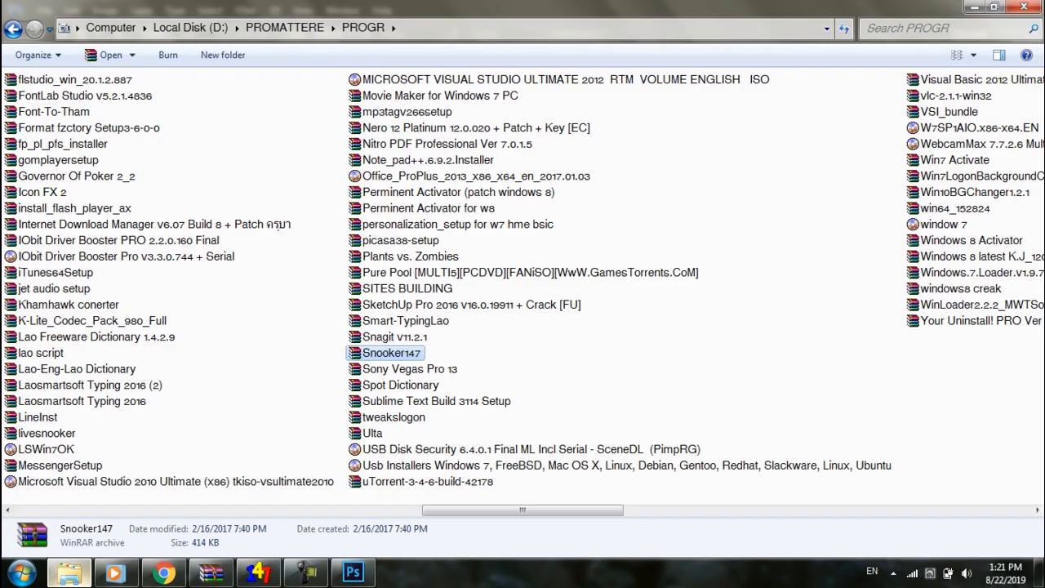
{"action": "left_click", "coordinate": [186, 29]}
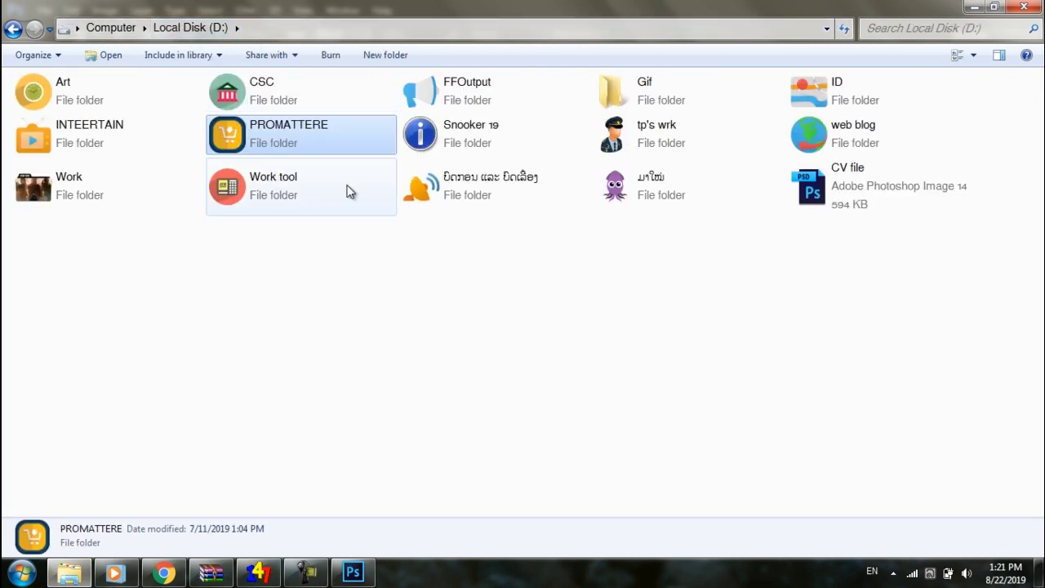
{"action": "double_click", "coordinate": [408, 189]}
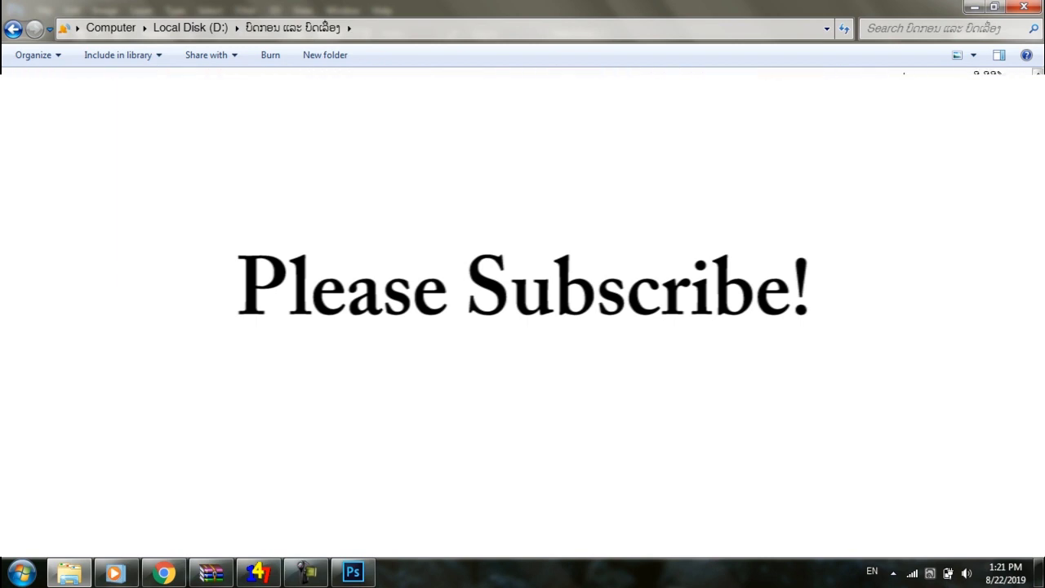
{"action": "double_click", "coordinate": [560, 283]}
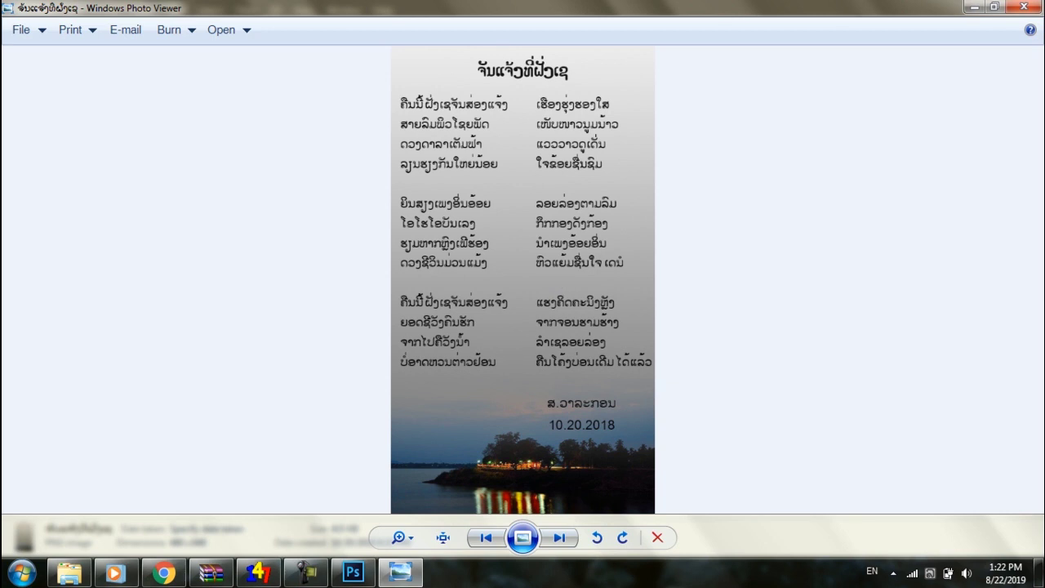
{"action": "left_click", "coordinate": [1023, 7]}
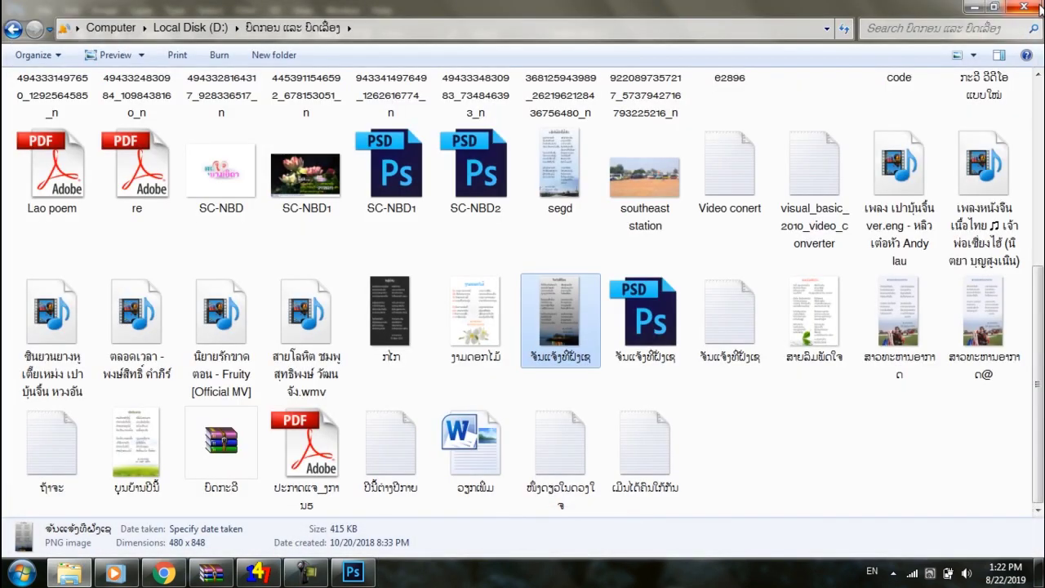
{"action": "left_click", "coordinate": [972, 7]}
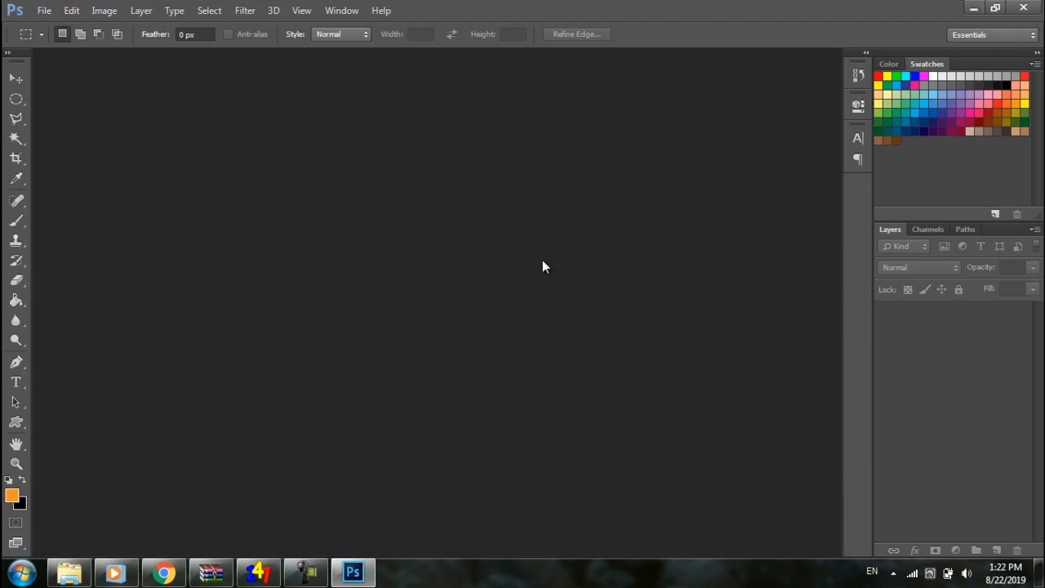
Open the settings for a new document and select the entire default document name.
{"action": "left_click", "coordinate": [56, 11]}
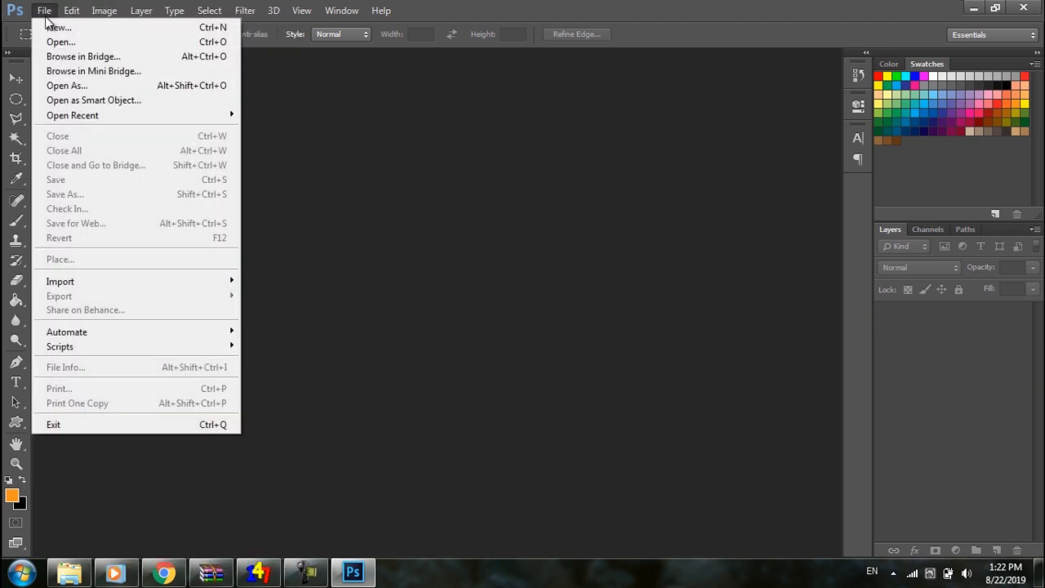
{"action": "left_click", "coordinate": [49, 26]}
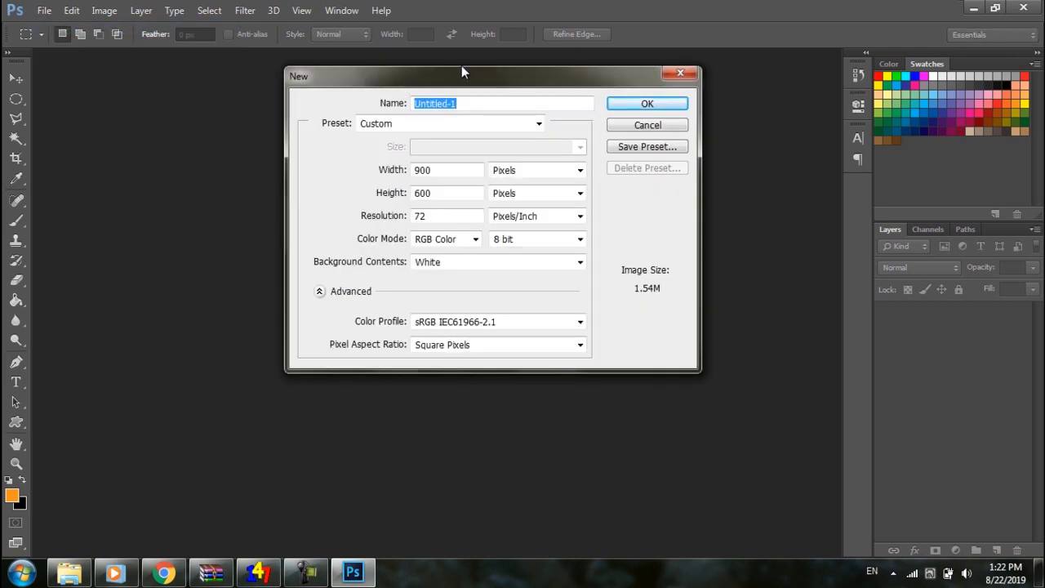
{"action": "left_click_drag", "start_coordinate": [461, 69], "coordinate": [475, 104]}
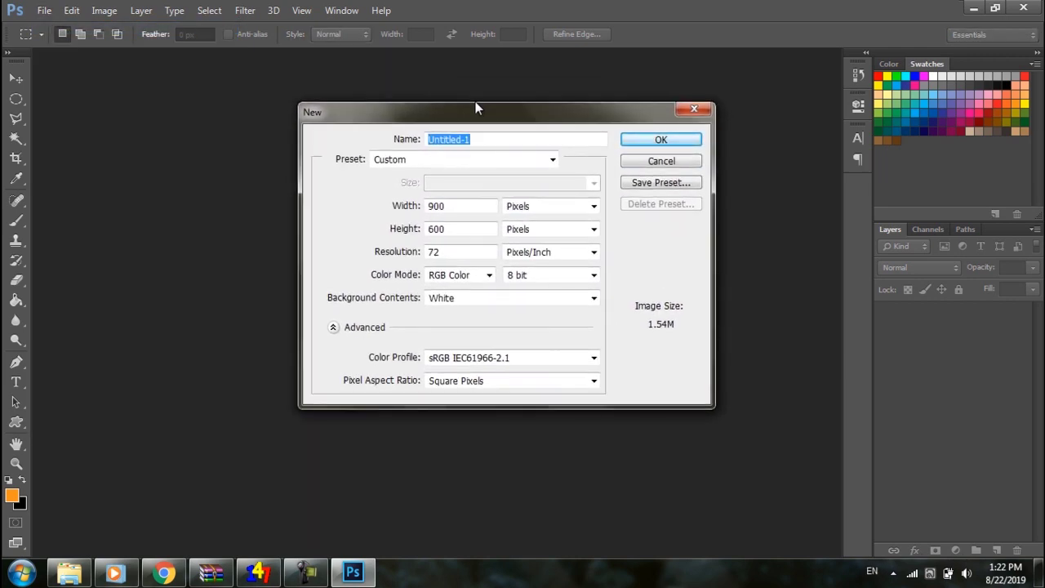
{"action": "left_click", "coordinate": [470, 212]}
{"action": "double_click", "coordinate": [525, 144]}
{"action": "left_click_drag", "start_coordinate": [525, 144], "coordinate": [425, 140]}
{"action": "left_click", "coordinate": [516, 137]}
{"action": "left_click_drag", "start_coordinate": [515, 137], "coordinate": [398, 144]}
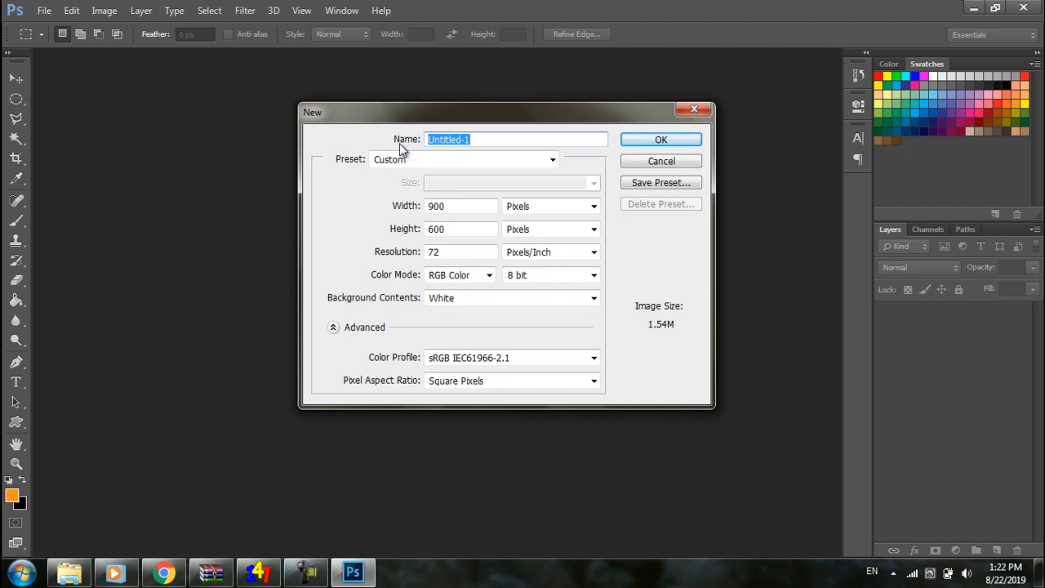
Open the text file ຈັນແຈ້ງທີ່ຝັ່ງເຊ from the poem folder in Notepad and copy the poem's title line.
{"action": "left_click", "coordinate": [70, 572]}
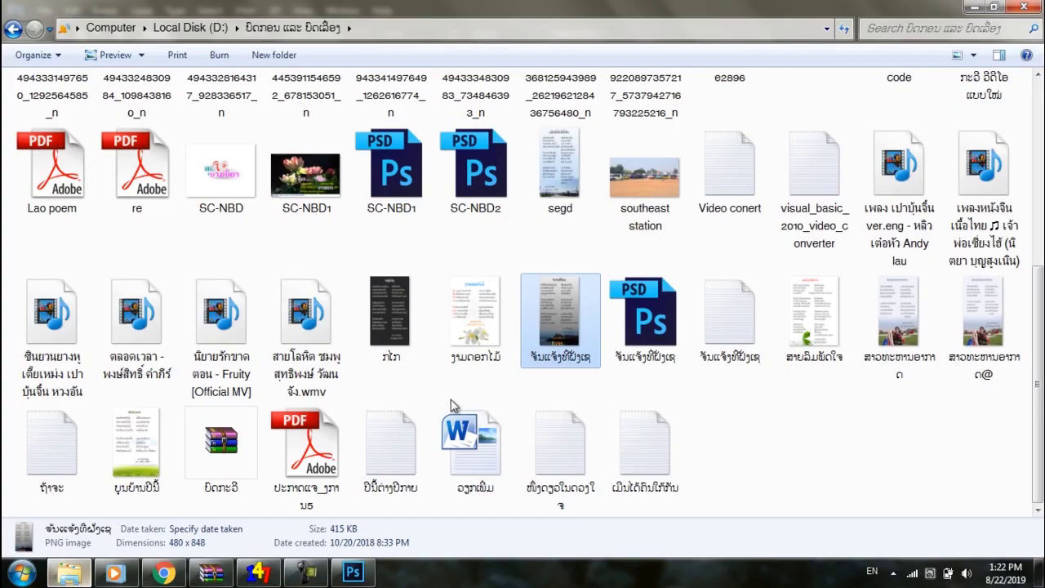
{"action": "double_click", "coordinate": [738, 343]}
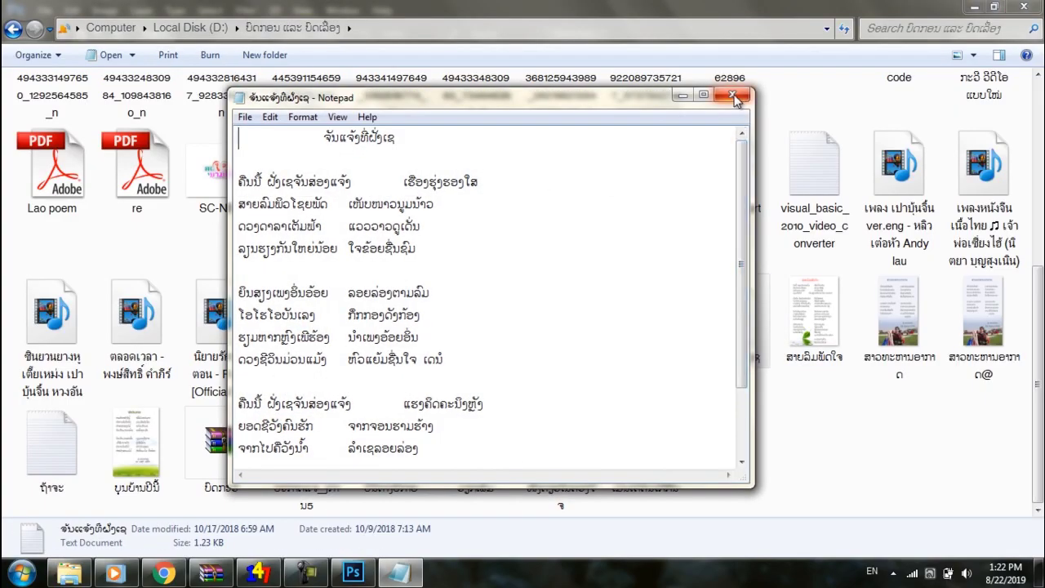
{"action": "left_click", "coordinate": [704, 96]}
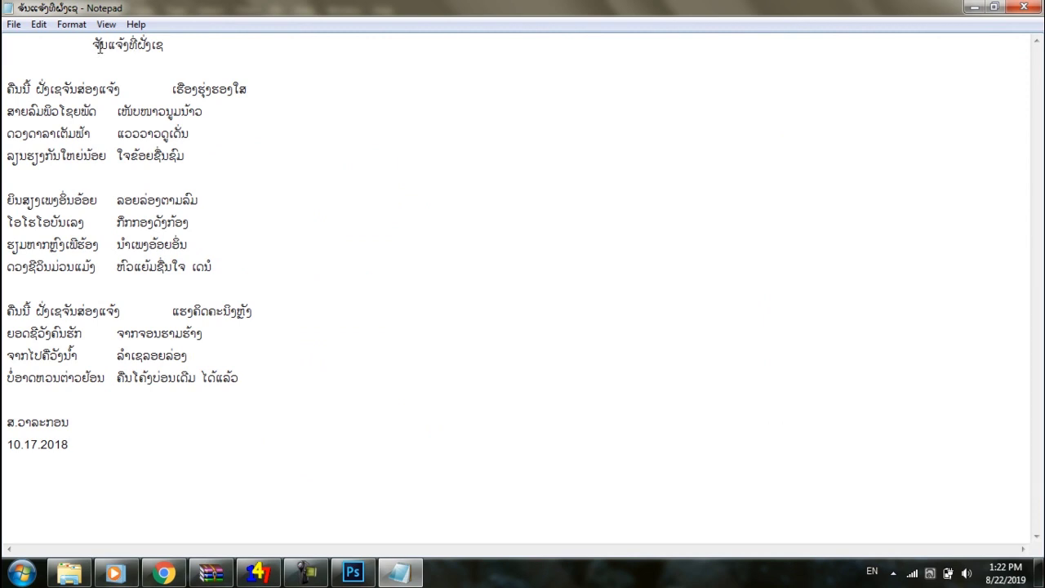
{"action": "left_click_drag", "start_coordinate": [92, 45], "coordinate": [165, 45]}
{"action": "right_click", "coordinate": [142, 46]}
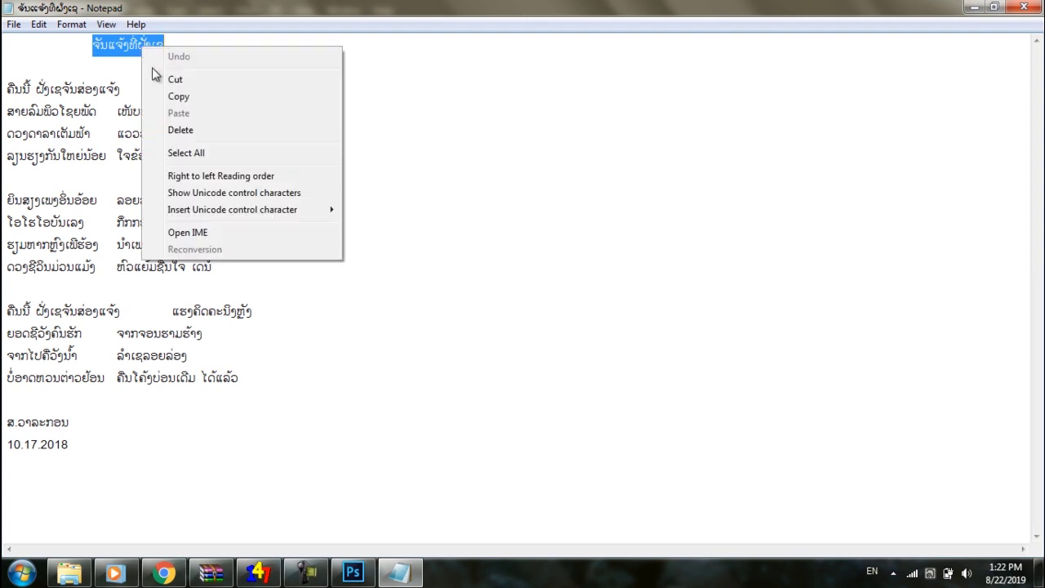
{"action": "left_click", "coordinate": [166, 95]}
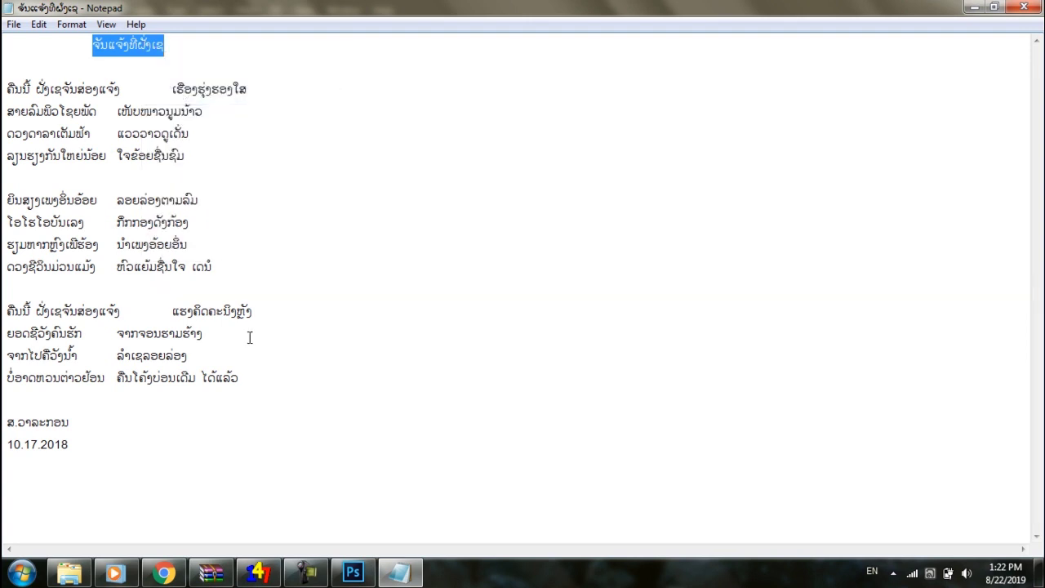
Paste the copied poem title as the new Photoshop document's name and create it at 900 × 600 pixels.
{"action": "left_click", "coordinate": [353, 573]}
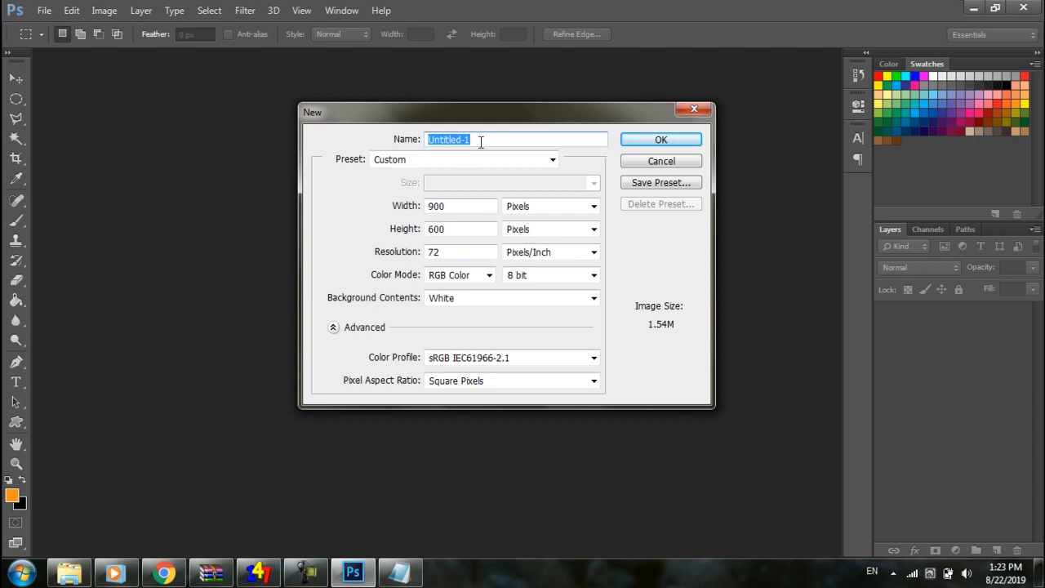
{"action": "right_click", "coordinate": [446, 141]}
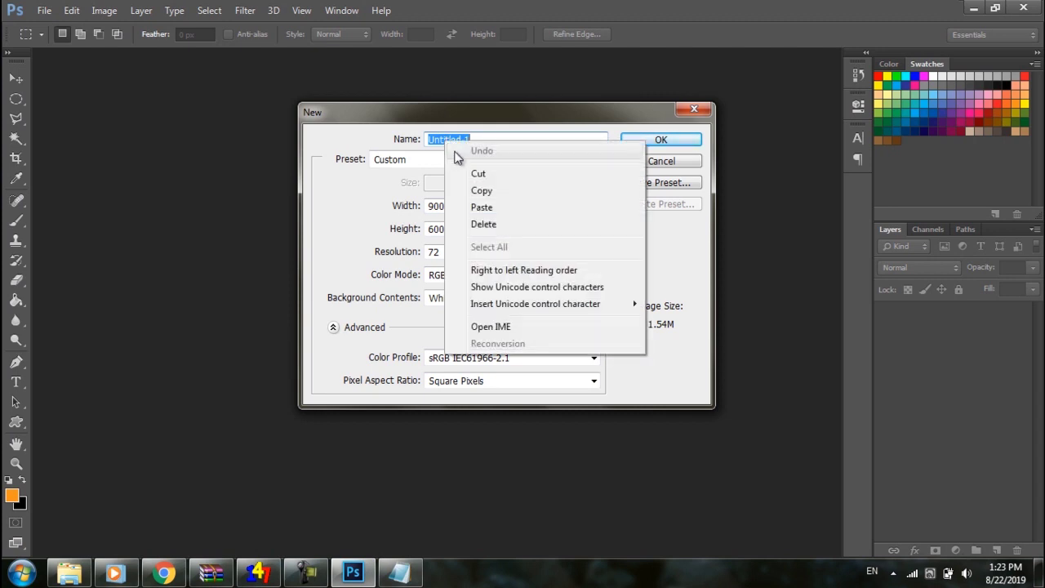
{"action": "left_click", "coordinate": [480, 207]}
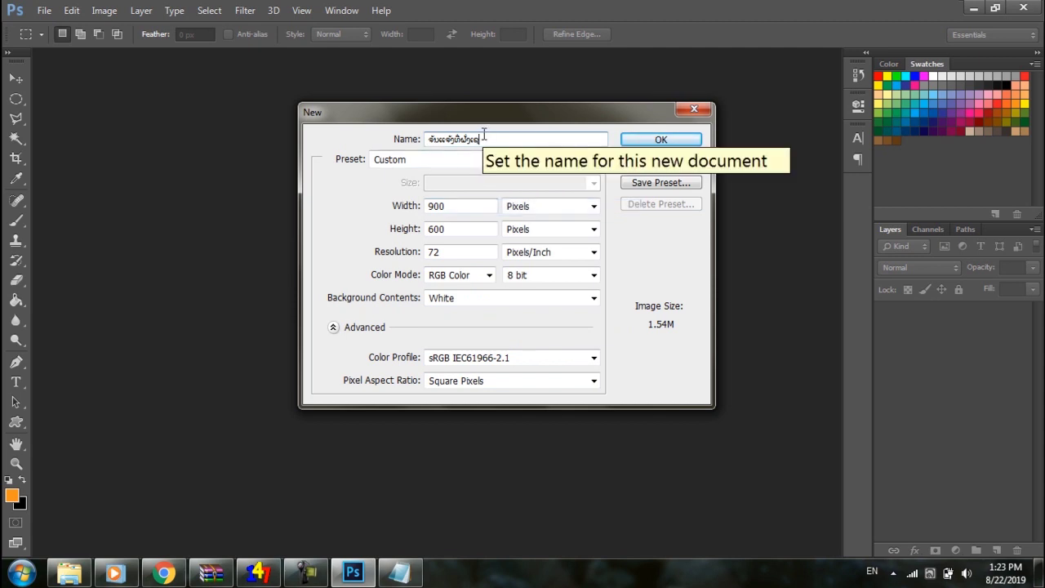
{"action": "left_click_drag", "start_coordinate": [491, 136], "coordinate": [419, 134]}
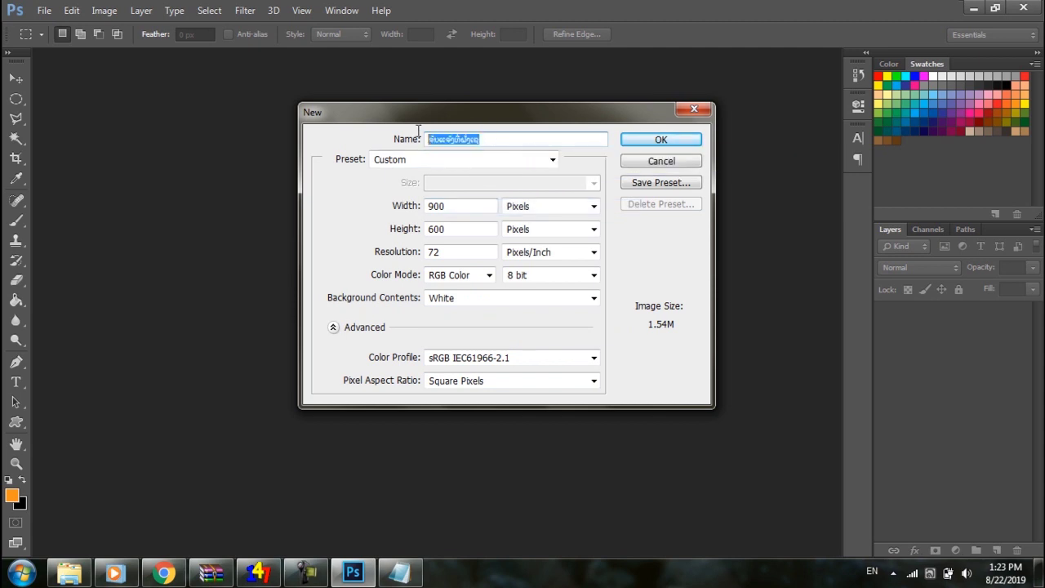
{"action": "left_click", "coordinate": [524, 136]}
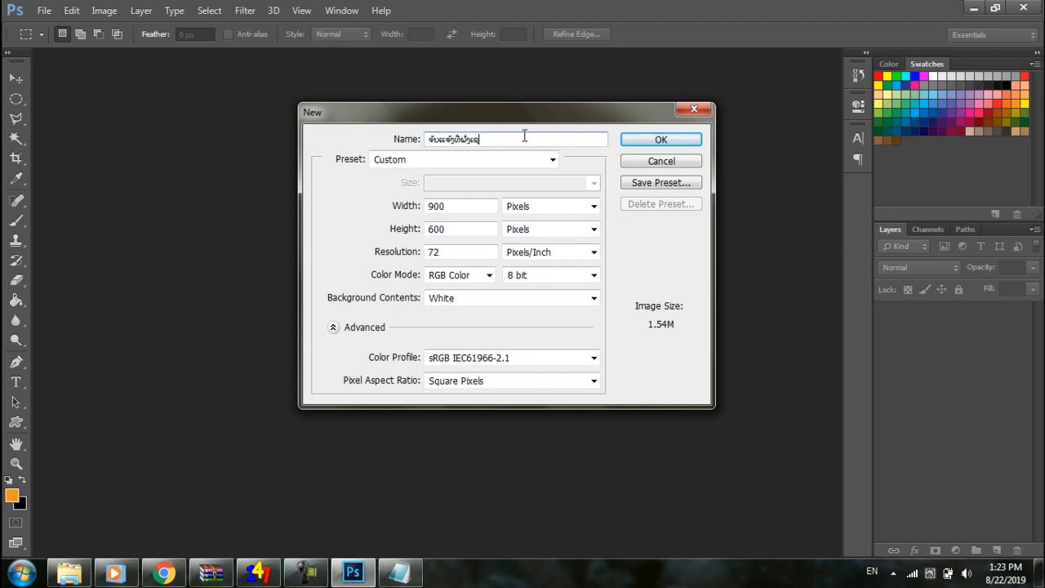
{"action": "left_click", "coordinate": [625, 141]}
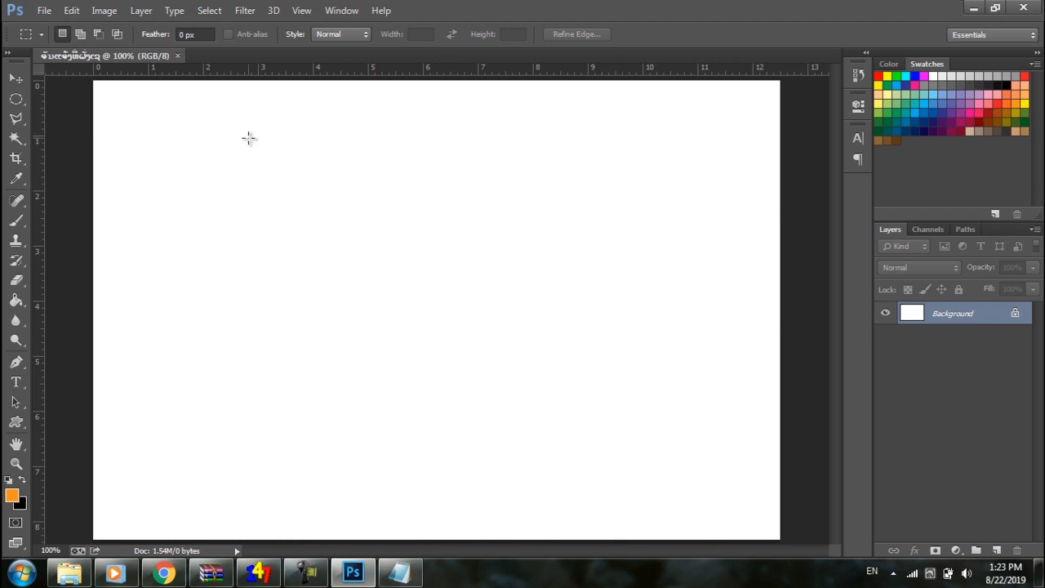
Crop the canvas evenly from both sides to a portrait page about 5.2 inches wide at full height, and activate the Move tool.
{"action": "left_click", "coordinate": [18, 78]}
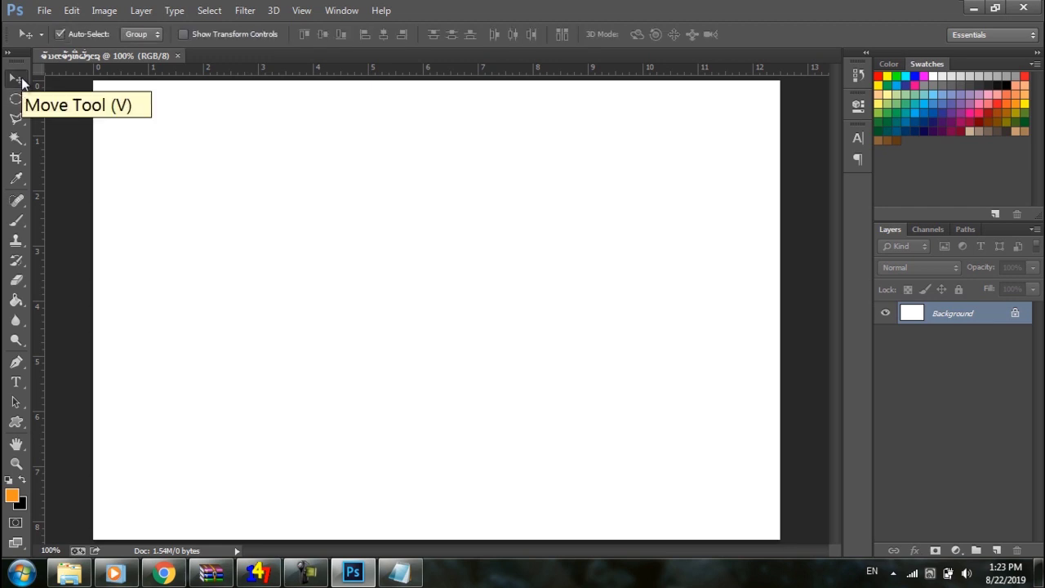
{"action": "left_click", "coordinate": [18, 165]}
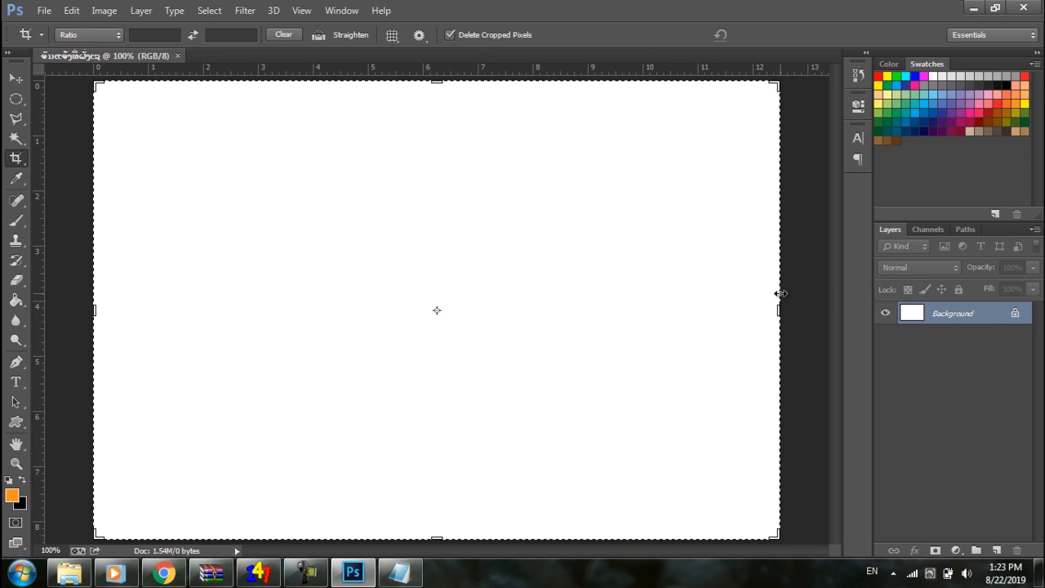
{"action": "left_click_drag", "start_coordinate": [780, 293], "coordinate": [578, 284]}
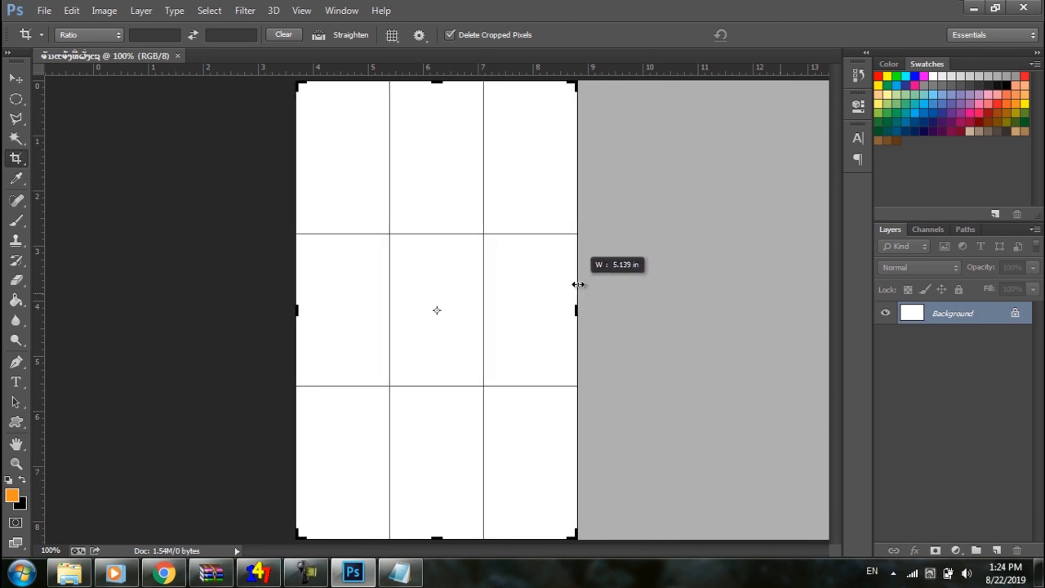
{"action": "left_click_drag", "start_coordinate": [578, 284], "coordinate": [580, 284]}
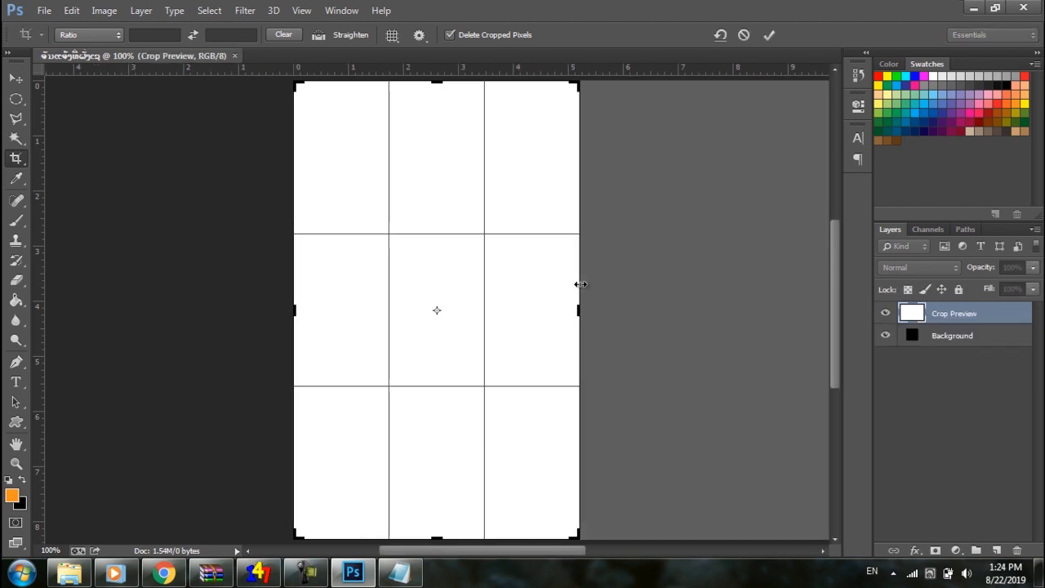
{"action": "left_click", "coordinate": [770, 35]}
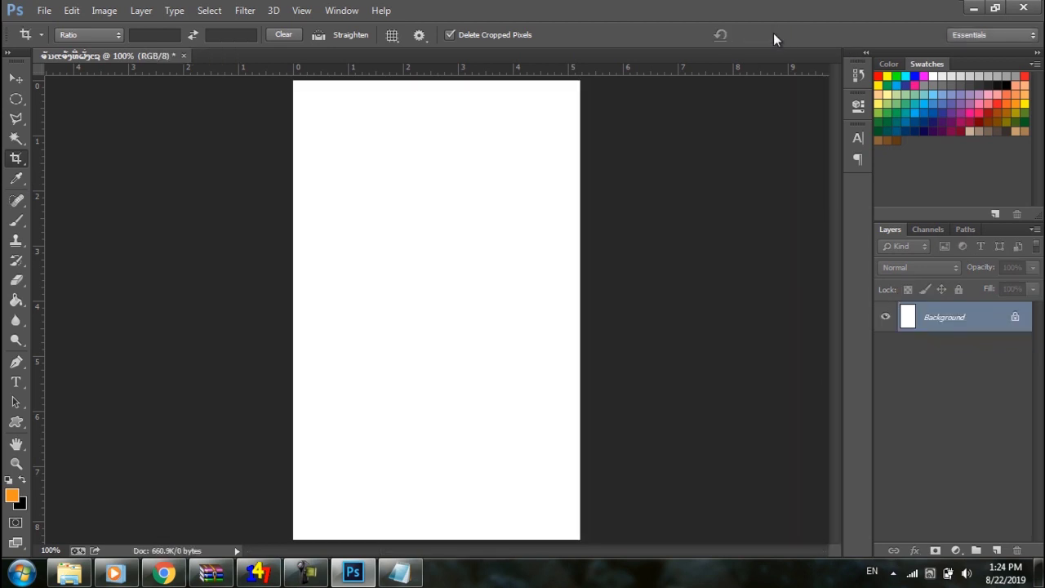
{"action": "left_click", "coordinate": [23, 85]}
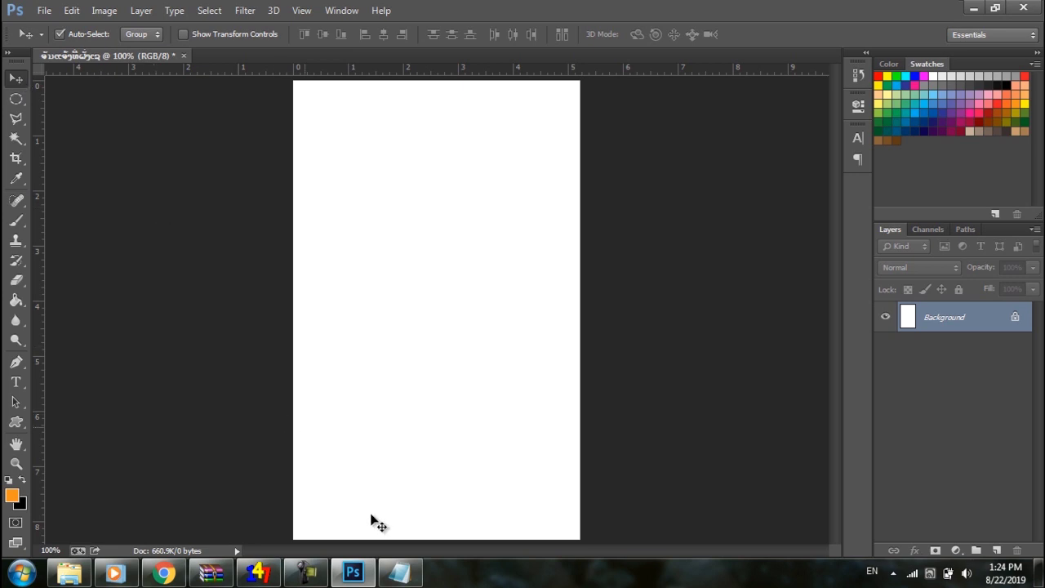
Reselect the poem's title line in Notepad, and add a new empty layer above the background in Photoshop.
{"action": "left_click", "coordinate": [399, 571]}
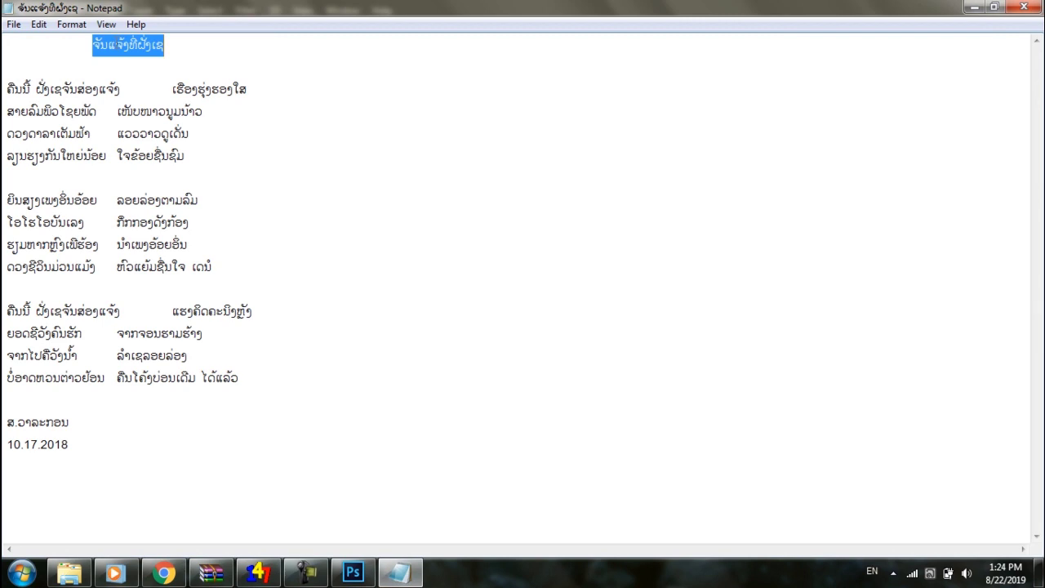
{"action": "left_click", "coordinate": [175, 52]}
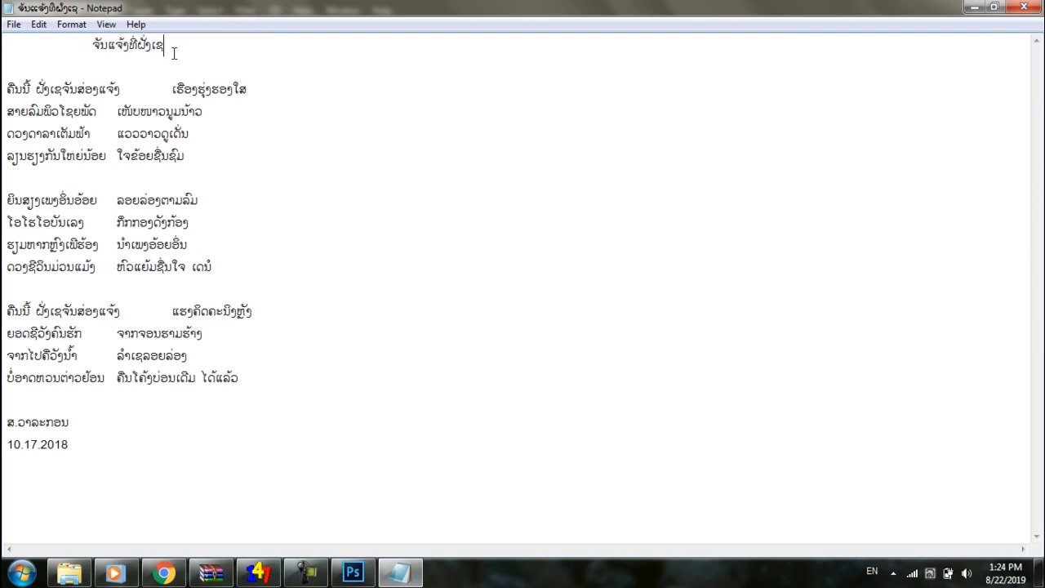
{"action": "left_click_drag", "start_coordinate": [173, 51], "coordinate": [92, 45]}
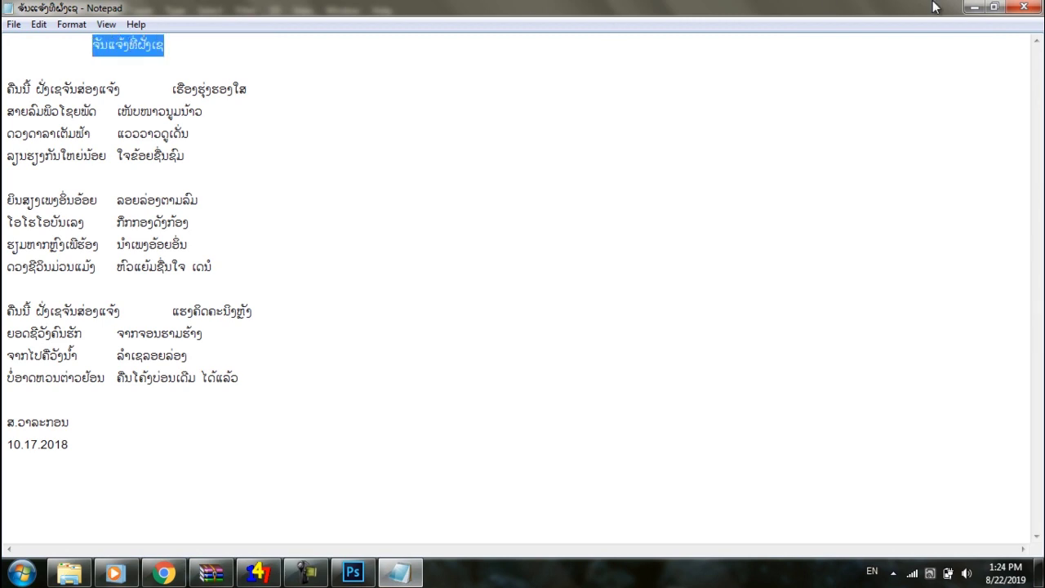
{"action": "left_click", "coordinate": [971, 7]}
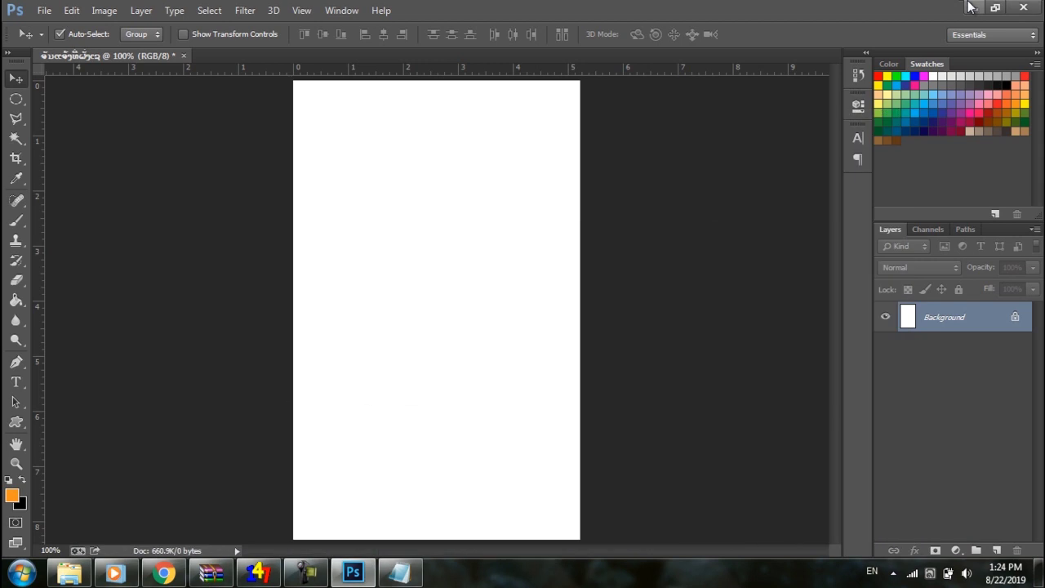
{"action": "left_click", "coordinate": [996, 554]}
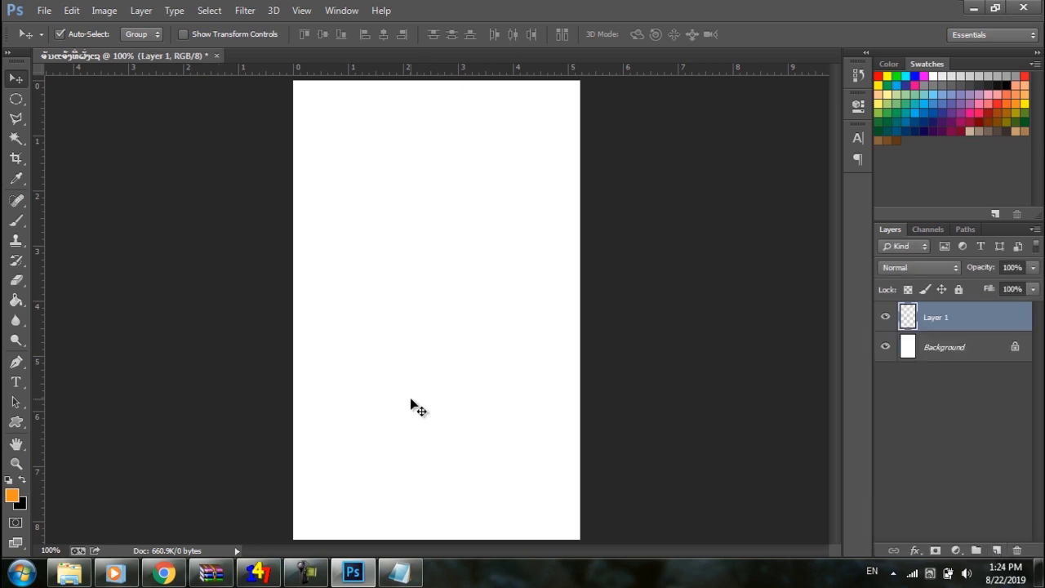
Add the title text ຈັນແຈ້ງທີ່ຝັ່ງເຊ in black near the top of the page, and return to the Move tool.
{"action": "left_click", "coordinate": [24, 378]}
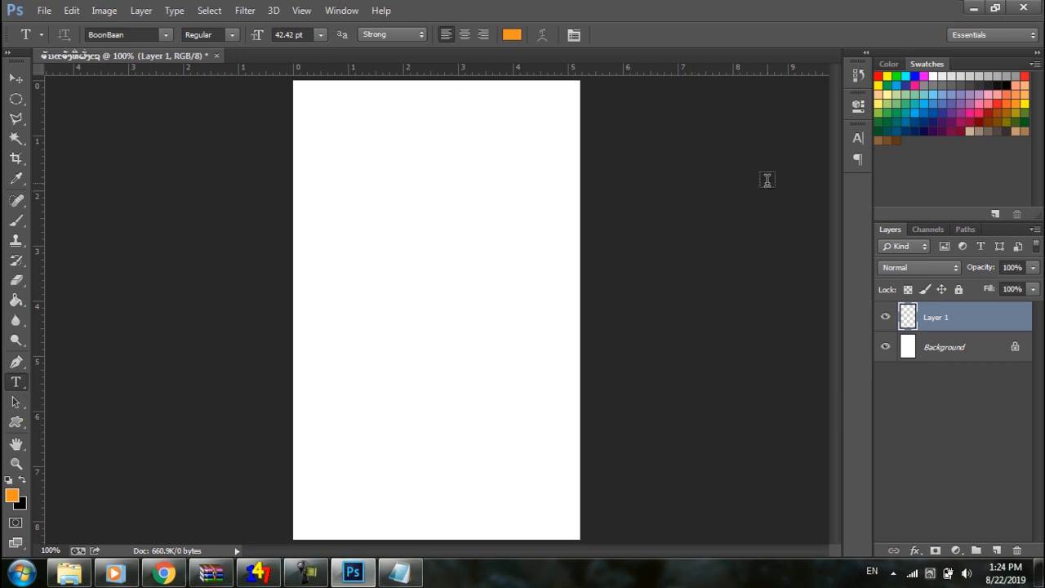
{"action": "left_click", "coordinate": [1009, 83]}
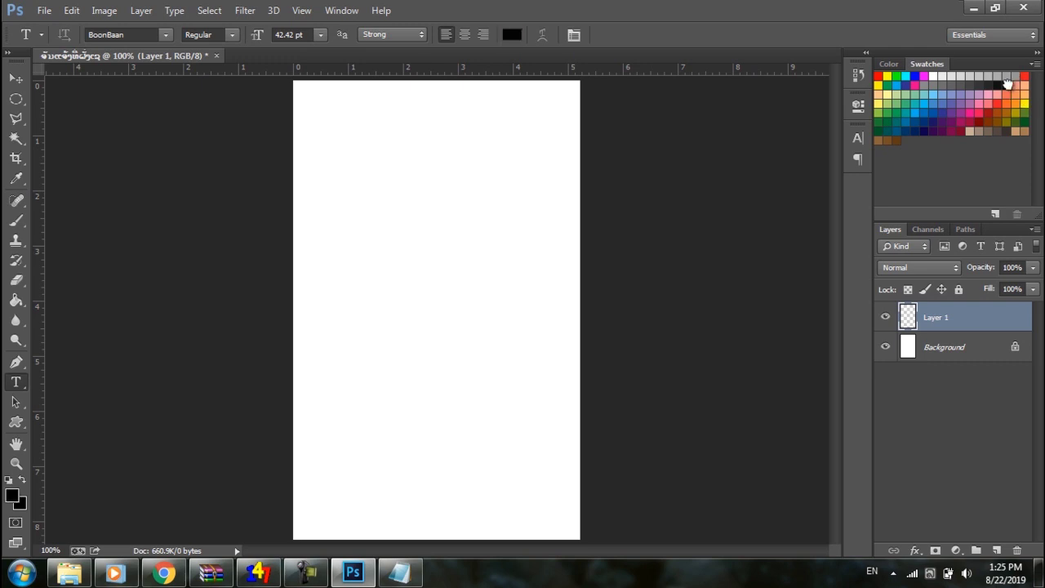
{"action": "left_click", "coordinate": [344, 124]}
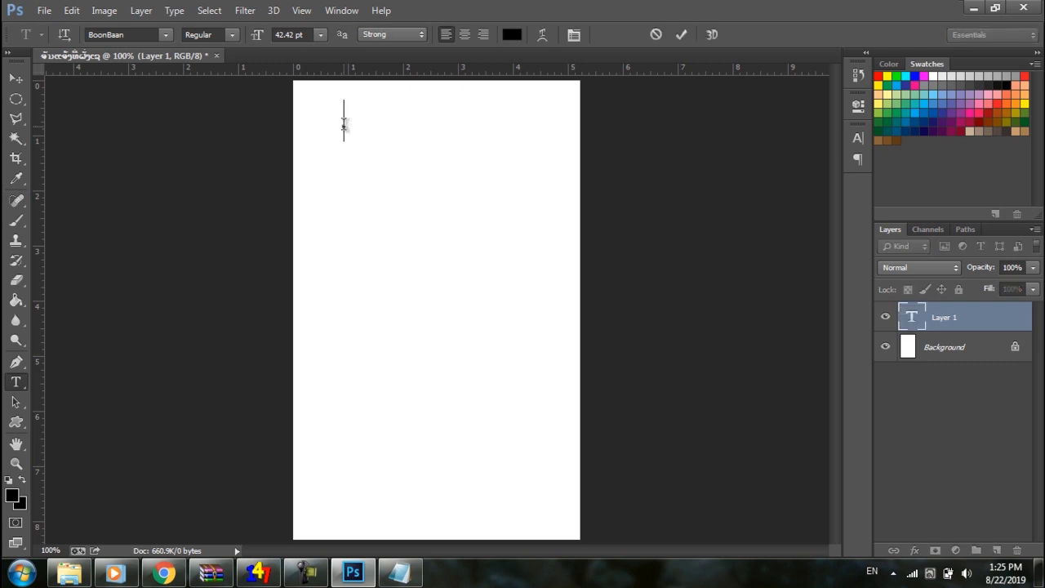
{"action": "key", "text": "alt+shift"}
{"action": "type", "text": "ຂ"}
{"action": "key", "text": "BackSpace"}
{"action": "type", "text": "ຈັບແ"}
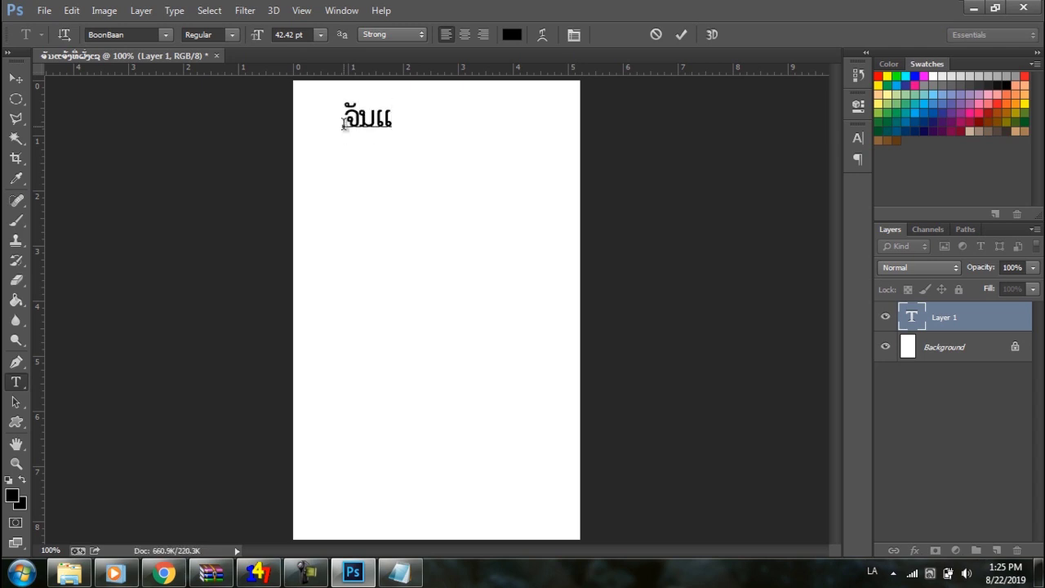
{"action": "type", "text": "ຈ້ງທີ"}
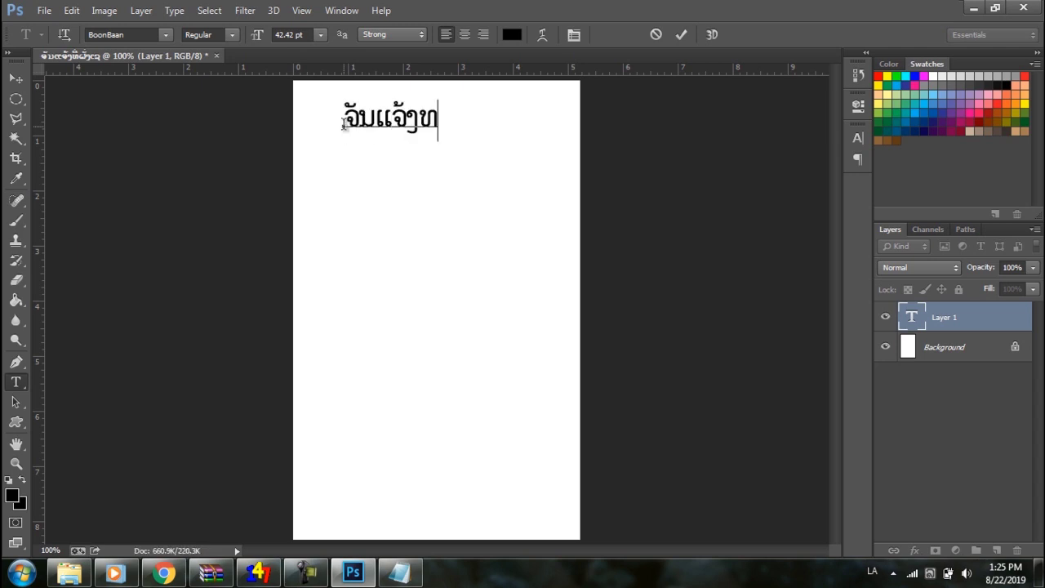
{"action": "type", "text": "່ຝັ່ງ"}
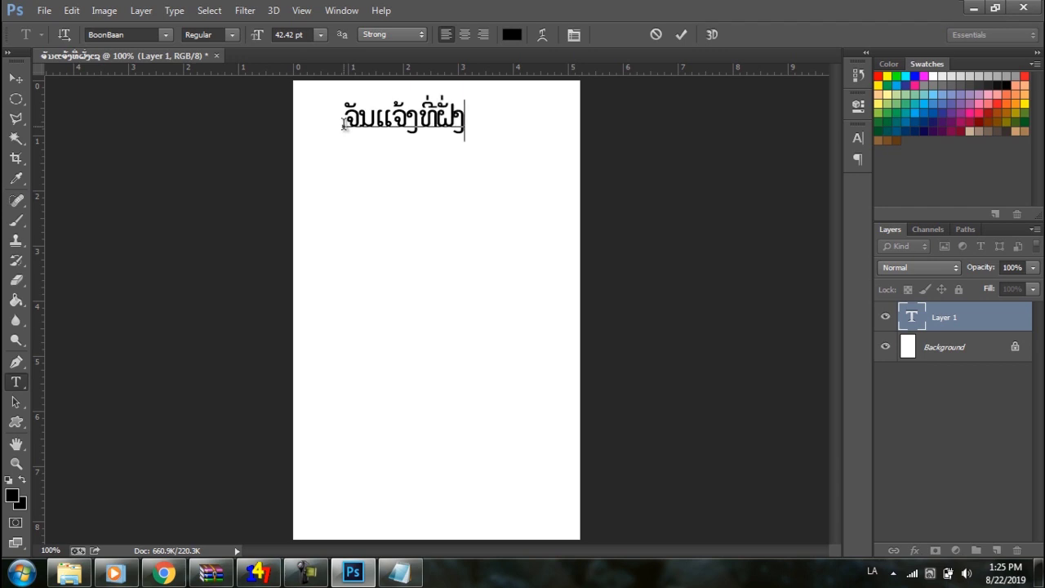
{"action": "type", "text": "ເຊ"}
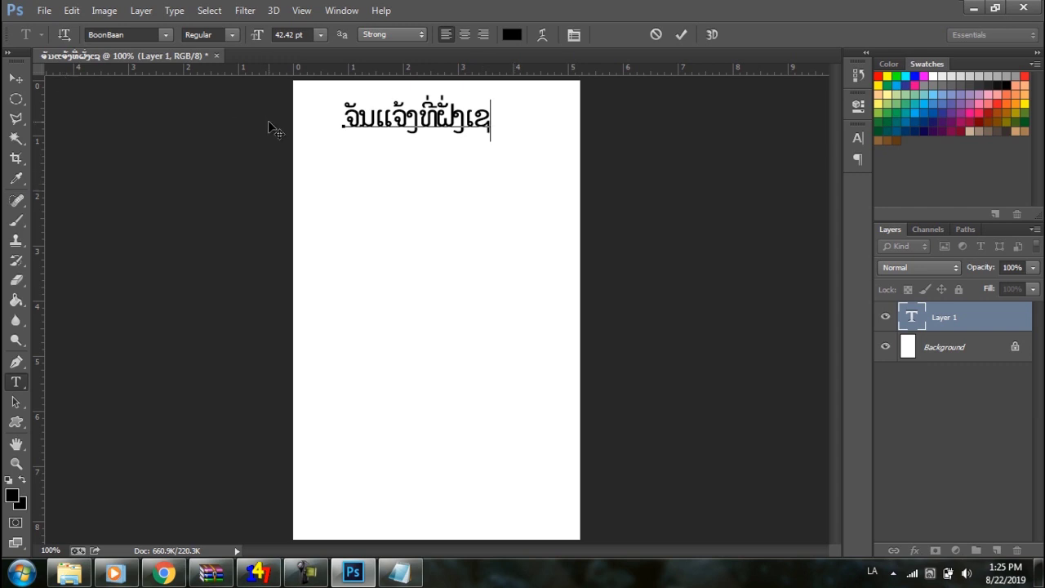
{"action": "left_click", "coordinate": [17, 82]}
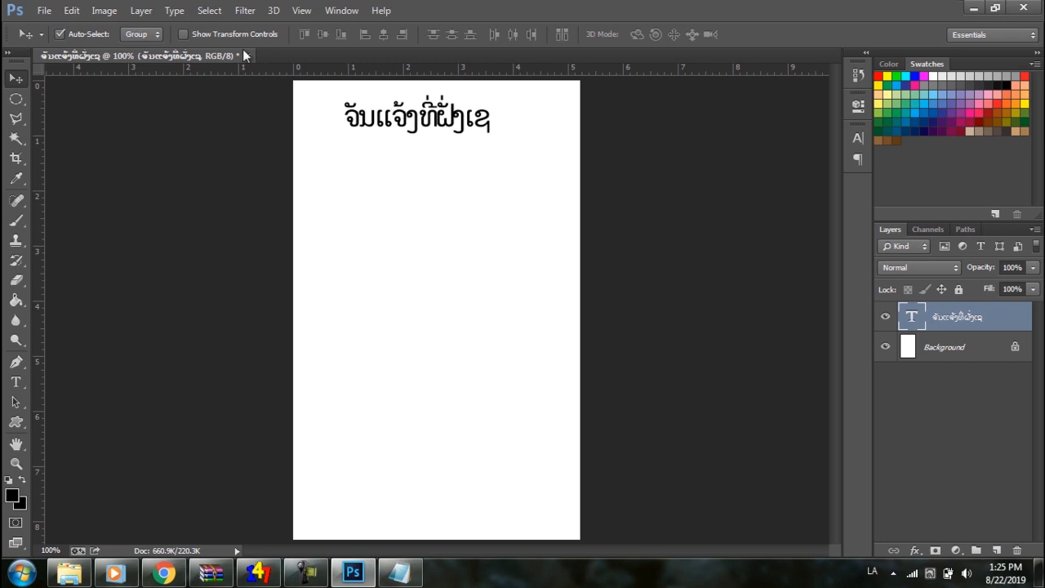
Move the title slightly toward the page's centre, show its transform controls and scale it proportionally to about 74.5%.
{"action": "left_click_drag", "start_coordinate": [414, 122], "coordinate": [437, 125]}
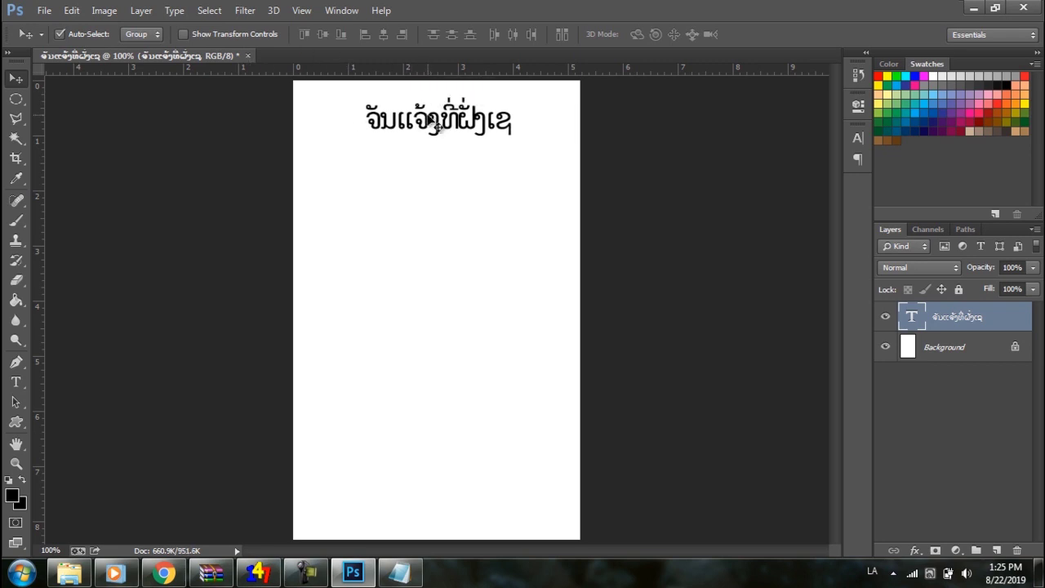
{"action": "left_click", "coordinate": [184, 34]}
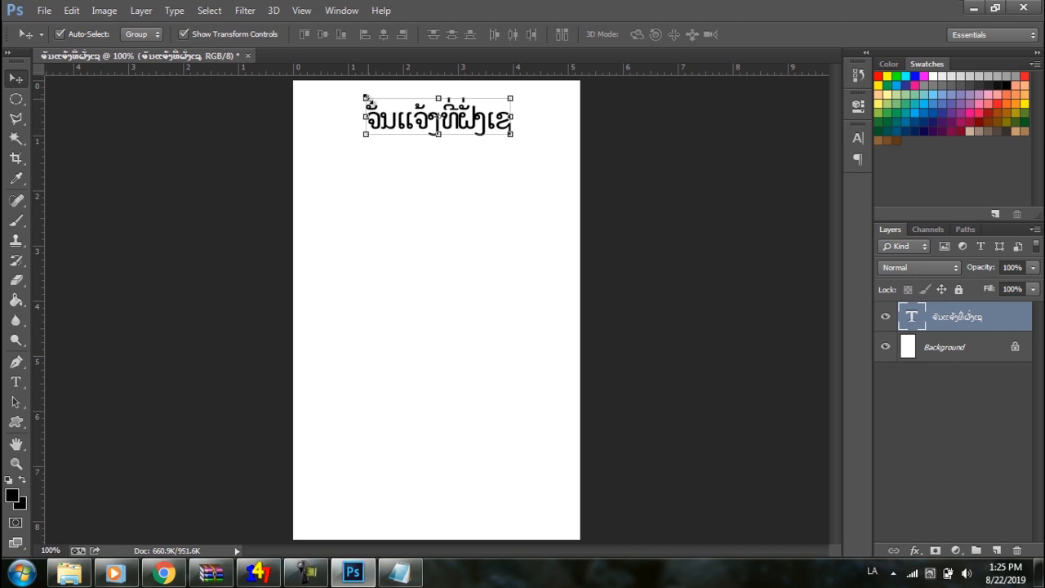
{"action": "left_click_drag", "start_coordinate": [365, 97], "coordinate": [400, 118]}
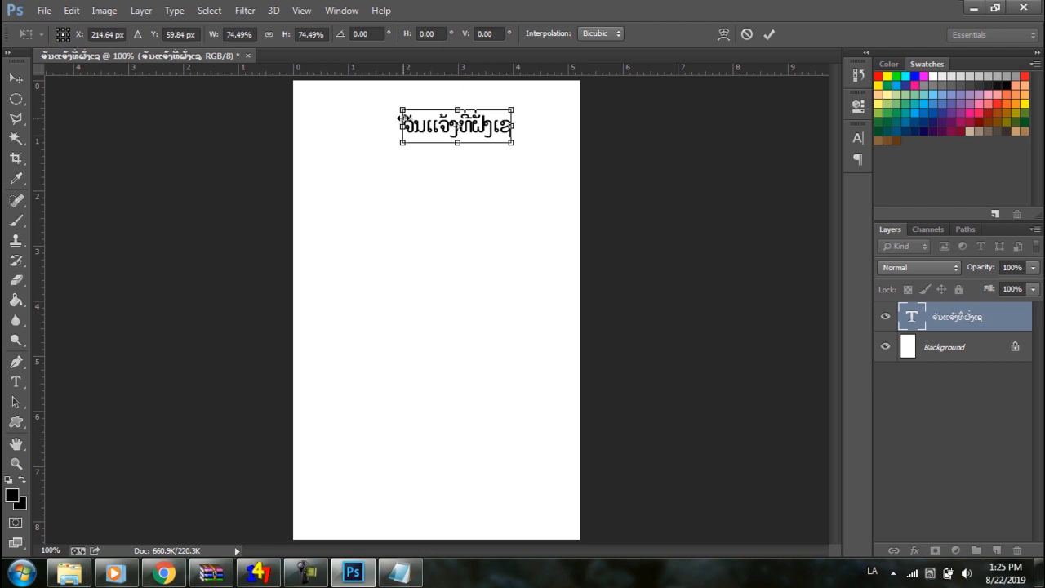
{"action": "key", "text": "Return"}
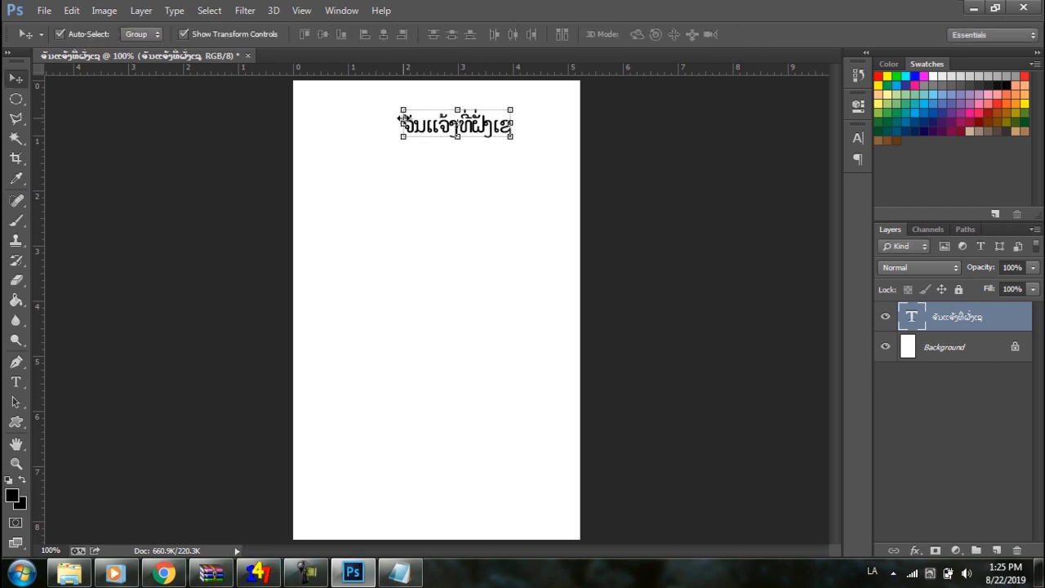
Centre the title horizontally on the whole canvas, and clear the selection.
{"action": "key", "text": "ctrl+a"}
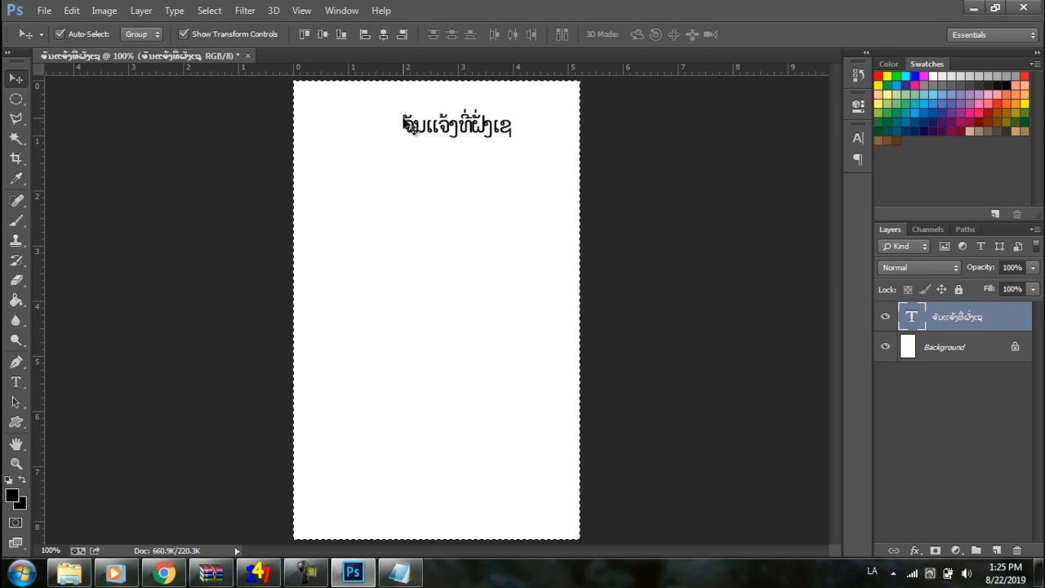
{"action": "left_click", "coordinate": [380, 40]}
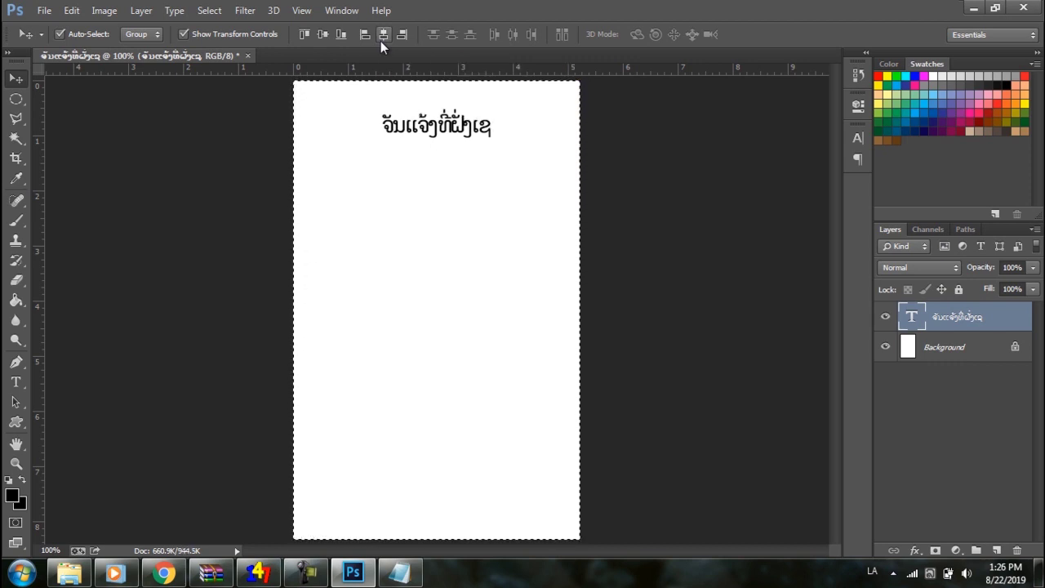
{"action": "key", "text": "ctrl+d"}
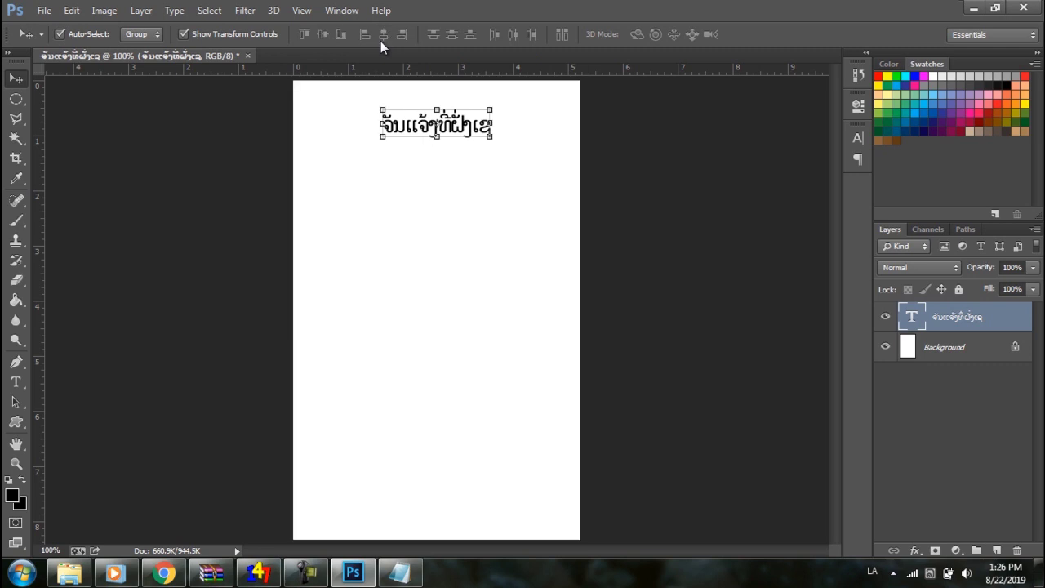
Nudge the title upward, closer to the page's upper edge, and deselect its layer.
{"action": "key", "text": "Up"}
{"action": "key", "text": "Up"}
{"action": "key", "text": "Up"}
{"action": "key", "text": "Up"}
{"action": "key", "text": "Up"}
{"action": "key", "text": "Up"}
{"action": "key", "text": "Up"}
{"action": "key", "text": "Up"}
{"action": "key", "text": "Up"}
{"action": "key", "text": "Up"}
{"action": "key", "text": "Up"}
{"action": "key", "text": "Up"}
{"action": "key", "text": "Up"}
{"action": "key", "text": "Up"}
{"action": "key", "text": "Up"}
{"action": "key", "text": "Up"}
{"action": "key", "text": "Up"}
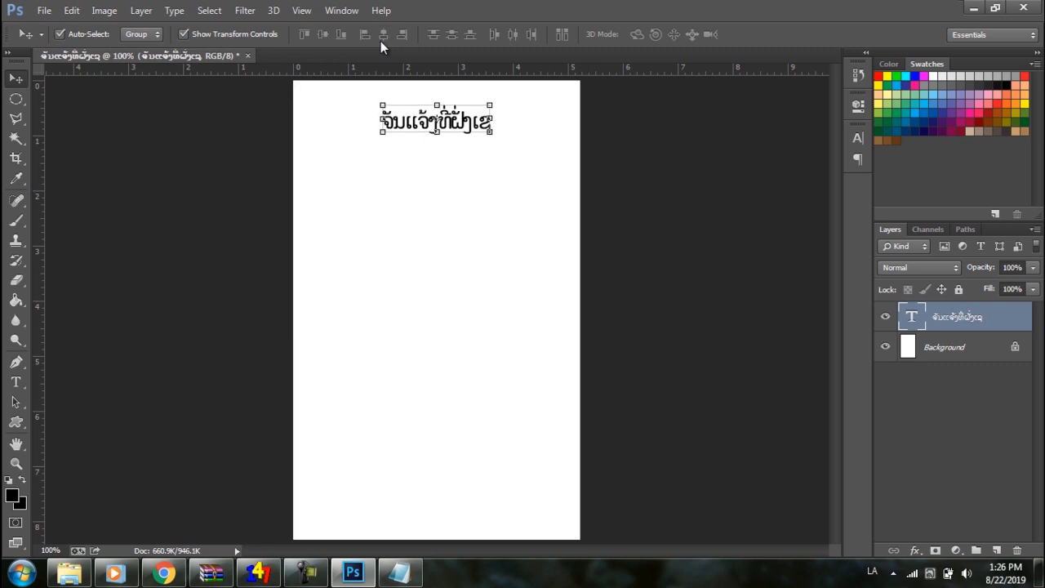
{"action": "key", "text": "Down"}
{"action": "key", "text": "Down"}
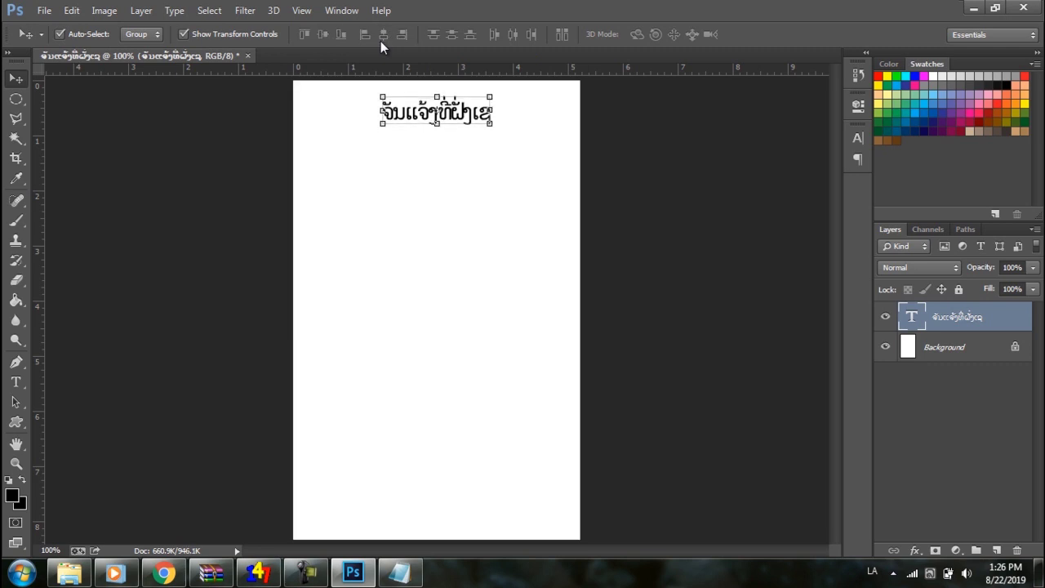
{"action": "left_click", "coordinate": [645, 261]}
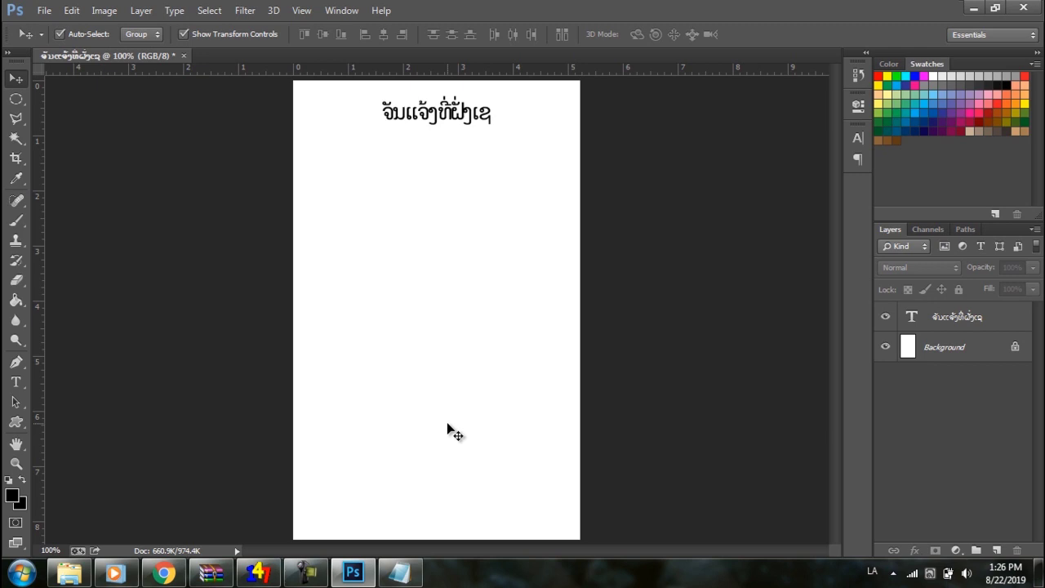
Switch to the poem file in Notepad, restore its window from full screen and stretch it to show the whole poem.
{"action": "left_click", "coordinate": [410, 565]}
{"action": "left_click", "coordinate": [439, 279]}
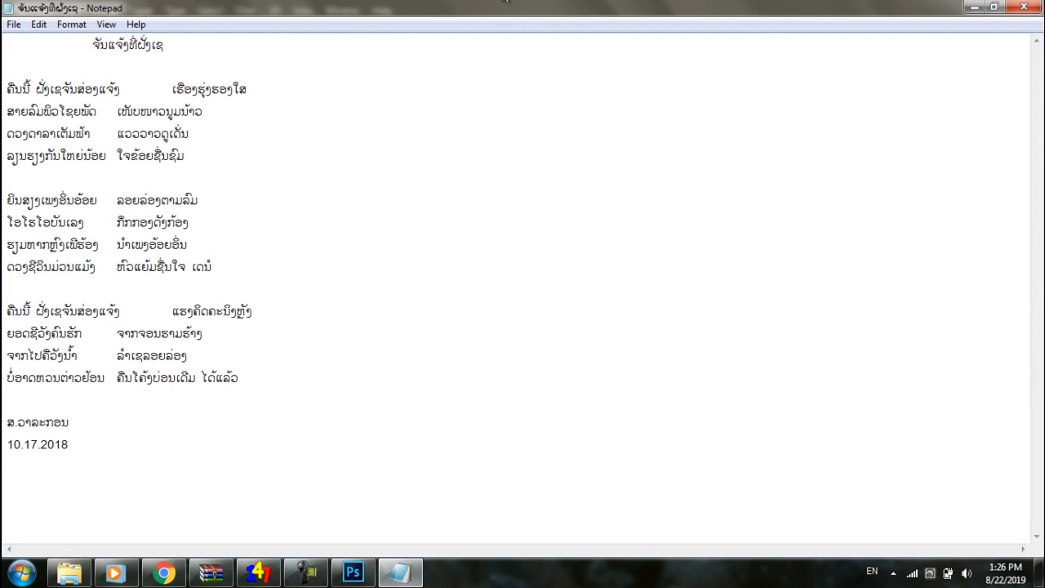
{"action": "left_click_drag", "start_coordinate": [505, 2], "coordinate": [494, 34]}
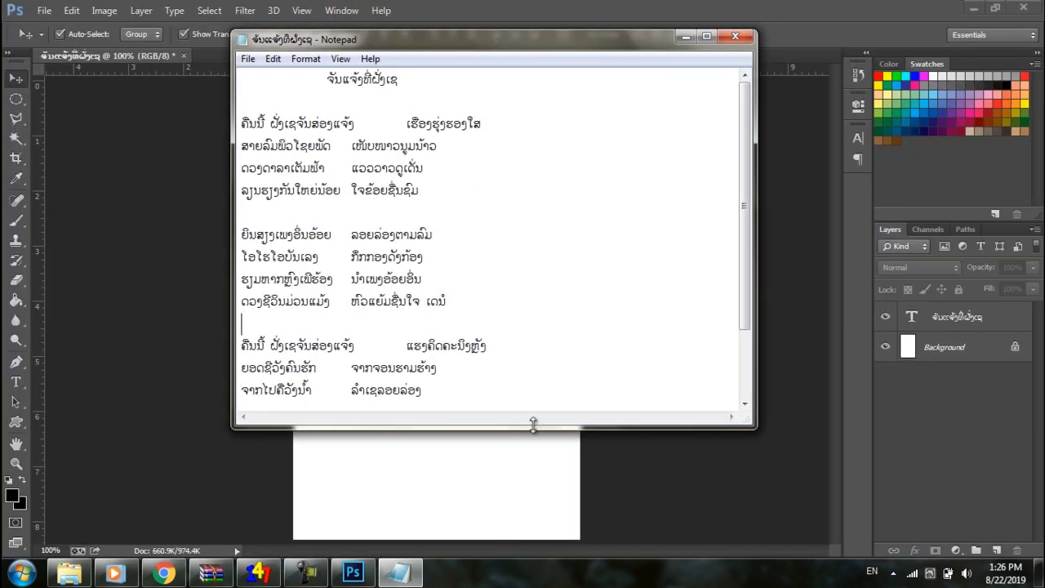
{"action": "left_click_drag", "start_coordinate": [533, 425], "coordinate": [539, 555]}
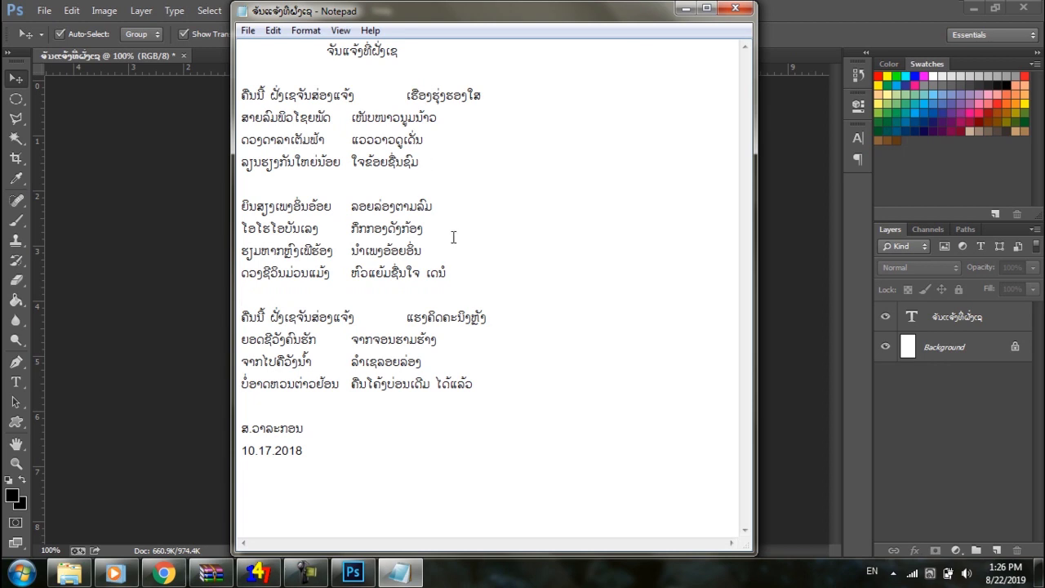
Copy the poem's three stanzas without the title, author and date, and minimize Notepad to return to Photoshop.
{"action": "left_click_drag", "start_coordinate": [473, 384], "coordinate": [363, 300]}
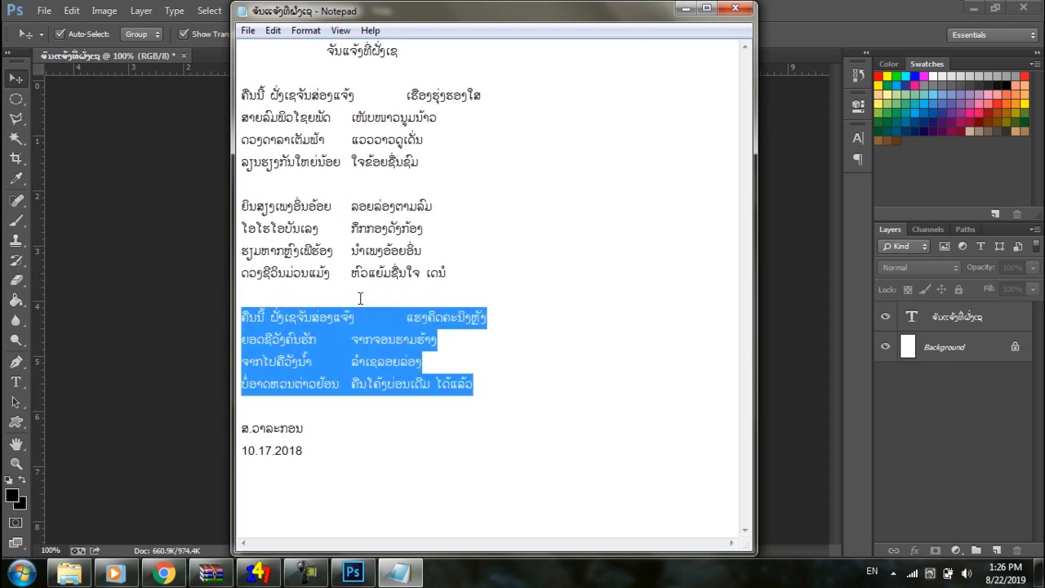
{"action": "left_click", "coordinate": [361, 298]}
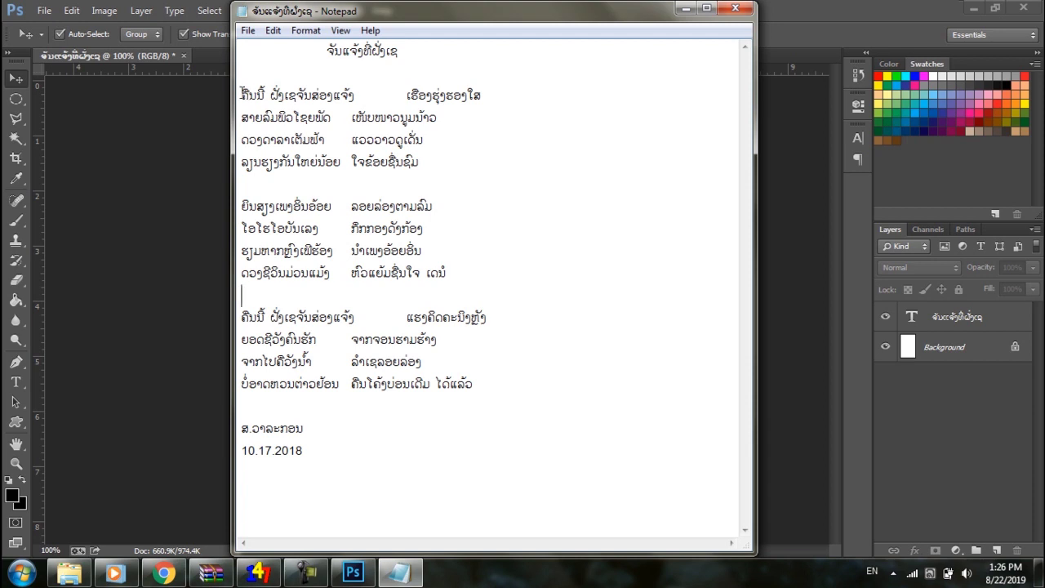
{"action": "left_click_drag", "start_coordinate": [243, 94], "coordinate": [532, 381]}
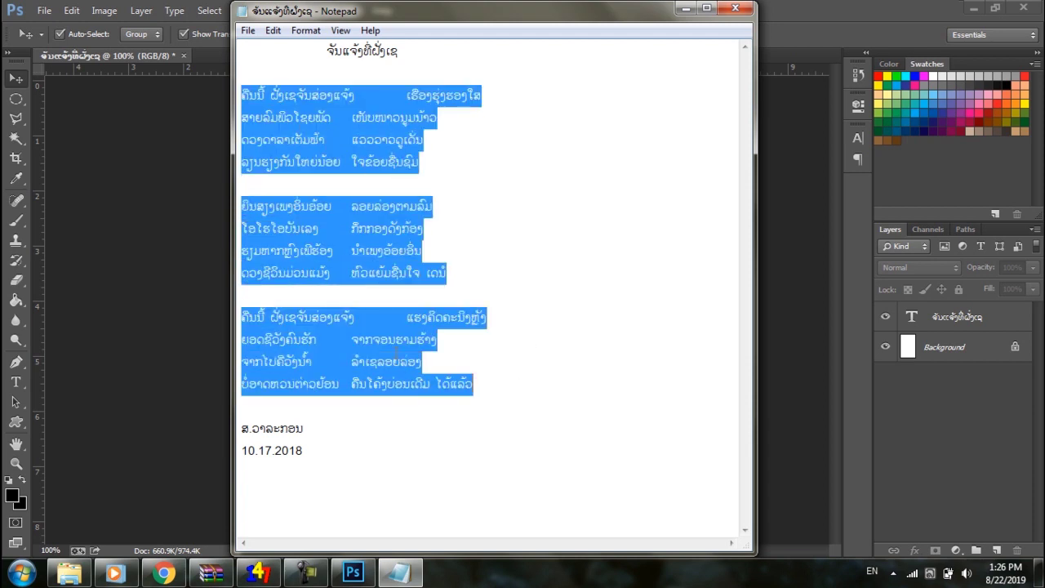
{"action": "right_click", "coordinate": [394, 351]}
{"action": "left_click", "coordinate": [445, 187]}
{"action": "left_click", "coordinate": [685, 6]}
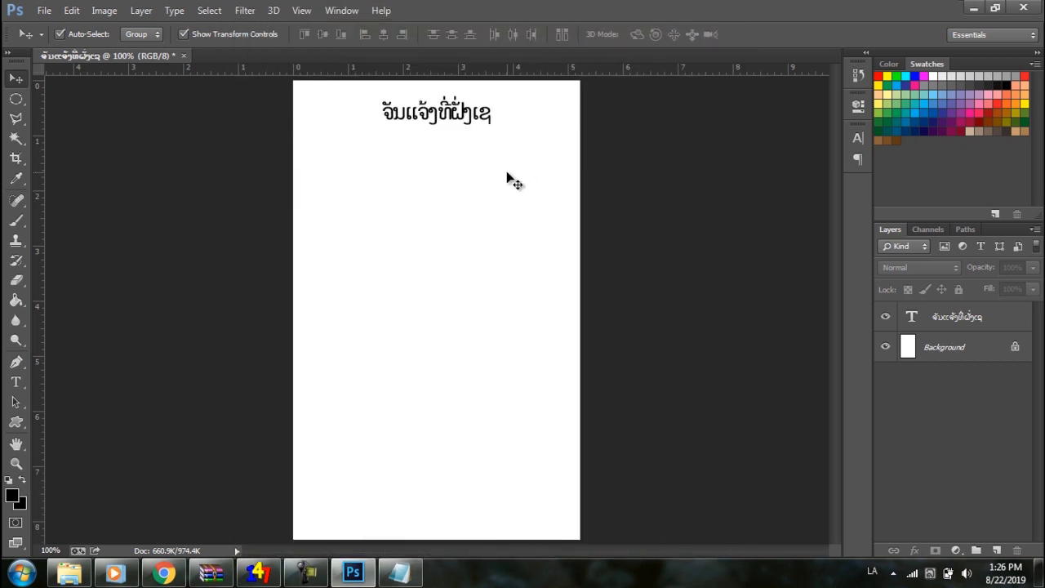
Start a new text layer near the page's left edge below the title, and paste the copied stanzas into it.
{"action": "left_click", "coordinate": [20, 385]}
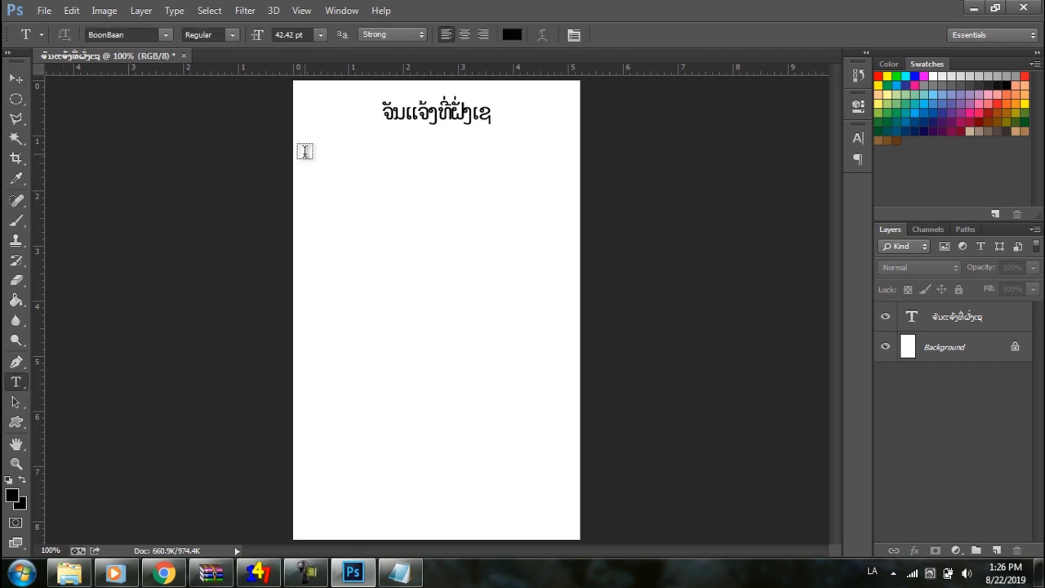
{"action": "left_click", "coordinate": [301, 161]}
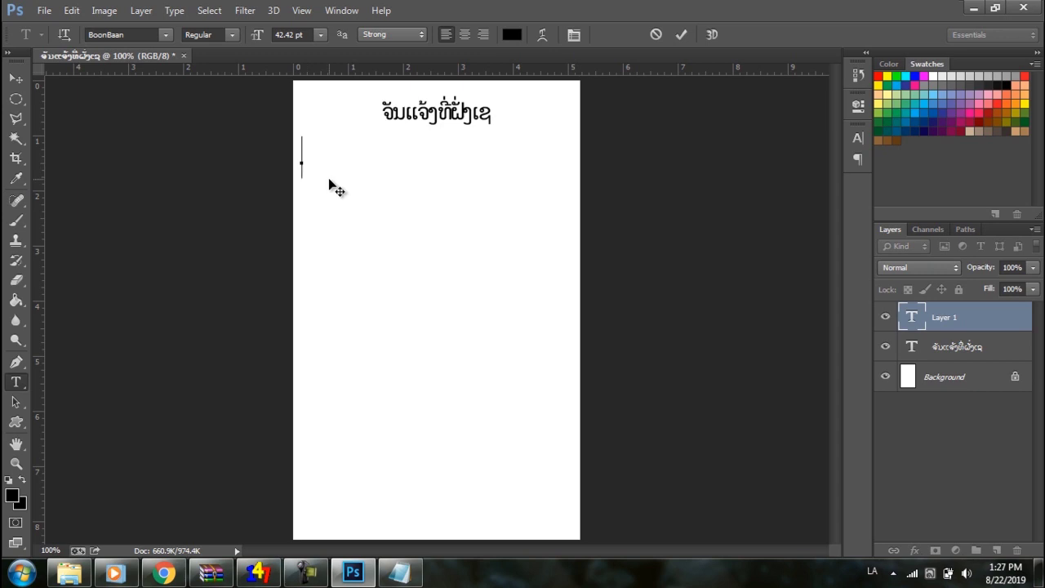
{"action": "right_click", "coordinate": [329, 185]}
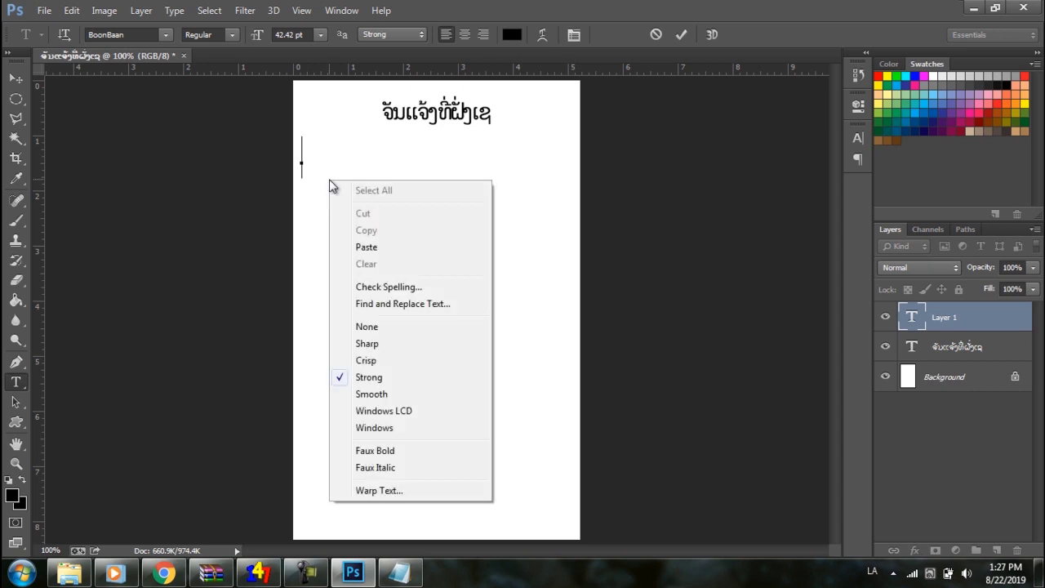
{"action": "left_click", "coordinate": [378, 250]}
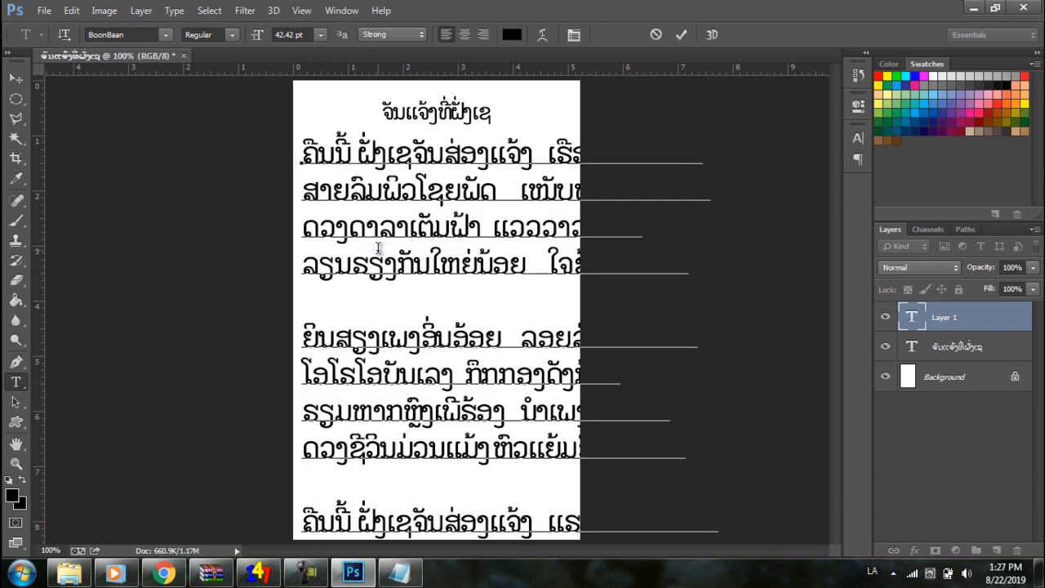
Select all of the pasted poem text, and reduce its font size to 18 pt after trying 24 pt.
{"action": "key", "text": "ctrl"}
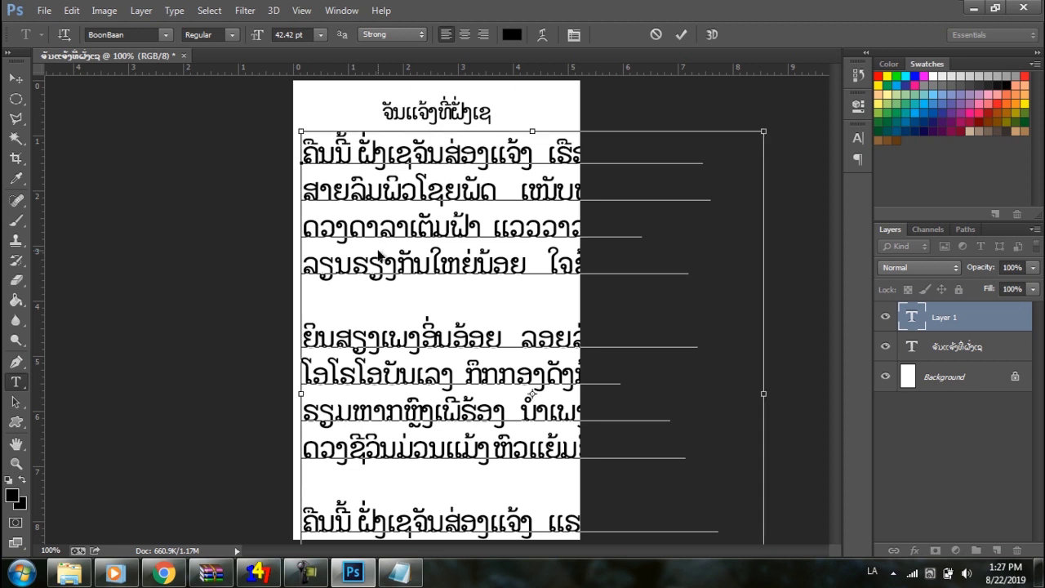
{"action": "key", "text": "ctrl+a"}
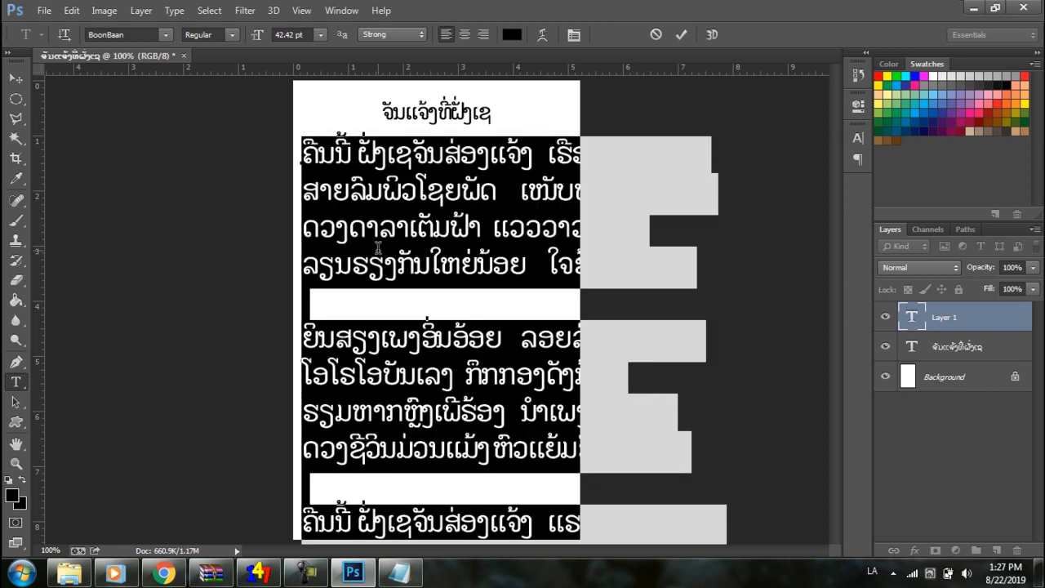
{"action": "left_click", "coordinate": [321, 35]}
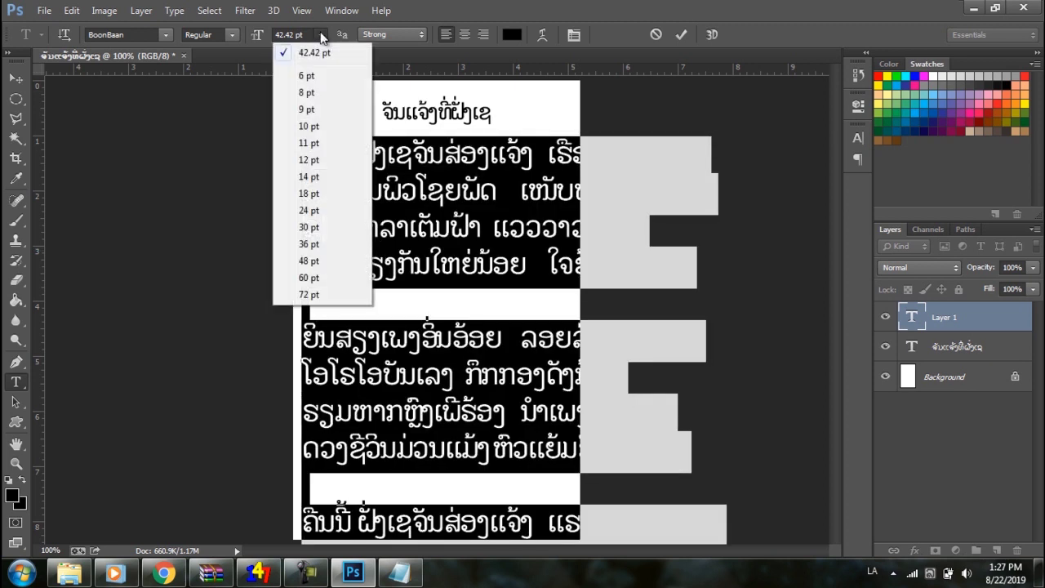
{"action": "left_click", "coordinate": [333, 210]}
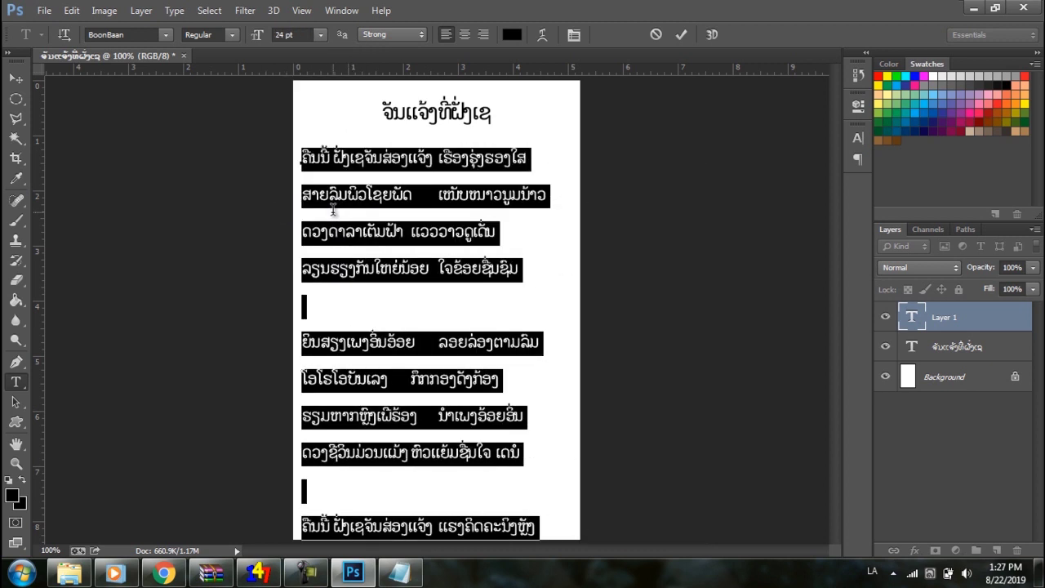
{"action": "left_click", "coordinate": [318, 36]}
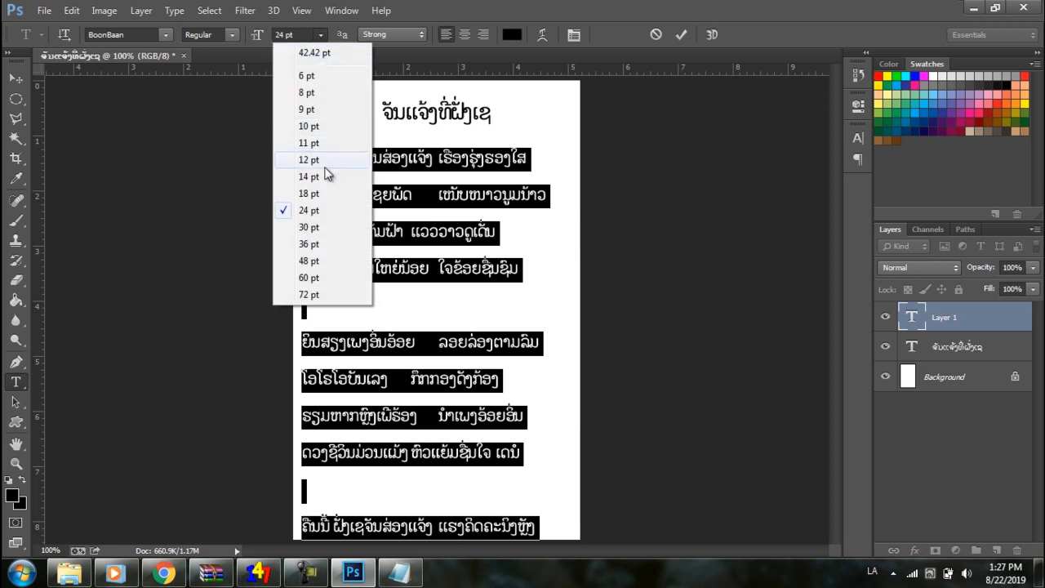
{"action": "left_click", "coordinate": [327, 195]}
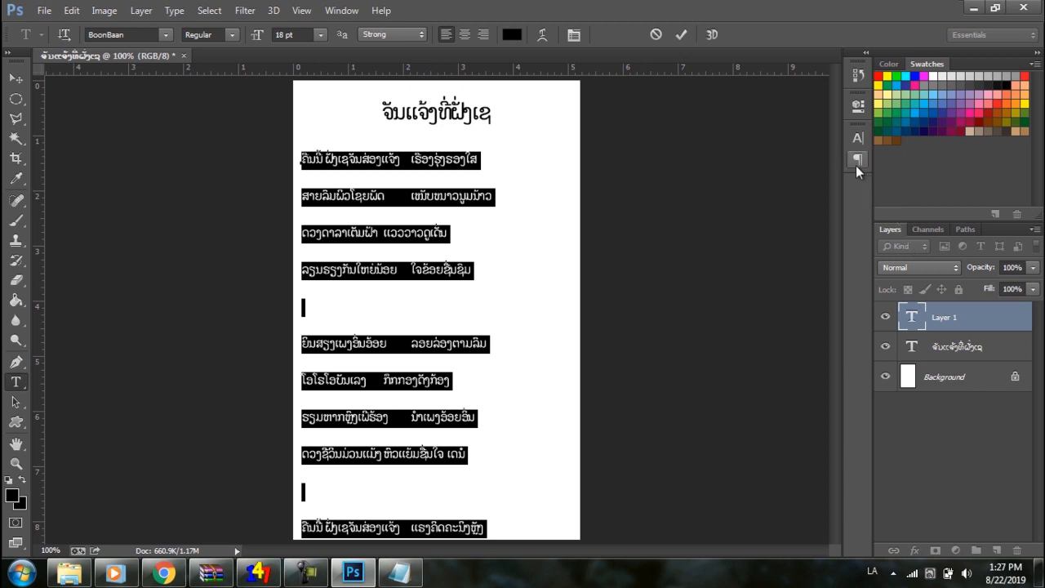
Tighten the leading of the selected poem text to 26 pt, after trying 36 pt and 30 pt.
{"action": "left_click", "coordinate": [857, 139]}
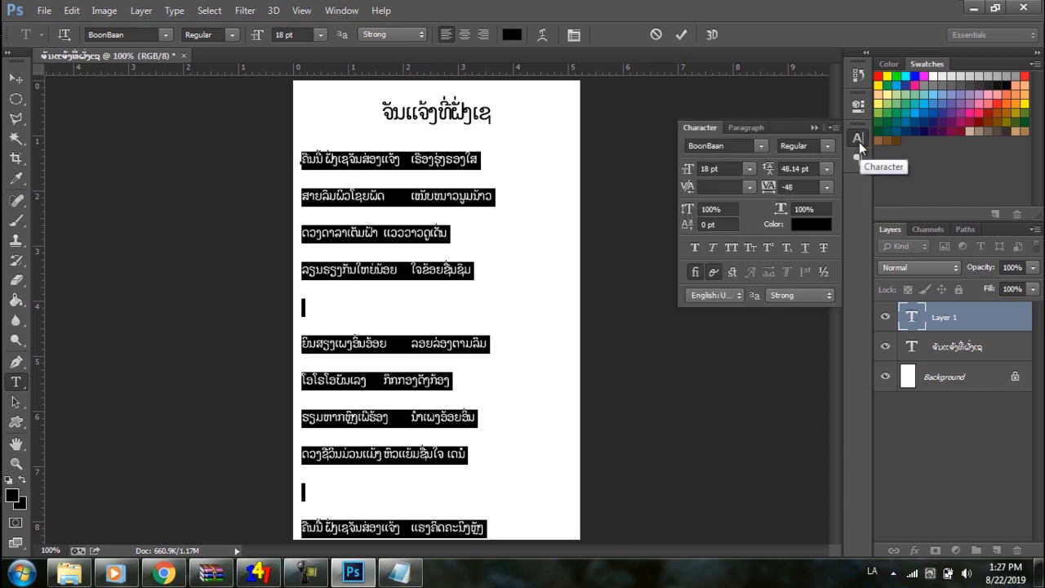
{"action": "left_click", "coordinate": [827, 168]}
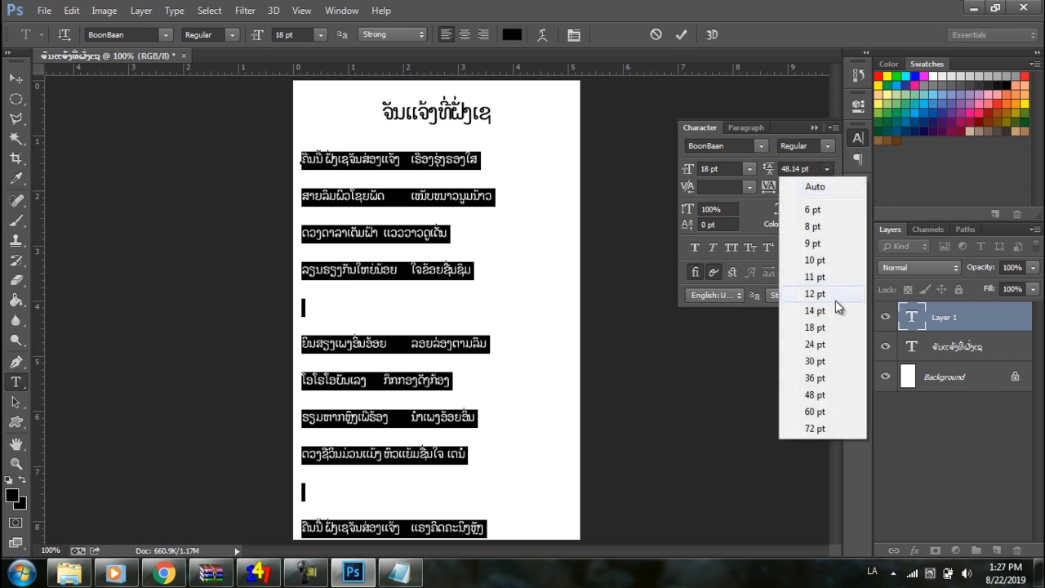
{"action": "left_click", "coordinate": [833, 379]}
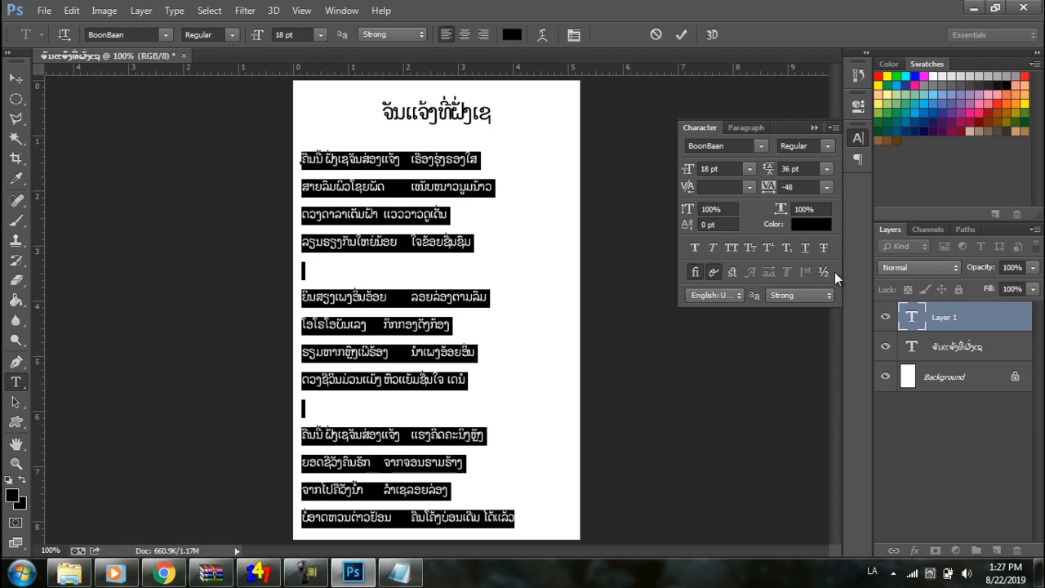
{"action": "left_click", "coordinate": [805, 168]}
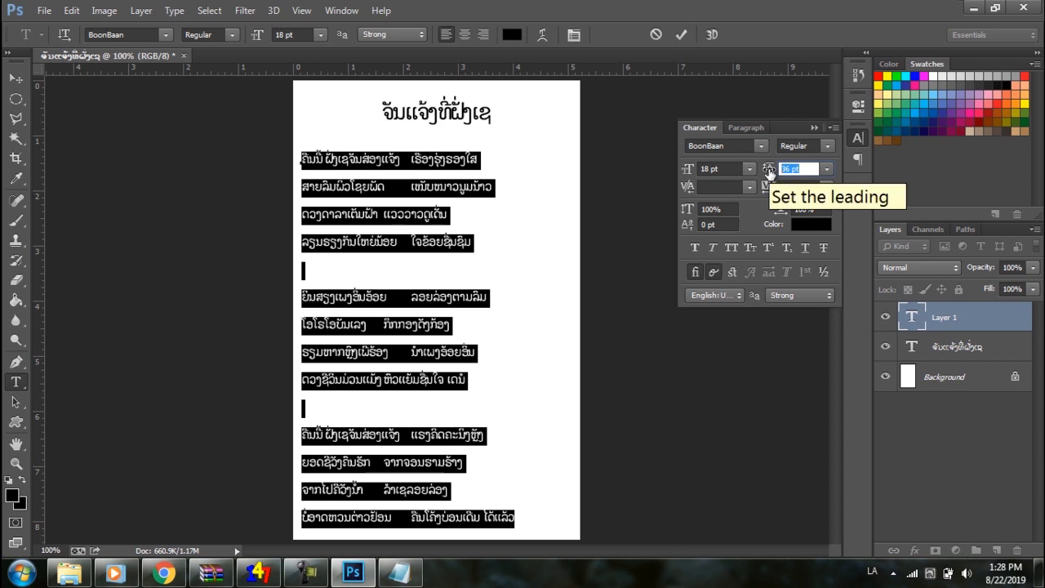
{"action": "left_click", "coordinate": [829, 170]}
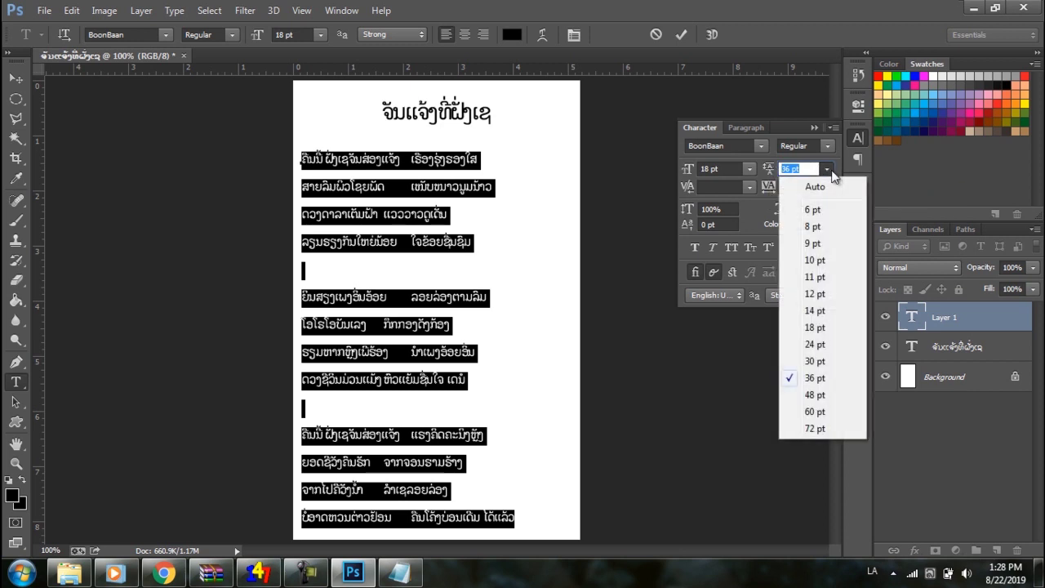
{"action": "left_click", "coordinate": [833, 361]}
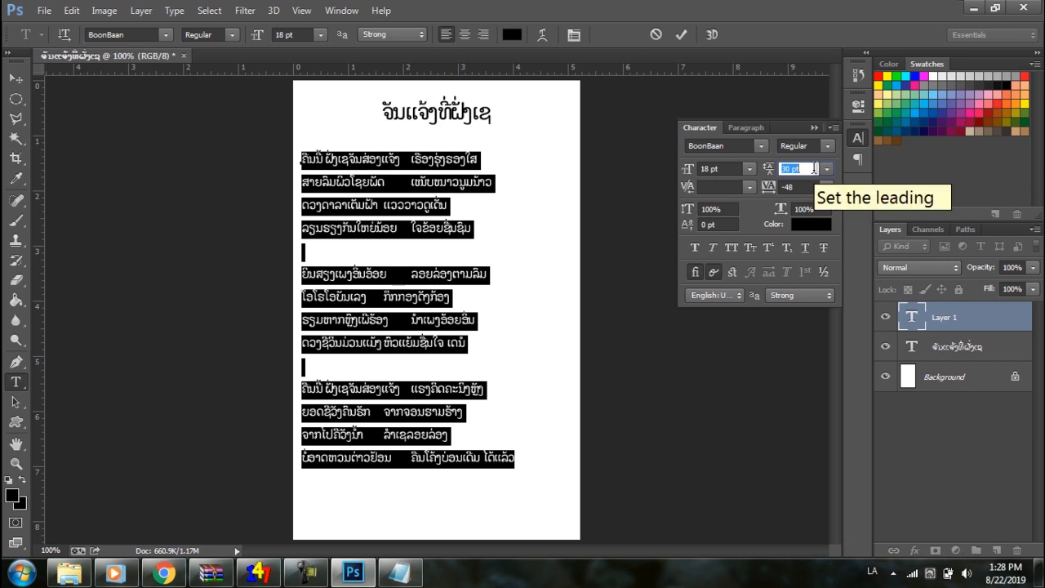
{"action": "key", "text": "alt+shift"}
{"action": "key", "text": "alt+shift"}
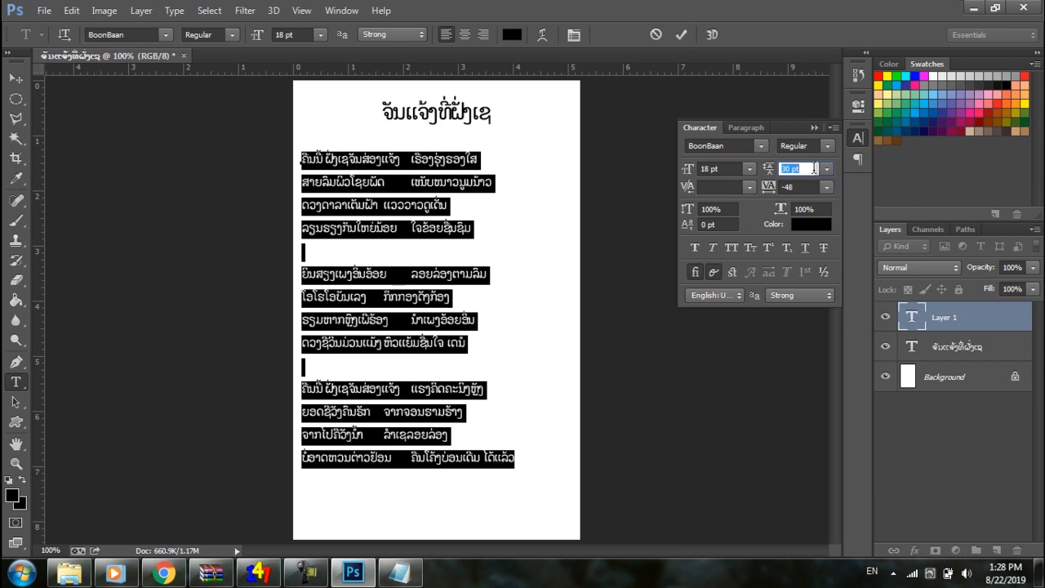
{"action": "type", "text": "26"}
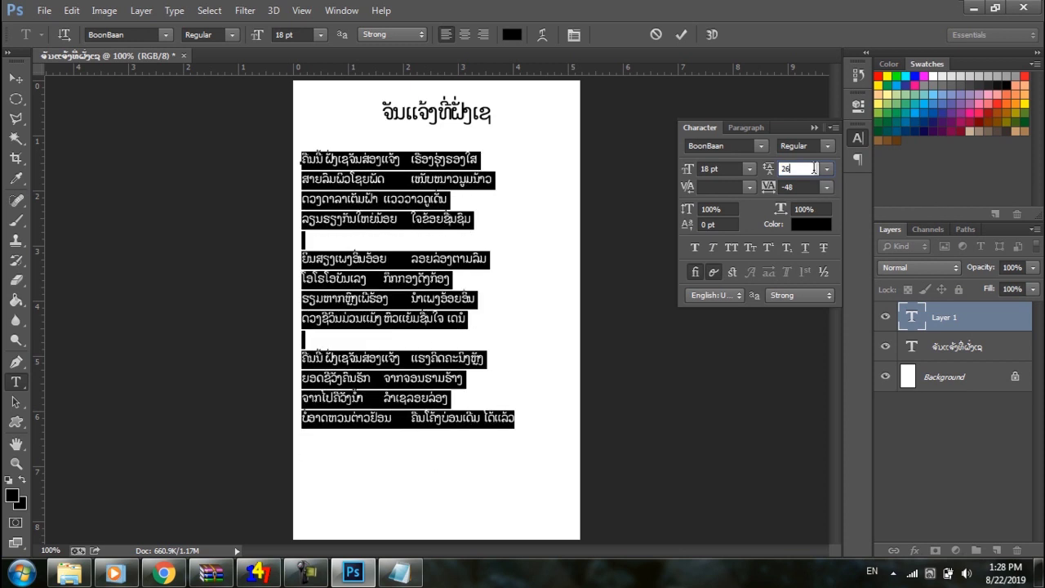
{"action": "key", "text": "Return"}
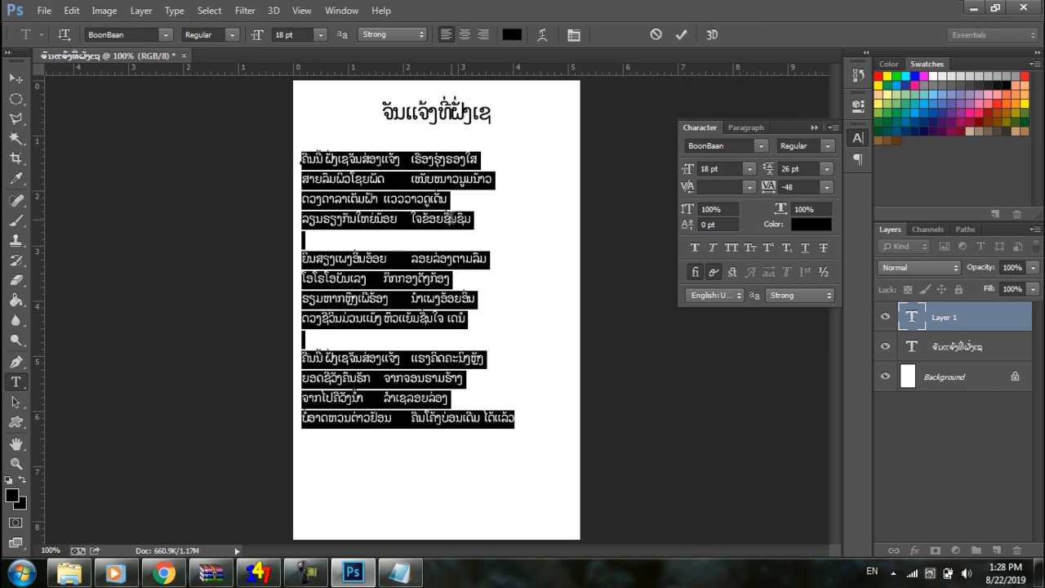
Widen the gaps in the uneven lines of all three stanzas so their second halves line up in the second column.
{"action": "left_click", "coordinate": [449, 217]}
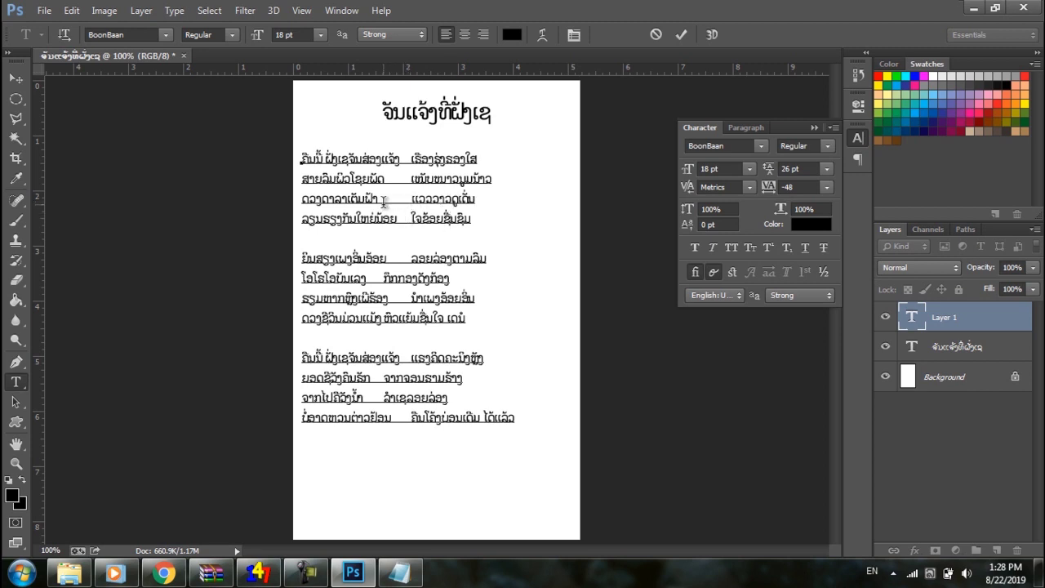
{"action": "left_click", "coordinate": [381, 278]}
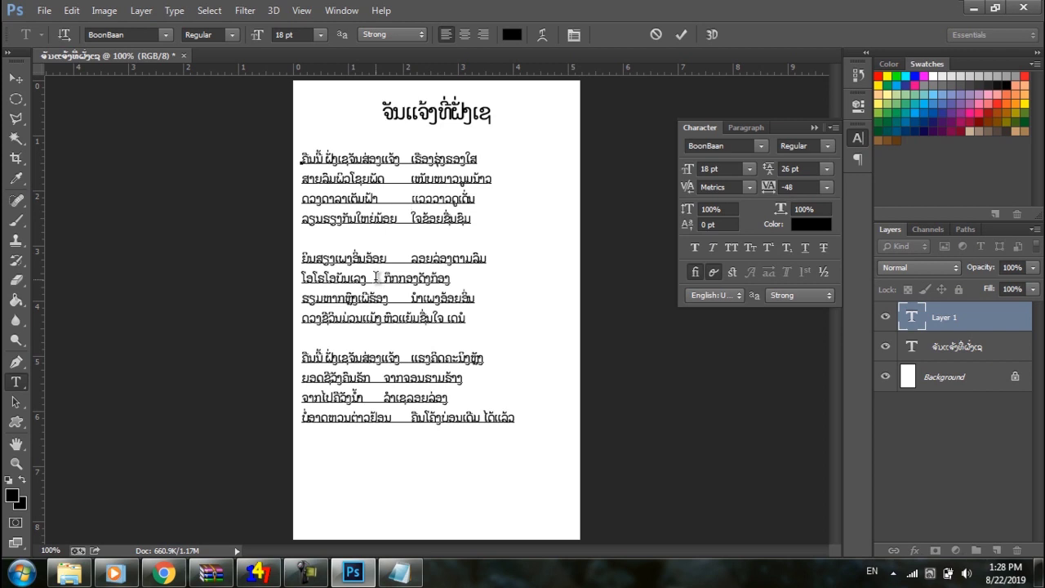
{"action": "left_click", "coordinate": [382, 381]}
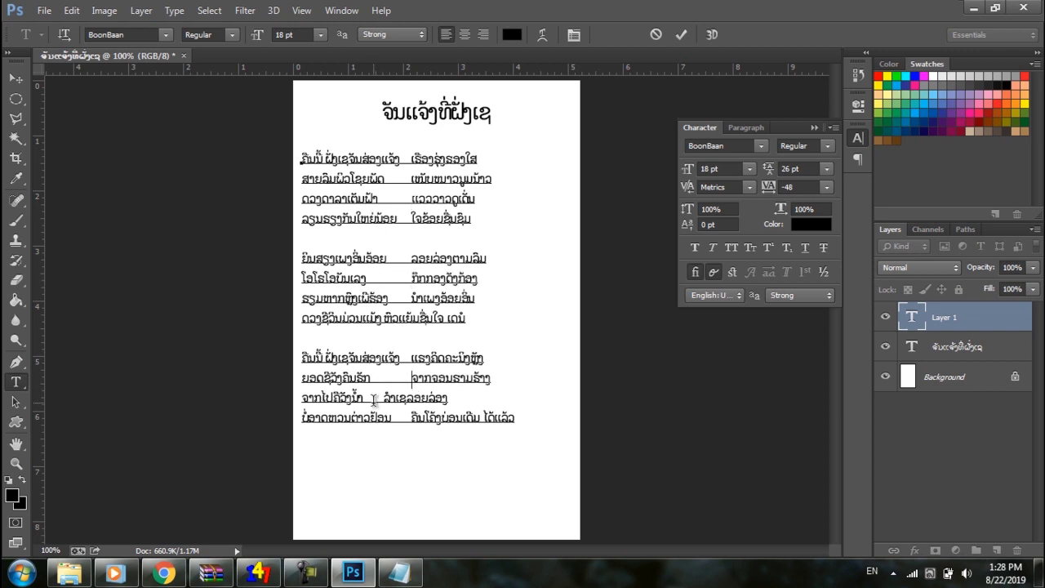
{"action": "left_click", "coordinate": [373, 399]}
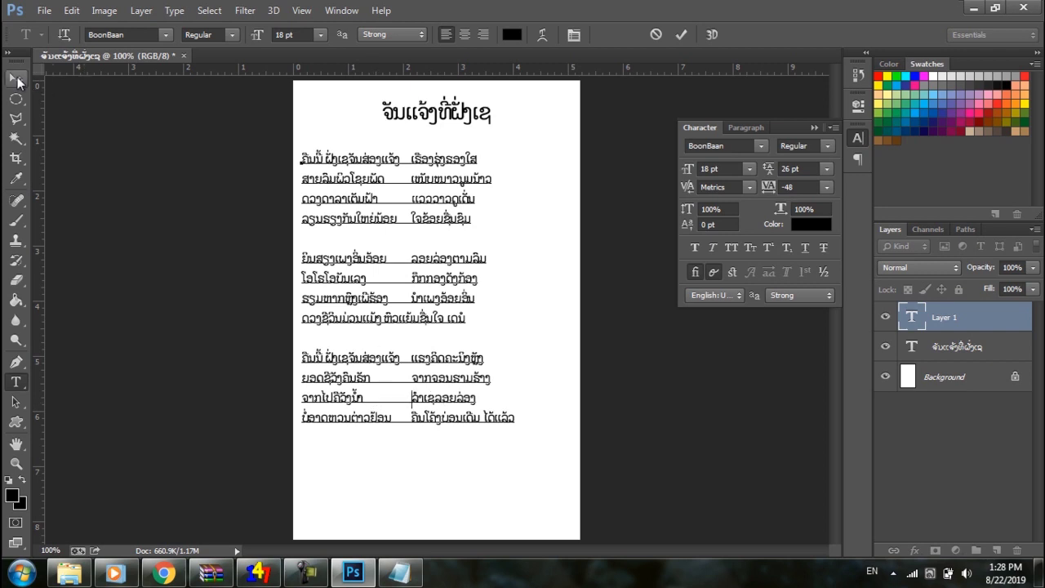
Finish editing the poem text and centre its block horizontally on the canvas.
{"action": "left_click", "coordinate": [16, 80]}
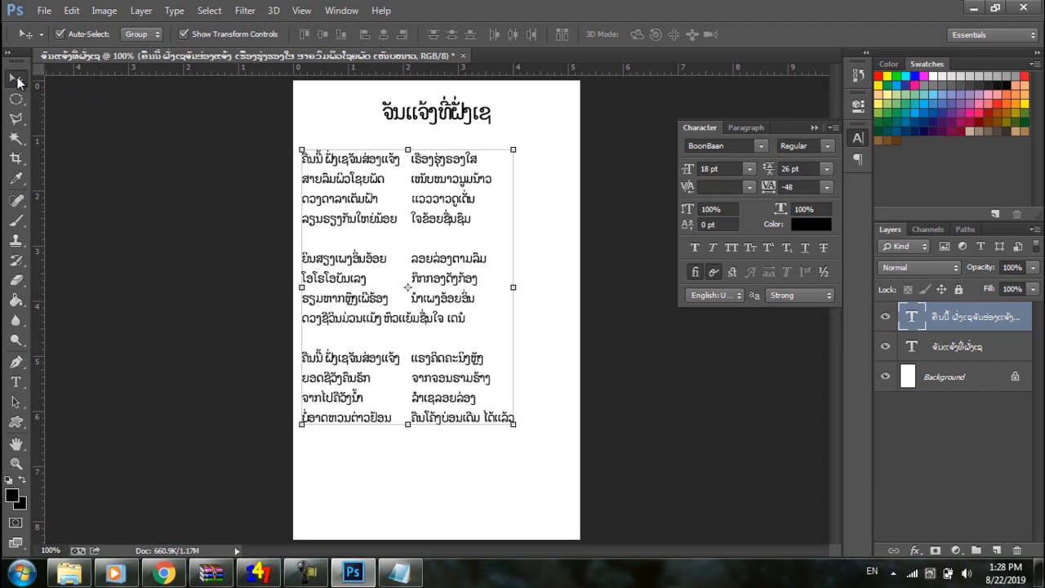
{"action": "key", "text": "ctrl+a"}
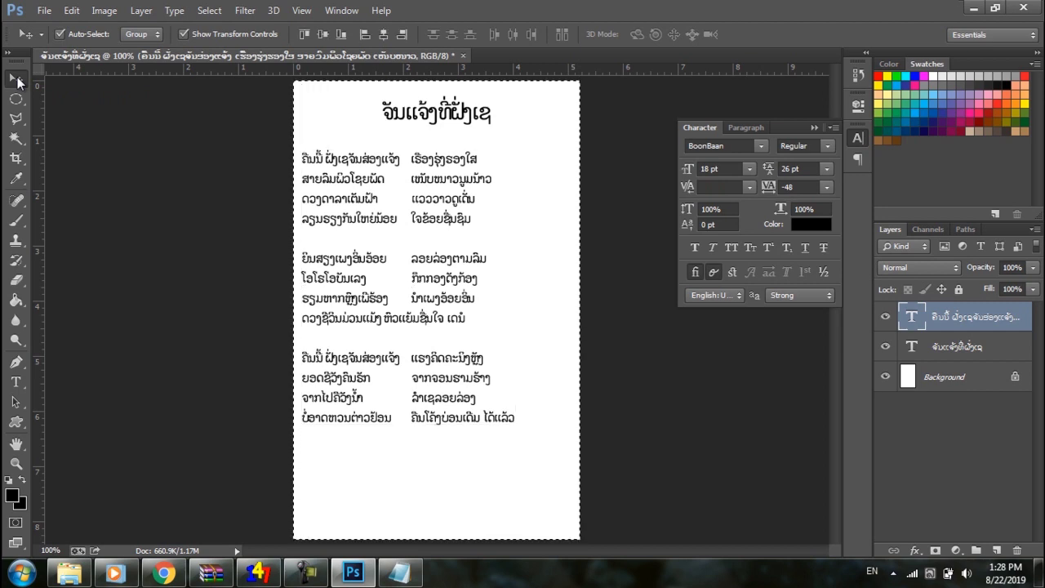
{"action": "left_click", "coordinate": [384, 41]}
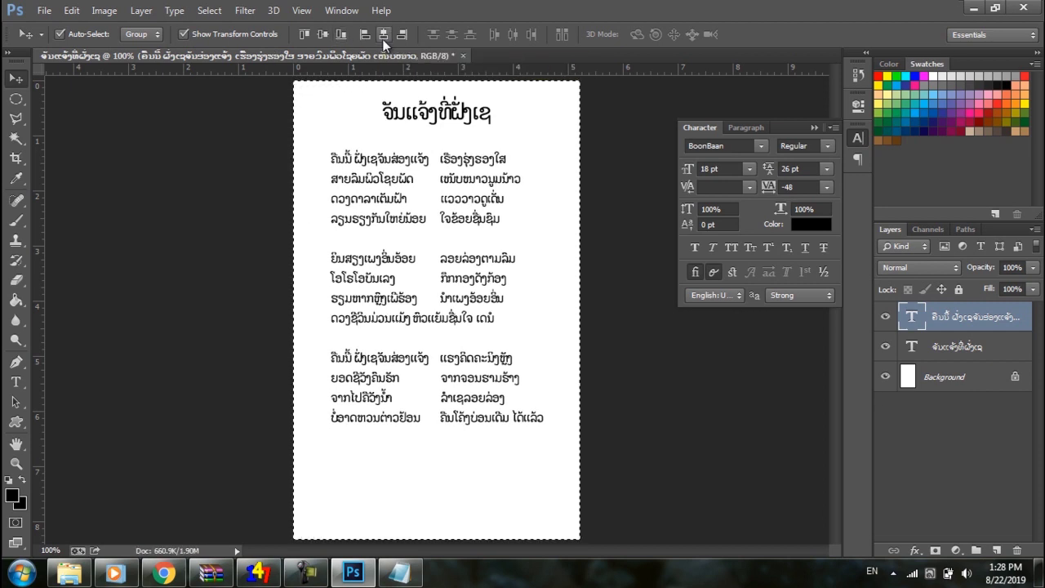
{"action": "key", "text": "ctrl+d"}
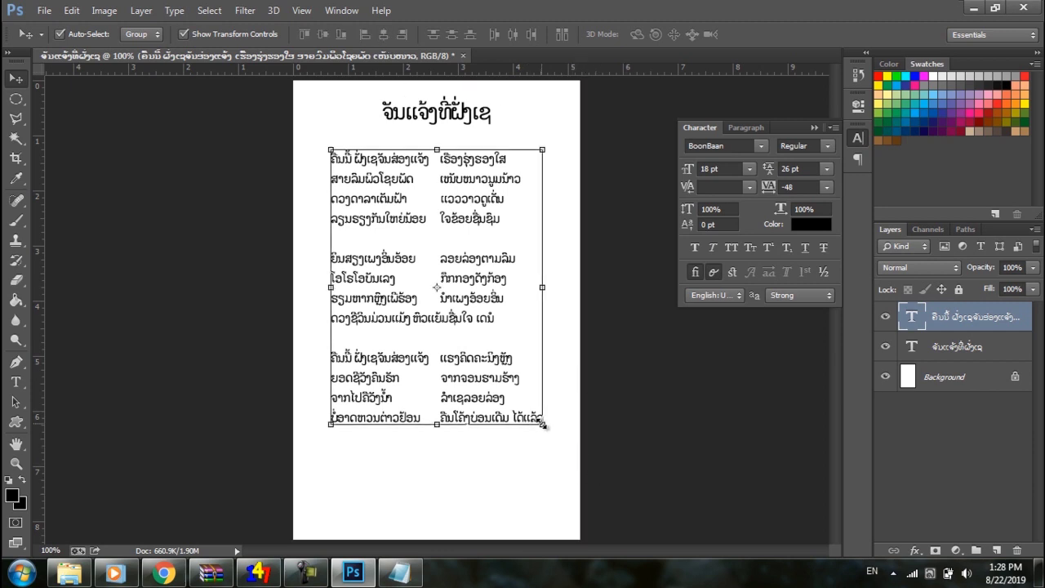
Enlarge the poem block proportionally to about 115% and centre it horizontally on the canvas again.
{"action": "left_click_drag", "start_coordinate": [542, 423], "coordinate": [566, 461]}
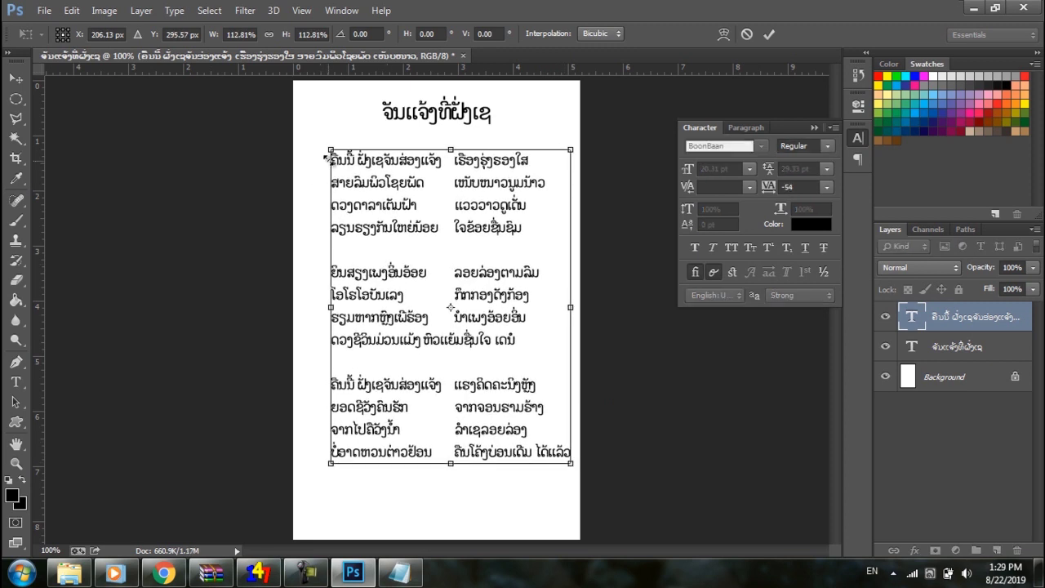
{"action": "left_click_drag", "start_coordinate": [331, 149], "coordinate": [321, 145]}
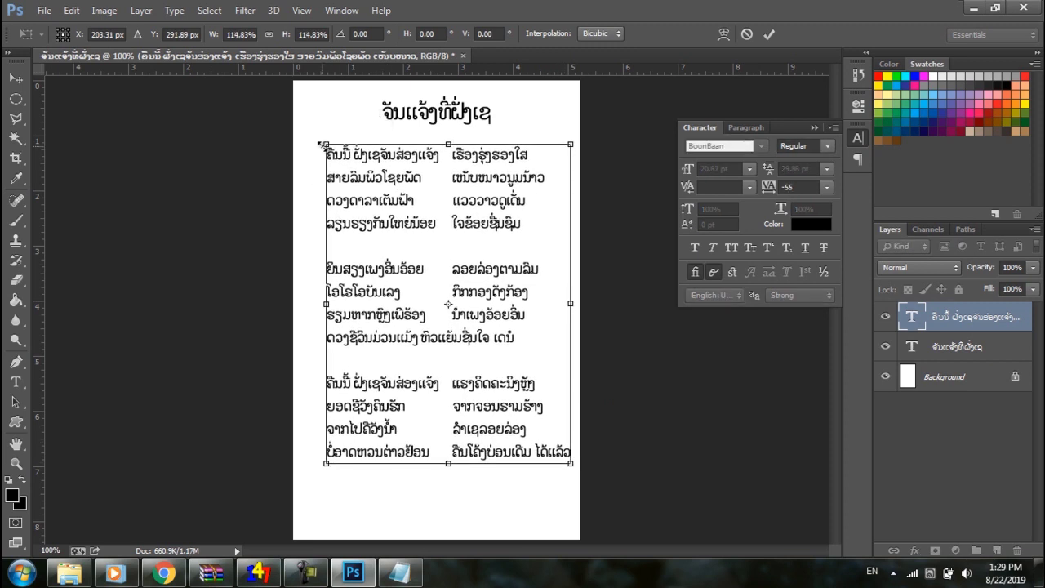
{"action": "key", "text": "Return"}
{"action": "key", "text": "ctrl+a"}
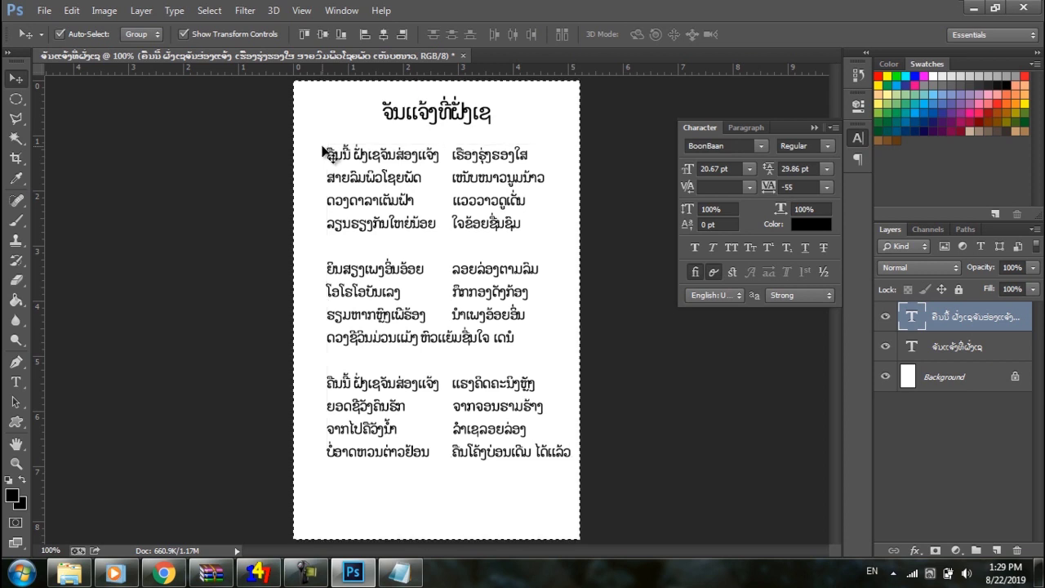
{"action": "left_click", "coordinate": [386, 40]}
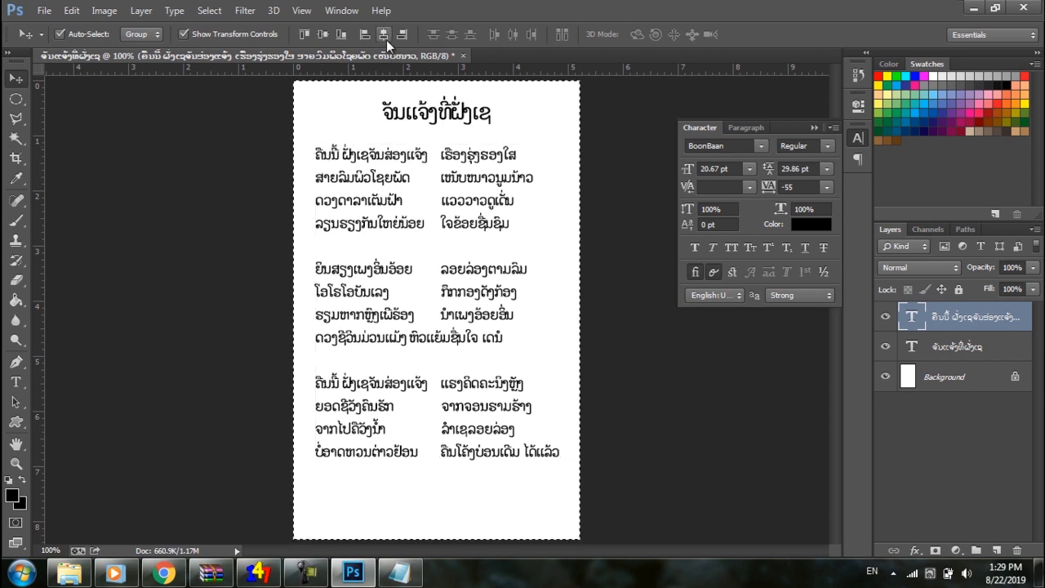
{"action": "key", "text": "ctrl+d"}
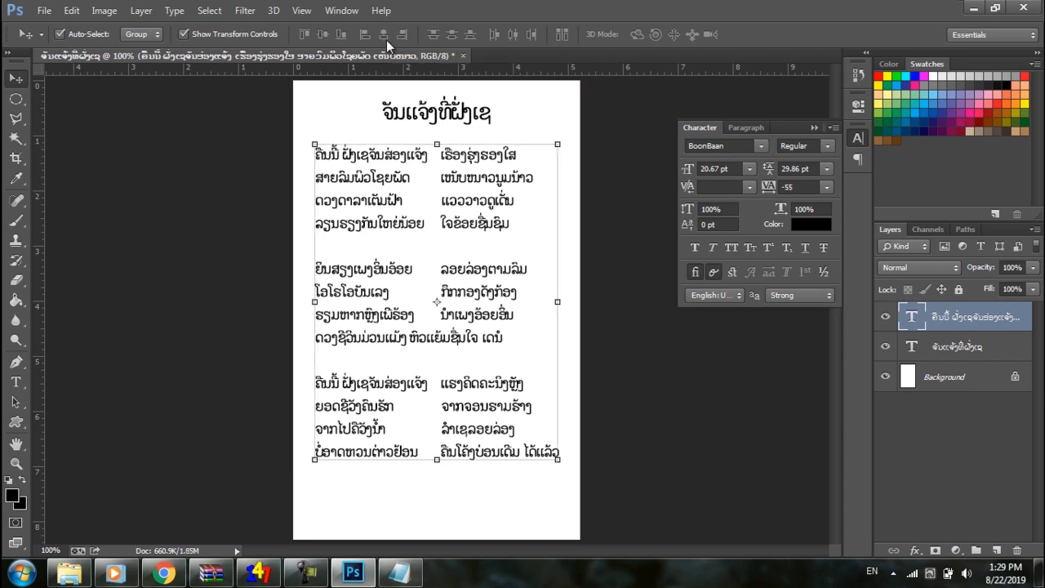
Nudge the poem block a few pixels right and slightly up, and collapse the Character panel.
{"action": "key", "text": "Right"}
{"action": "key", "text": "Right"}
{"action": "key", "text": "Right"}
{"action": "key", "text": "Right"}
{"action": "key", "text": "Right"}
{"action": "key", "text": "Right"}
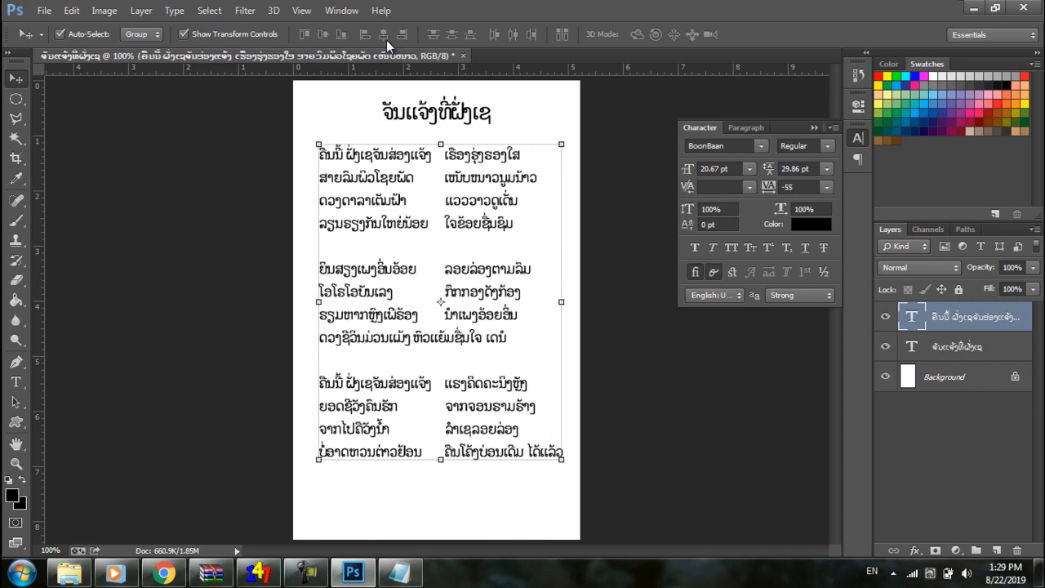
{"action": "key", "text": "Right"}
{"action": "key", "text": "Right"}
{"action": "key", "text": "Up"}
{"action": "key", "text": "Up"}
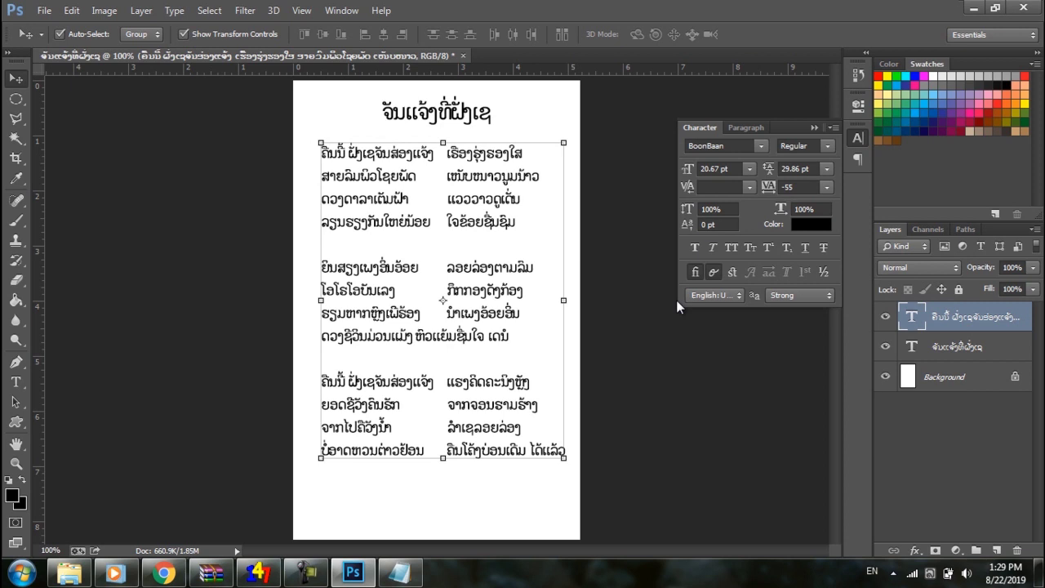
{"action": "left_click", "coordinate": [810, 129]}
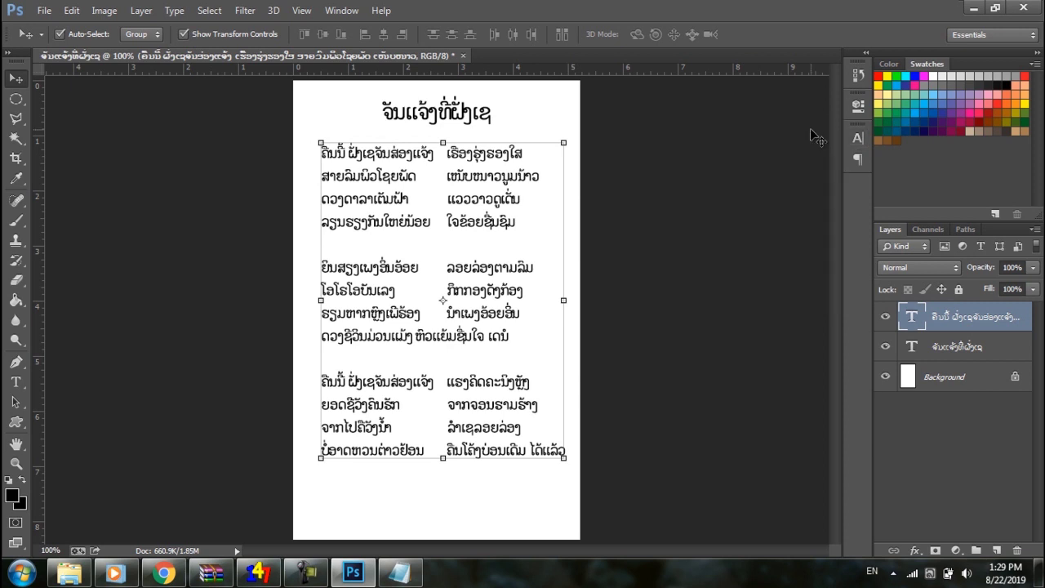
{"action": "left_click", "coordinate": [810, 128]}
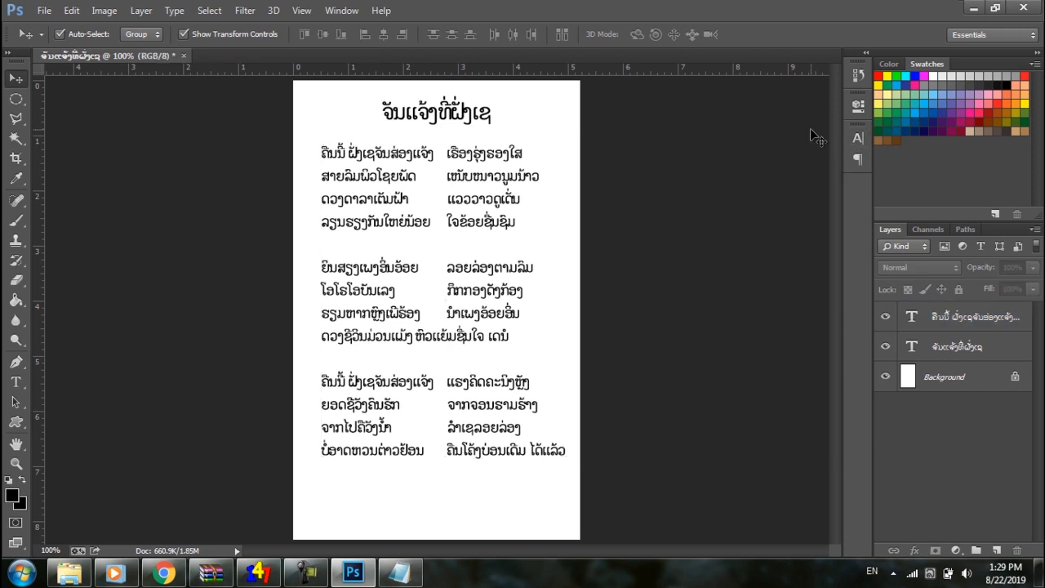
{"action": "left_click", "coordinate": [420, 306]}
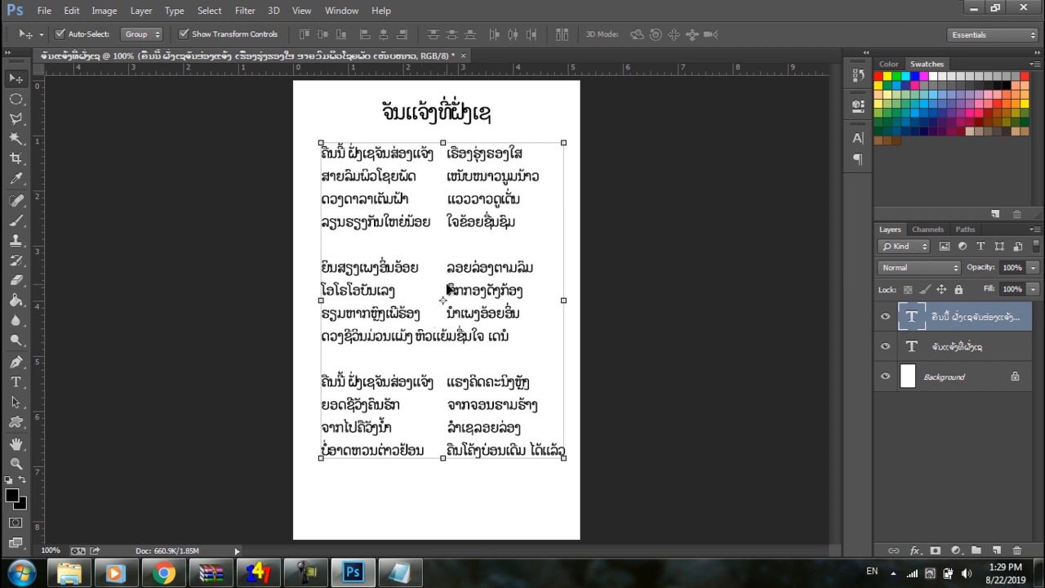
Copy the author's name and the date below the poem in the Notepad file, and return to Photoshop.
{"action": "left_click", "coordinate": [401, 570]}
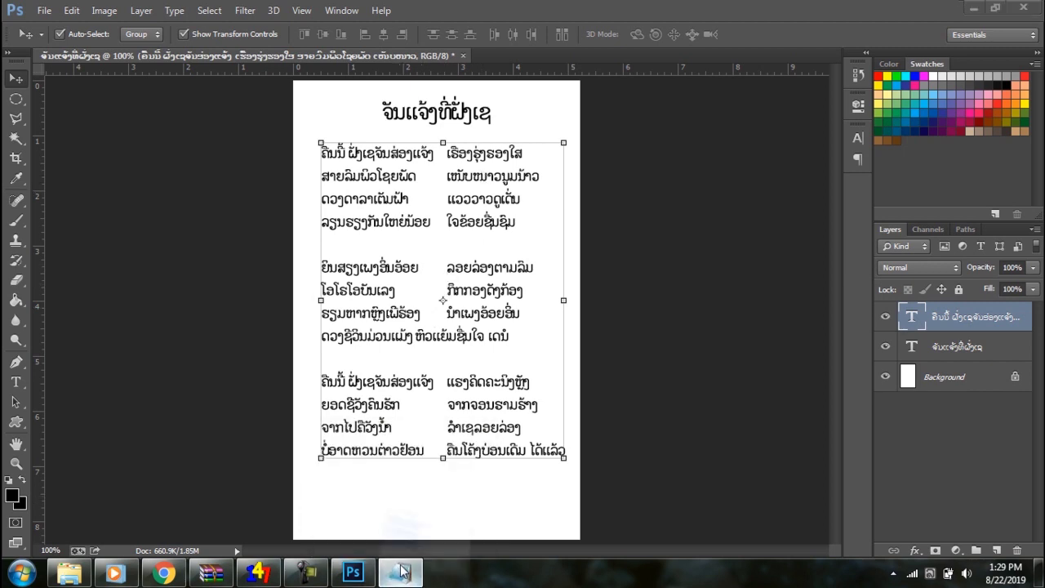
{"action": "left_click", "coordinate": [289, 471]}
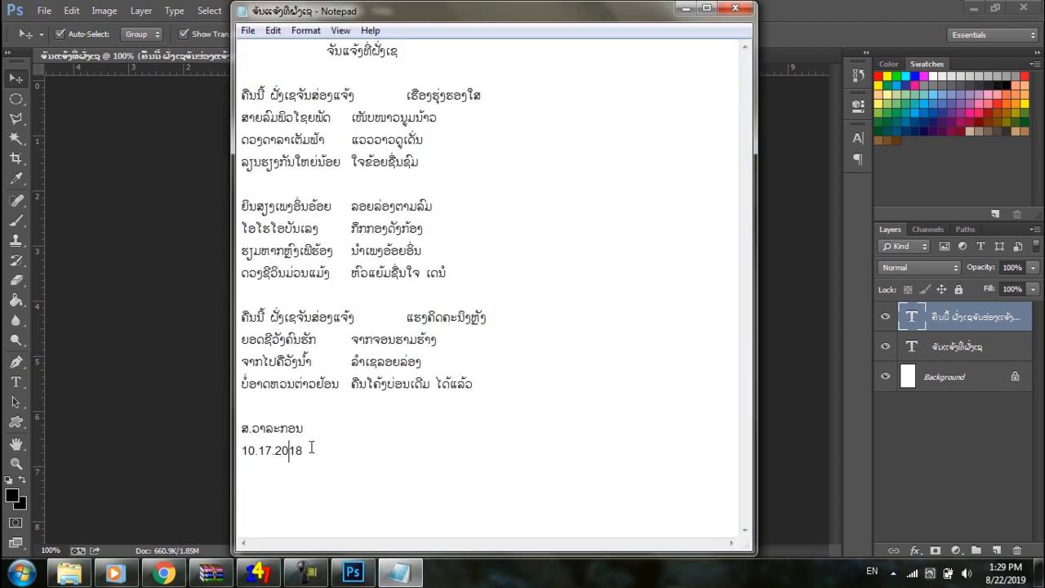
{"action": "left_click_drag", "start_coordinate": [302, 450], "coordinate": [238, 429]}
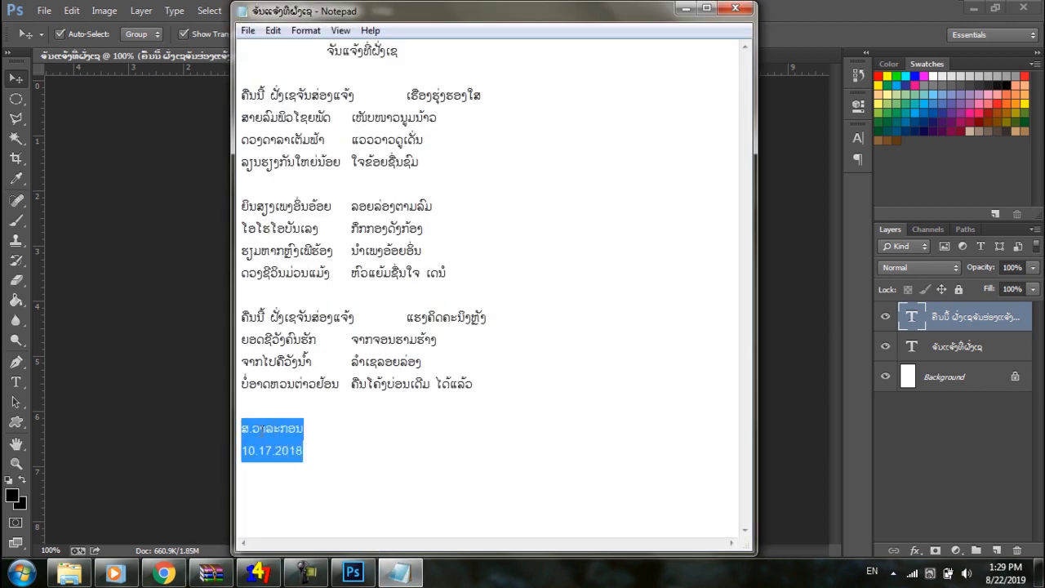
{"action": "right_click", "coordinate": [259, 445]}
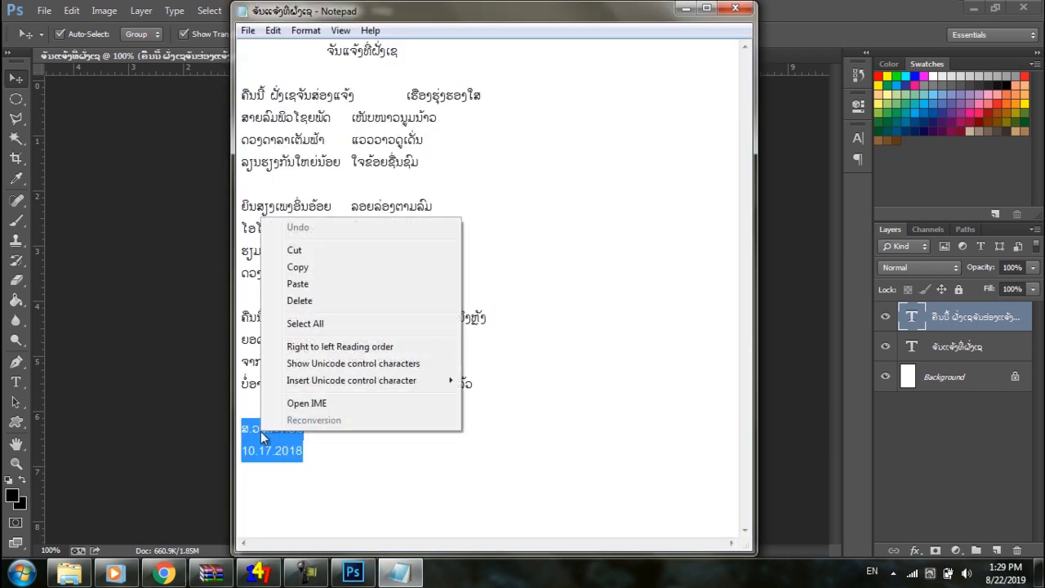
{"action": "left_click", "coordinate": [321, 268]}
{"action": "left_click", "coordinate": [115, 314]}
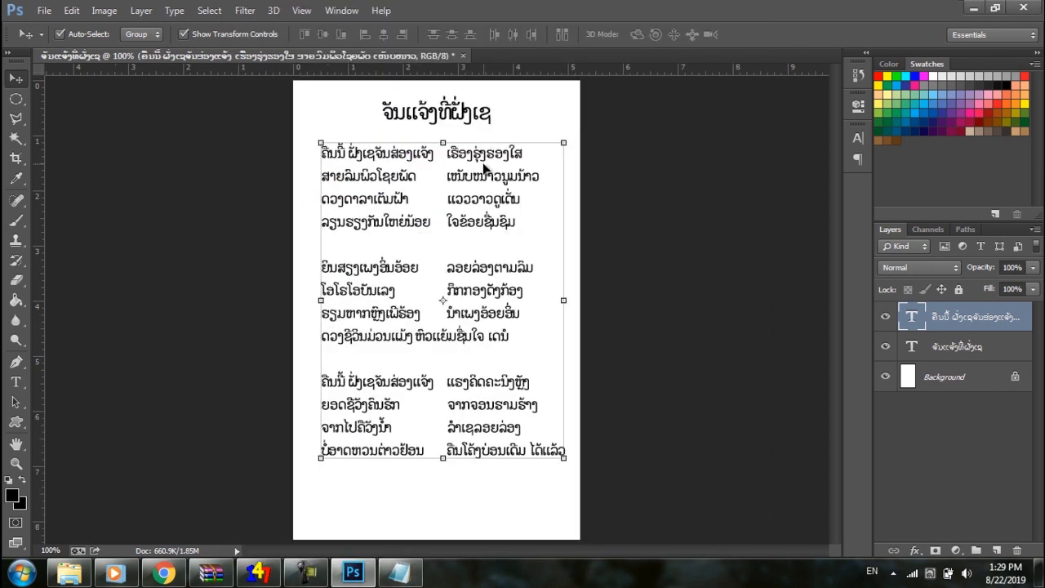
{"action": "left_click_drag", "start_coordinate": [487, 161], "coordinate": [413, 504]}
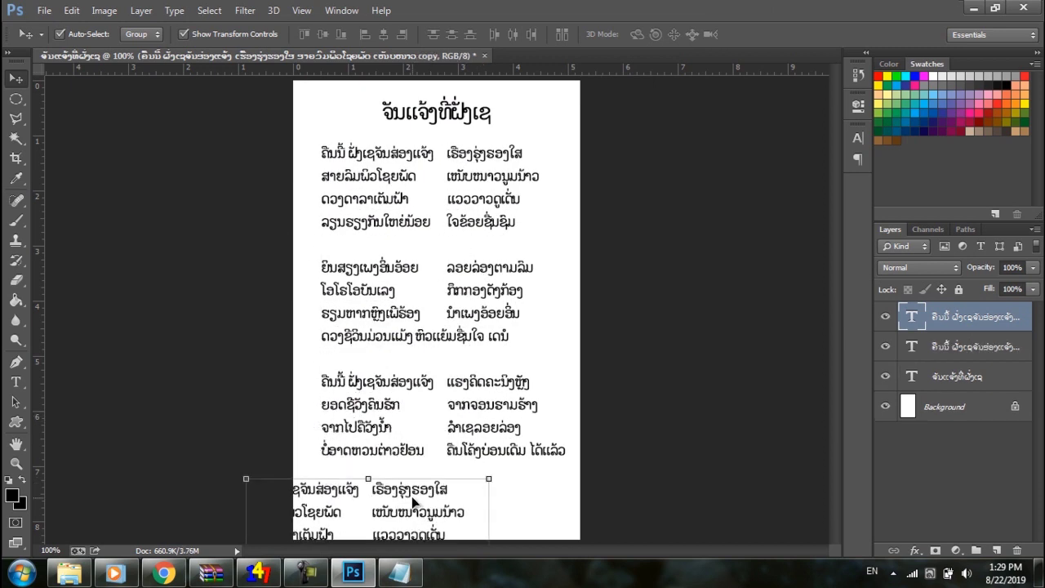
{"action": "key", "text": "ctrl+z"}
{"action": "left_click", "coordinate": [413, 500]}
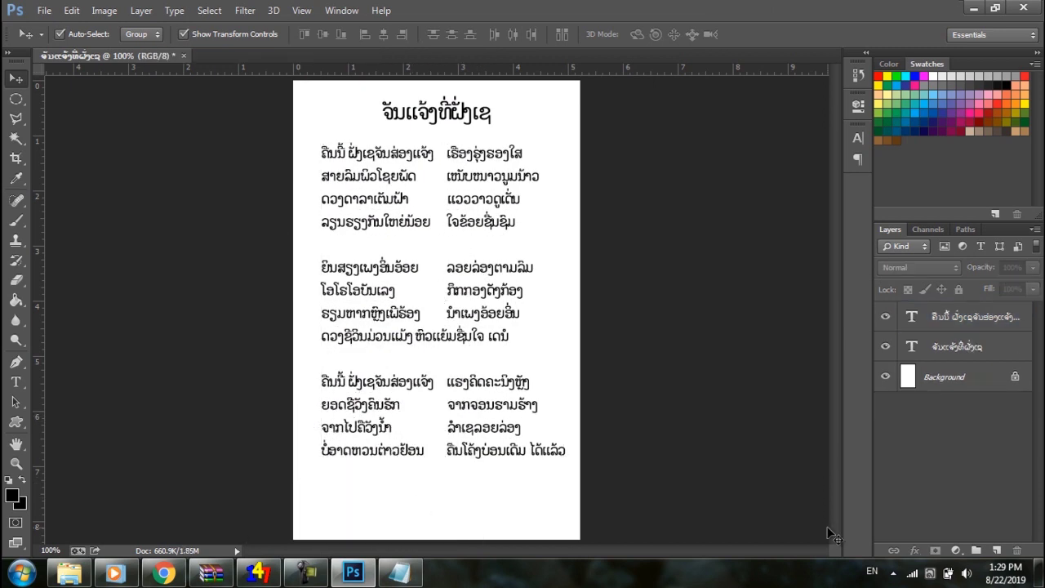
Add a new text layer below the poem's last stanza and paste the copied author's name and date 10.17.2018 into it.
{"action": "left_click", "coordinate": [999, 550]}
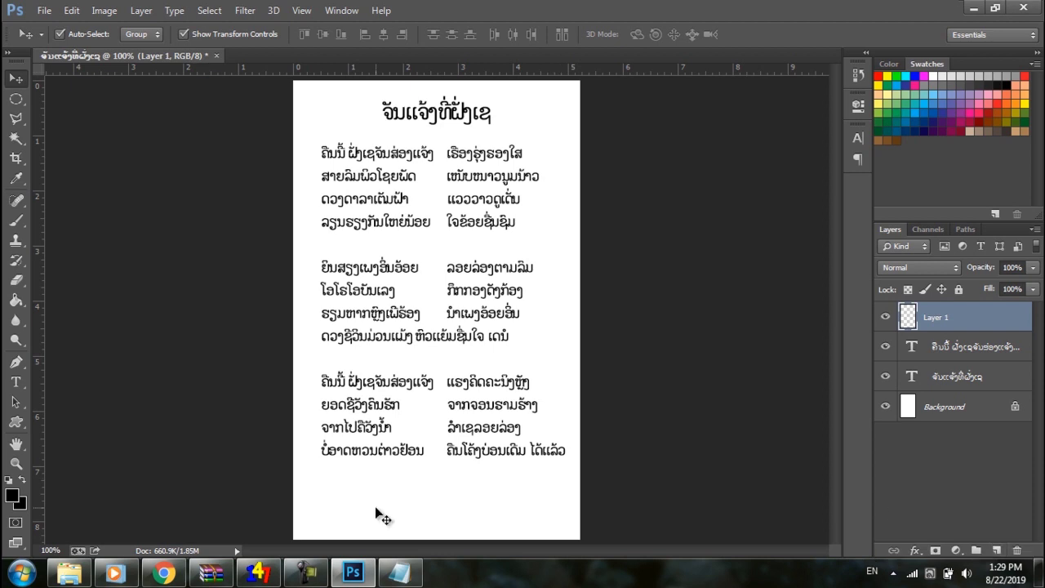
{"action": "left_click", "coordinate": [18, 384]}
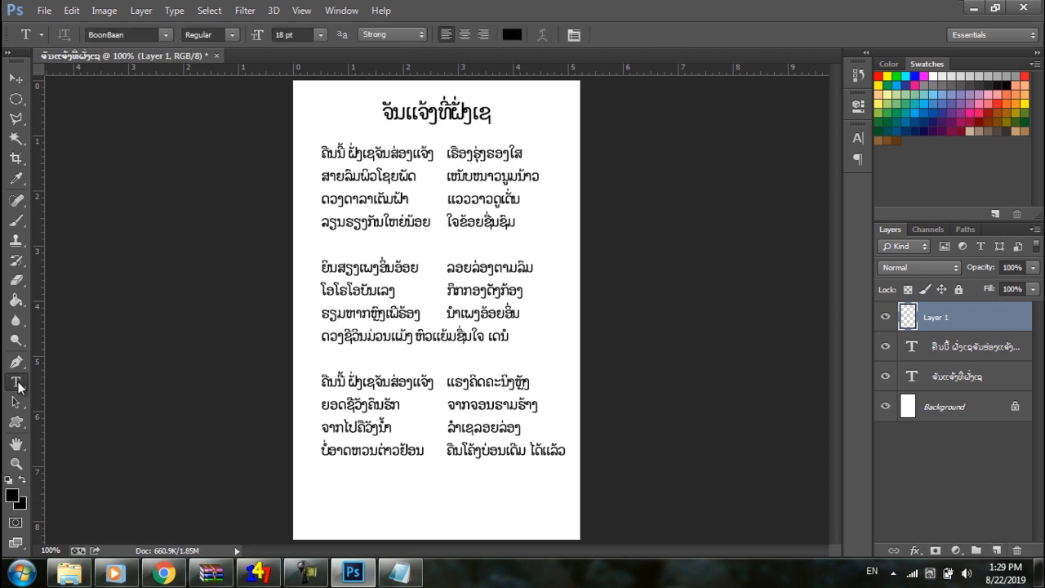
{"action": "left_click", "coordinate": [321, 489]}
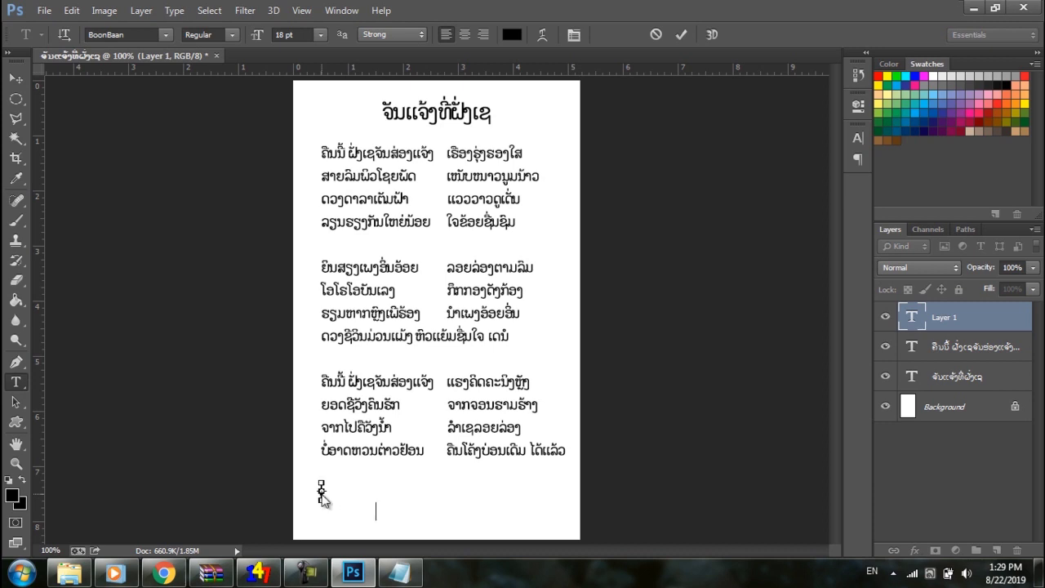
{"action": "key", "text": "ctrl+v"}
Centre-align both lines of the author and date text and set their size to 24 pt.
{"action": "key", "text": "ctrl+a"}
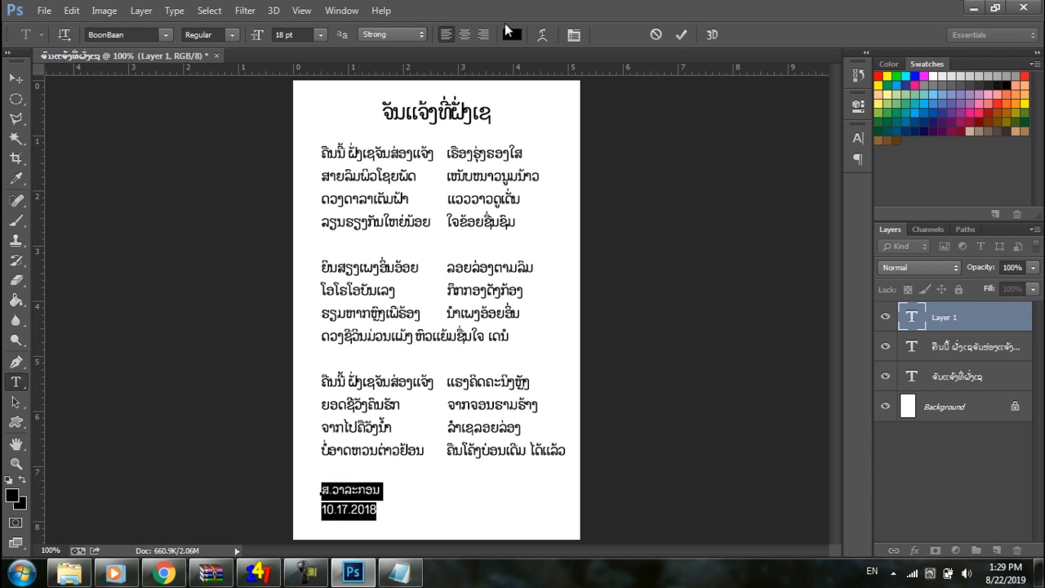
{"action": "left_click", "coordinate": [469, 33]}
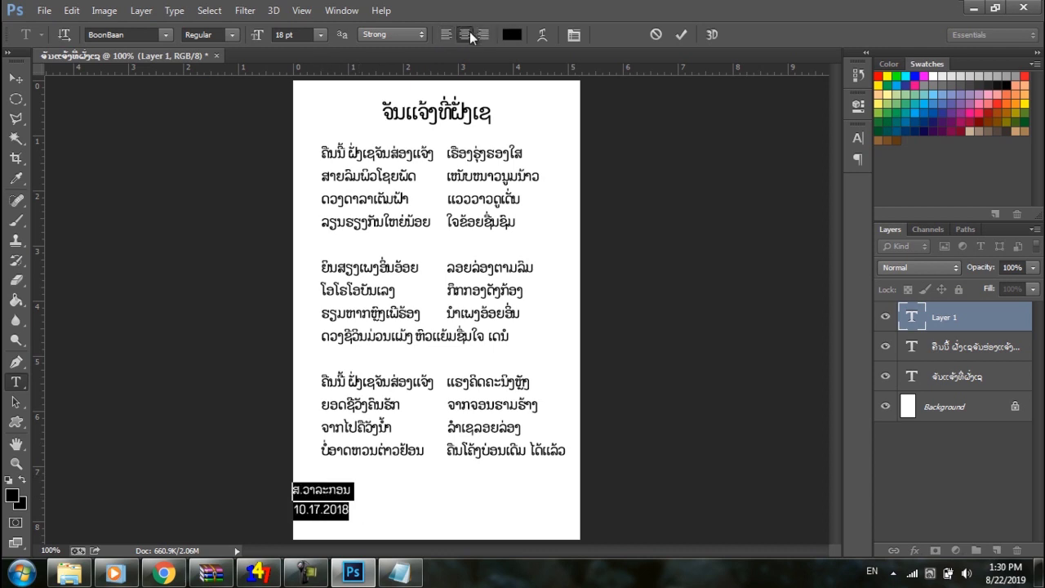
{"action": "left_click", "coordinate": [321, 35]}
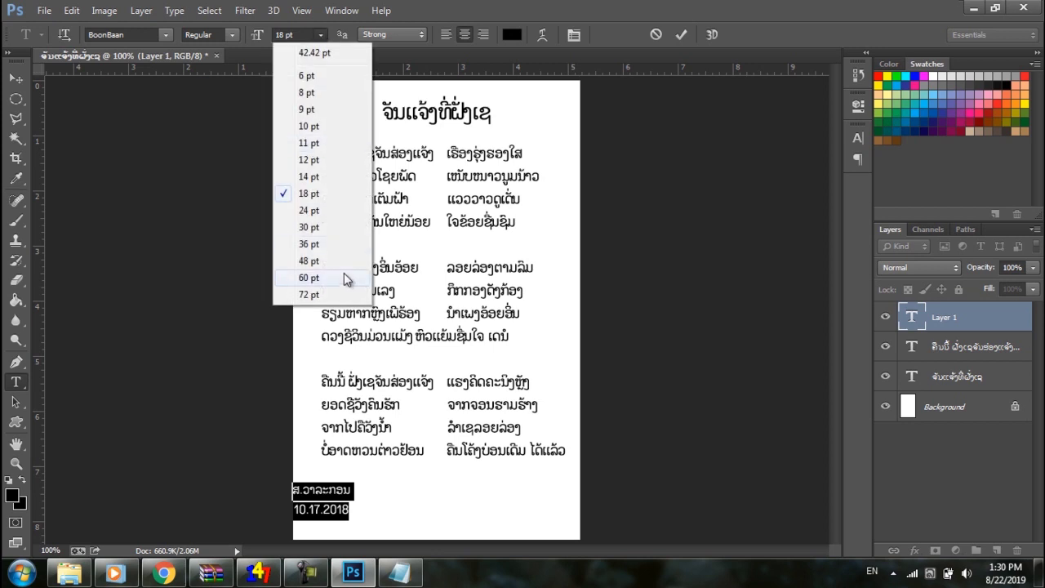
{"action": "left_click", "coordinate": [331, 213]}
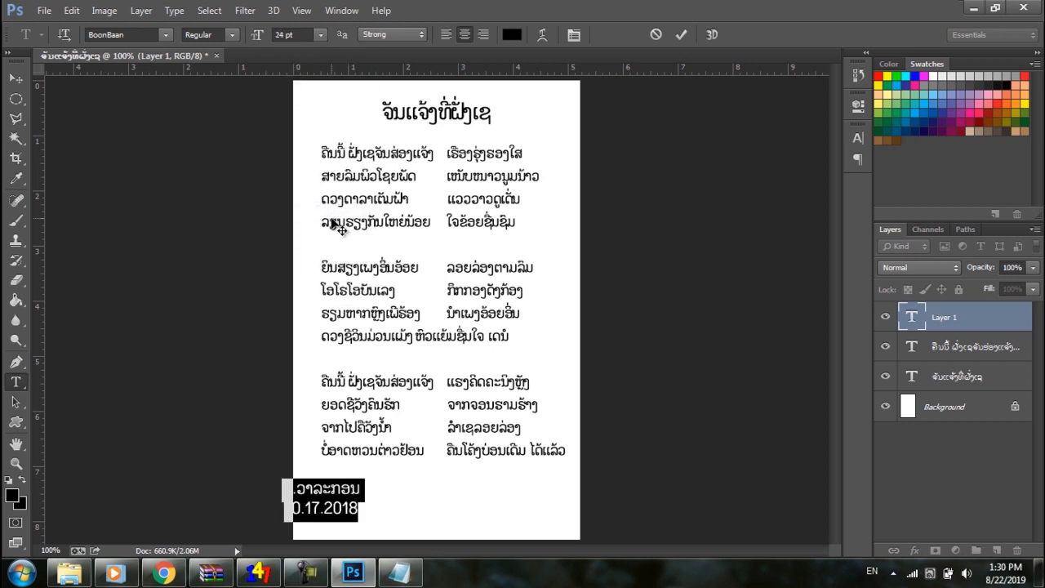
Move the author and date text fully onto the canvas, beneath the left column of the last stanza, and deselect it.
{"action": "left_click", "coordinate": [14, 71]}
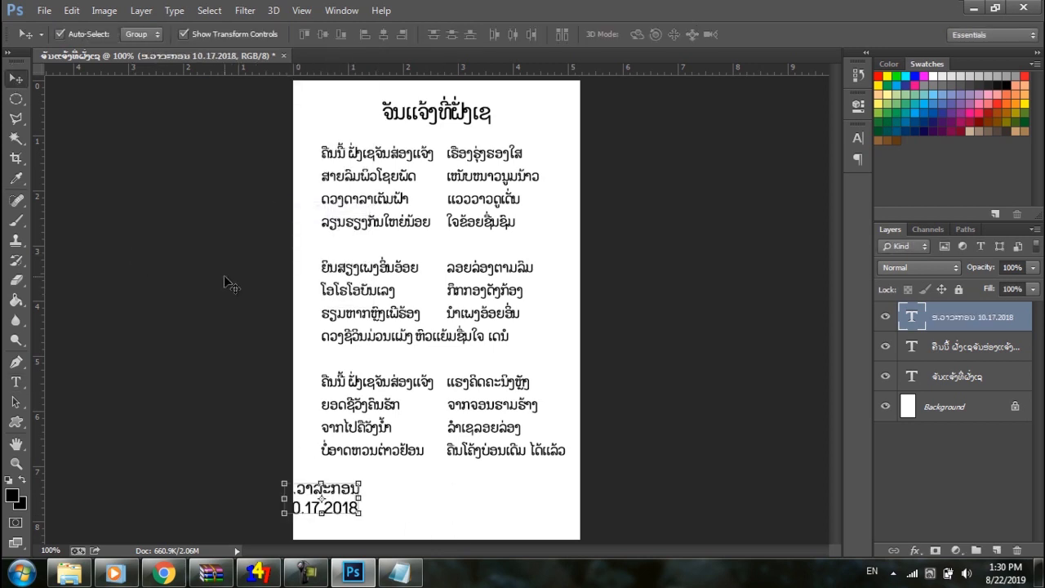
{"action": "left_click_drag", "start_coordinate": [344, 497], "coordinate": [390, 507]}
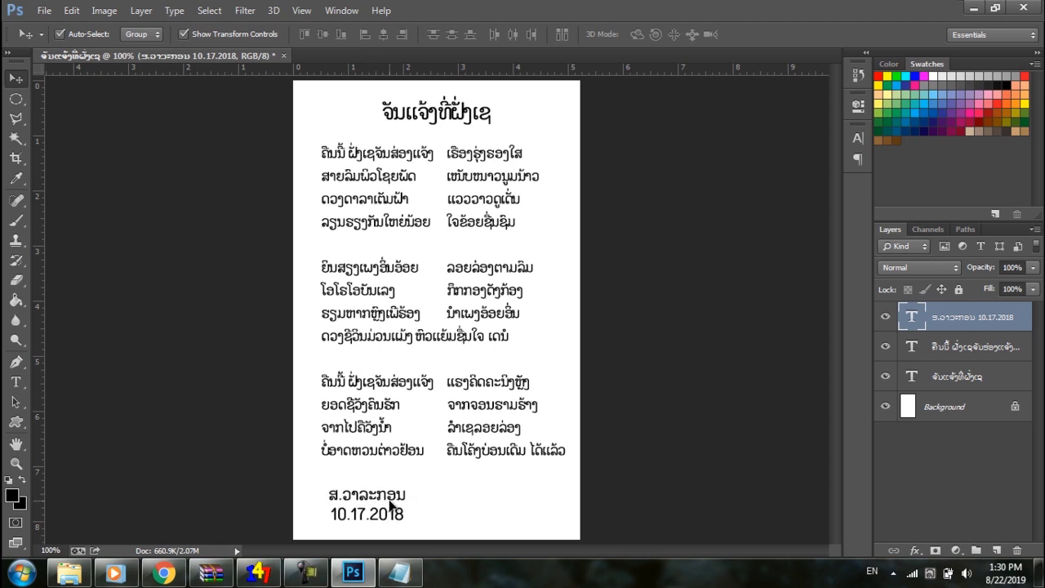
{"action": "left_click", "coordinate": [634, 367]}
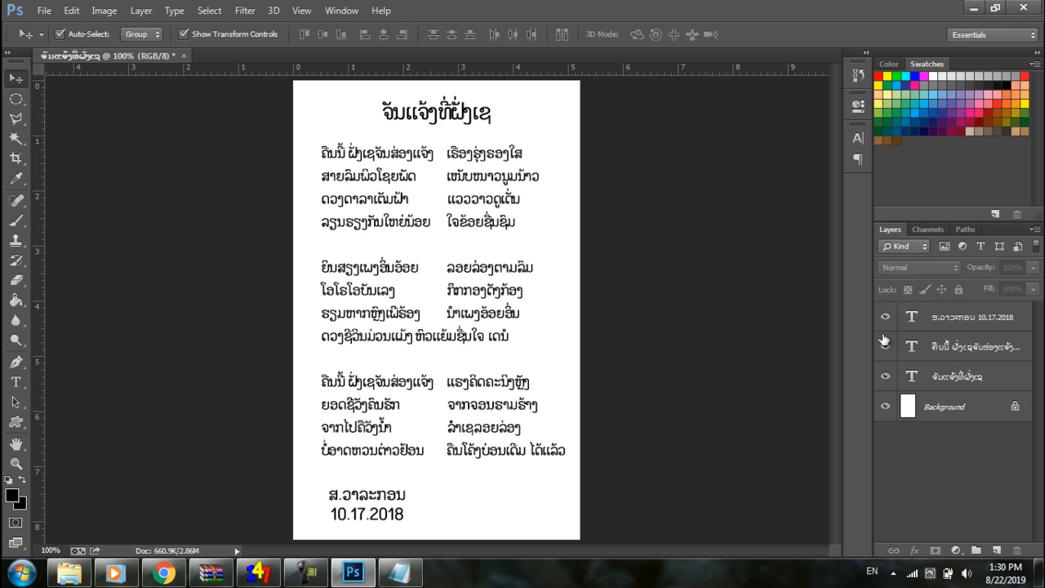
Scale the poem layer and the author and date layer down together proportionally to about 88%.
{"action": "left_click", "coordinate": [952, 351]}
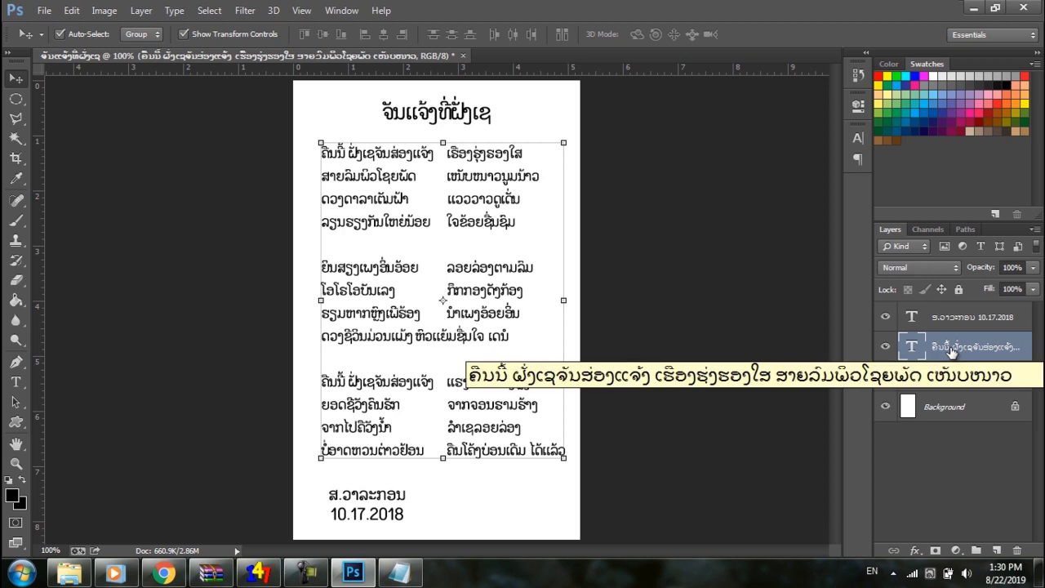
{"action": "left_click", "coordinate": [950, 319], "text": "shift"}
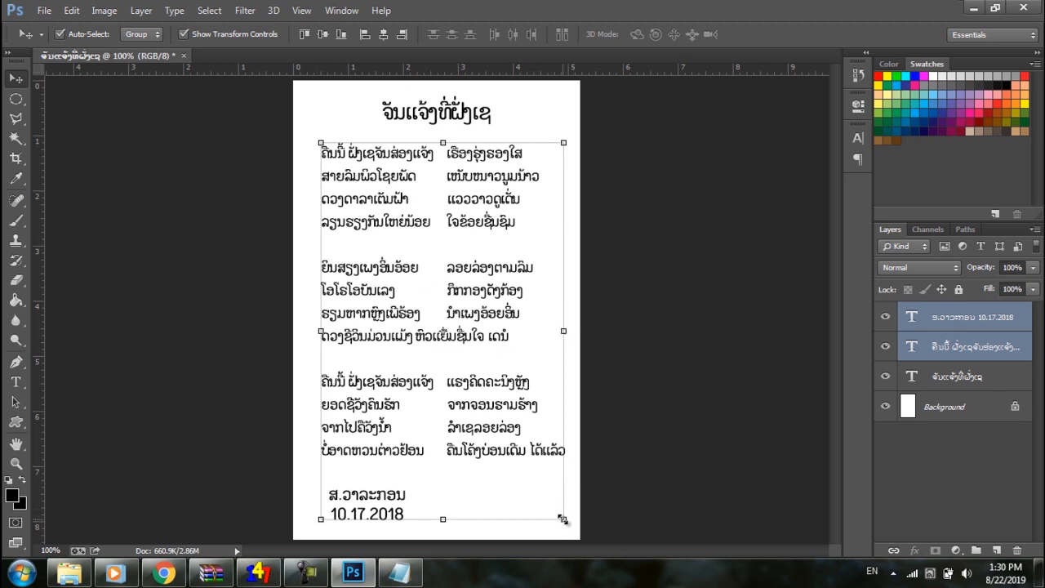
{"action": "left_click_drag", "start_coordinate": [564, 518], "coordinate": [522, 482]}
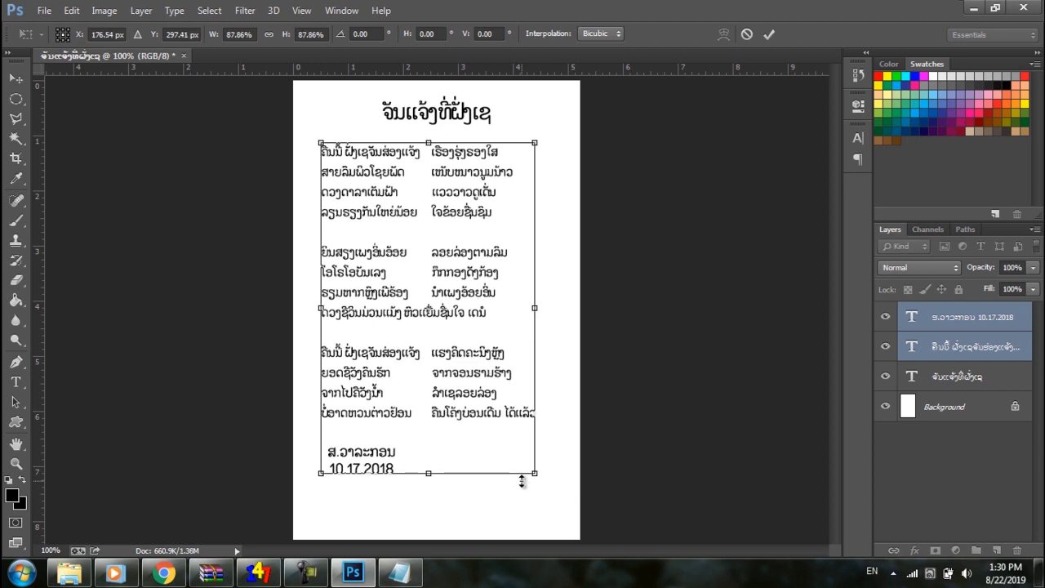
{"action": "key", "text": "Return"}
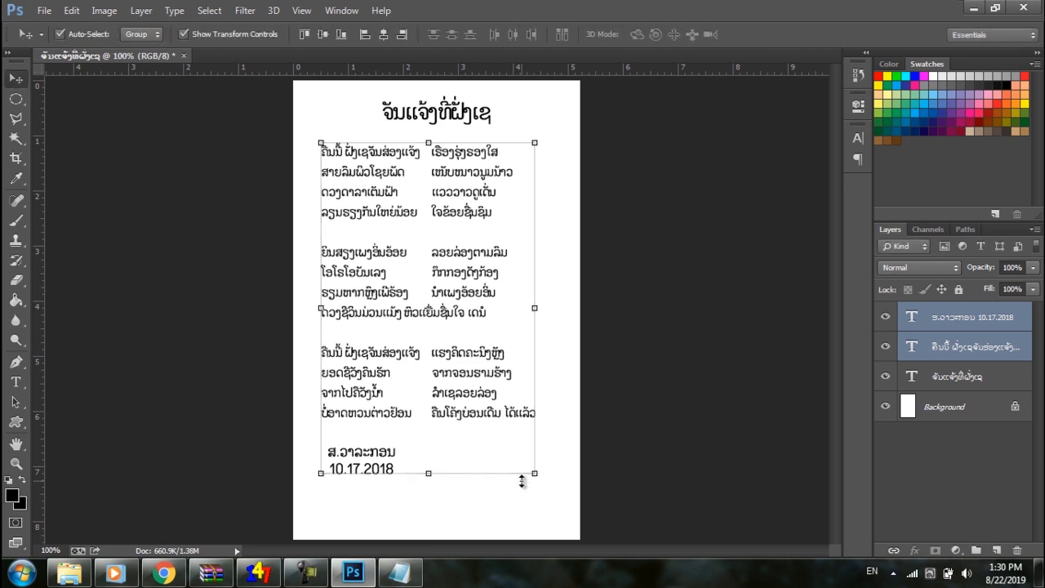
{"action": "left_click", "coordinate": [721, 307]}
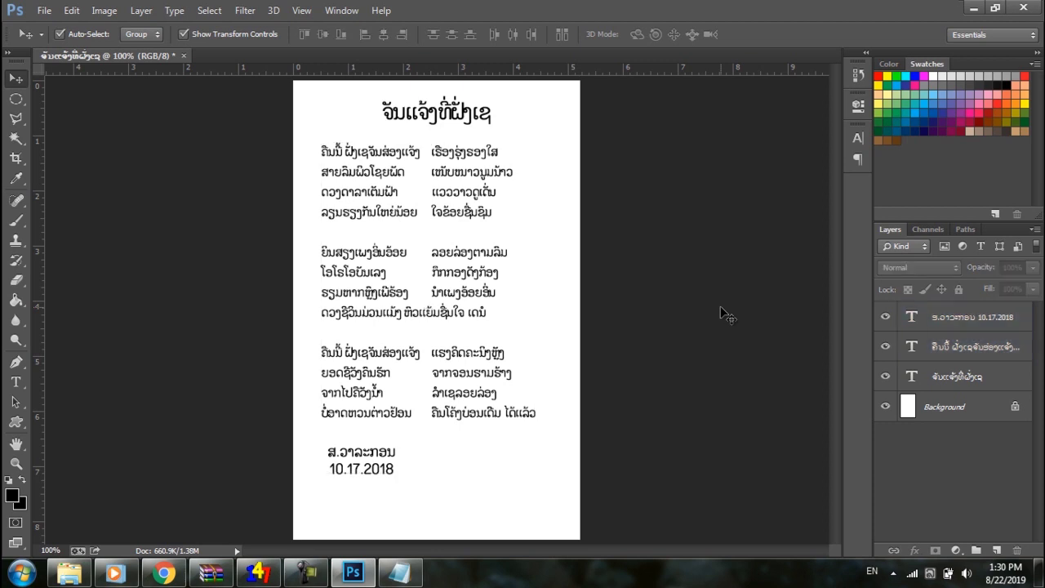
Centre the reduced poem block horizontally on the canvas and clear the canvas selection.
{"action": "left_click", "coordinate": [476, 202]}
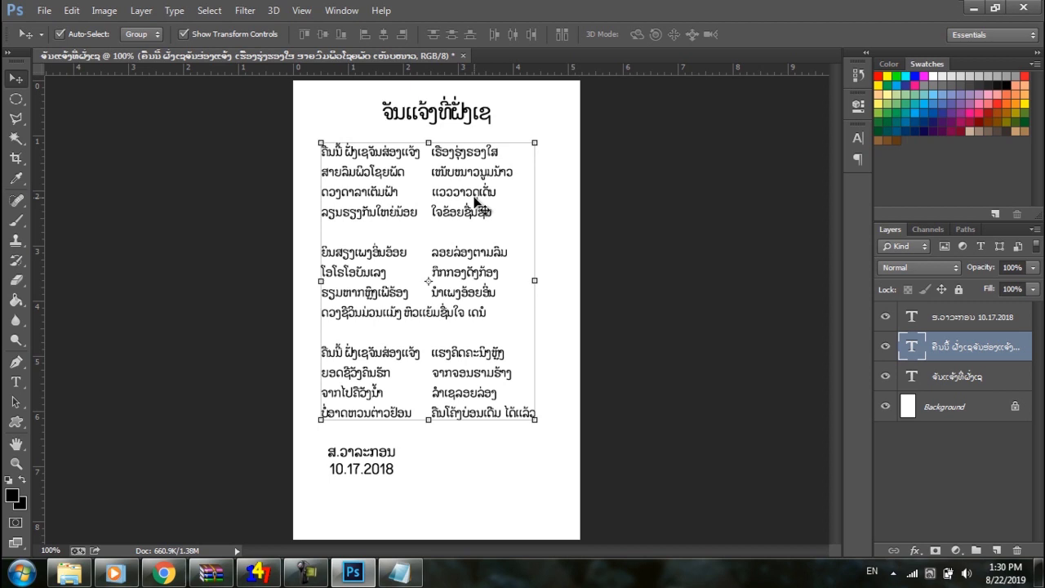
{"action": "key", "text": "ctrl+a"}
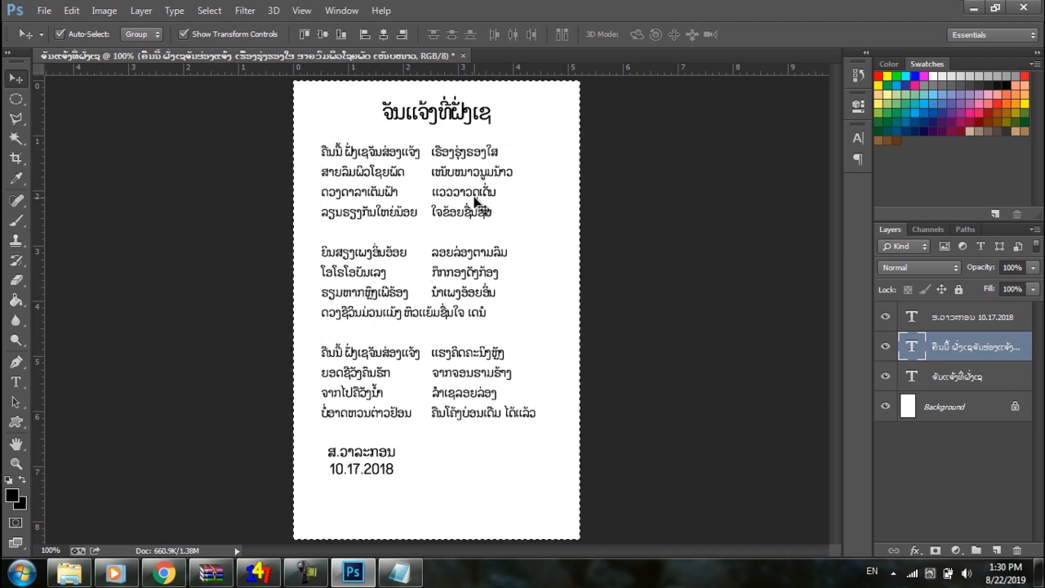
{"action": "left_click", "coordinate": [383, 35]}
{"action": "key", "text": "ctrl+d"}
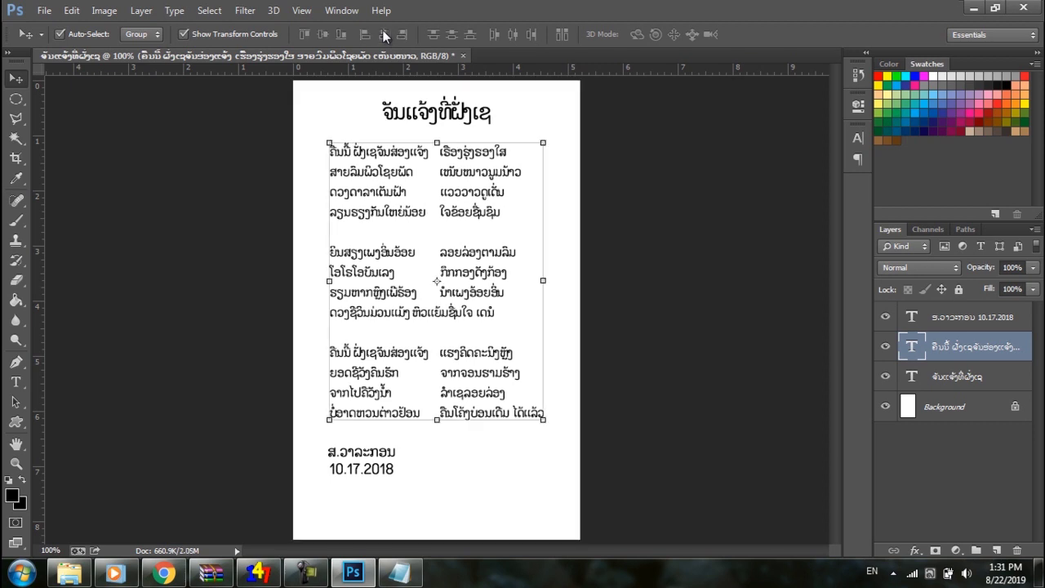
Nudge the poem block a few pixels right and shift the author and date text slightly down, in line with the poem's left edge.
{"action": "key", "text": "Right"}
{"action": "key", "text": "Right"}
{"action": "key", "text": "Right"}
{"action": "key", "text": "Right"}
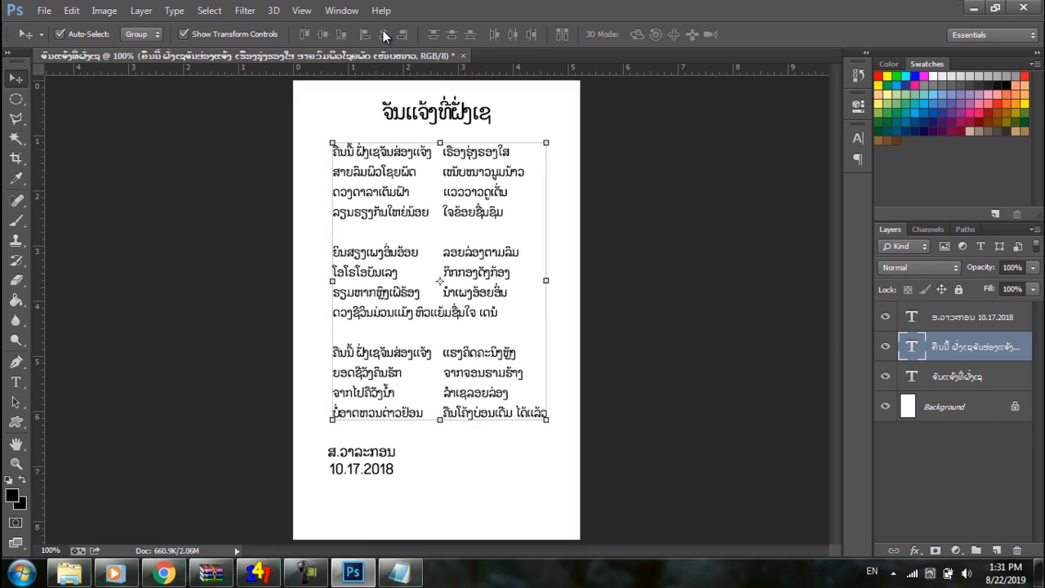
{"action": "left_click_drag", "start_coordinate": [362, 474], "coordinate": [364, 480]}
{"action": "left_click", "coordinate": [61, 427]}
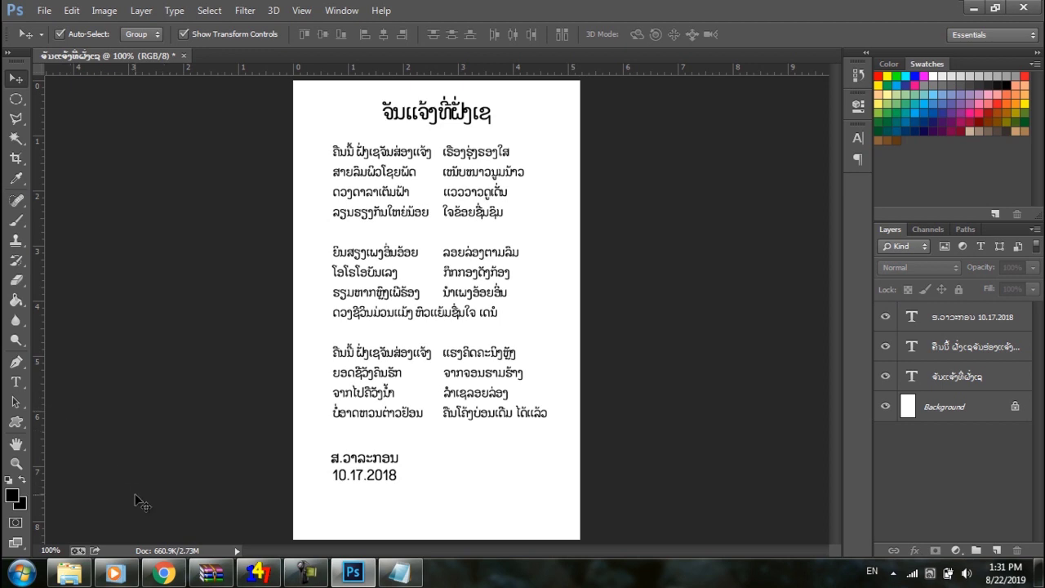
Switch to Chrome and run a Google image search for "moon river bank" in a new tab.
{"action": "left_click", "coordinate": [70, 574]}
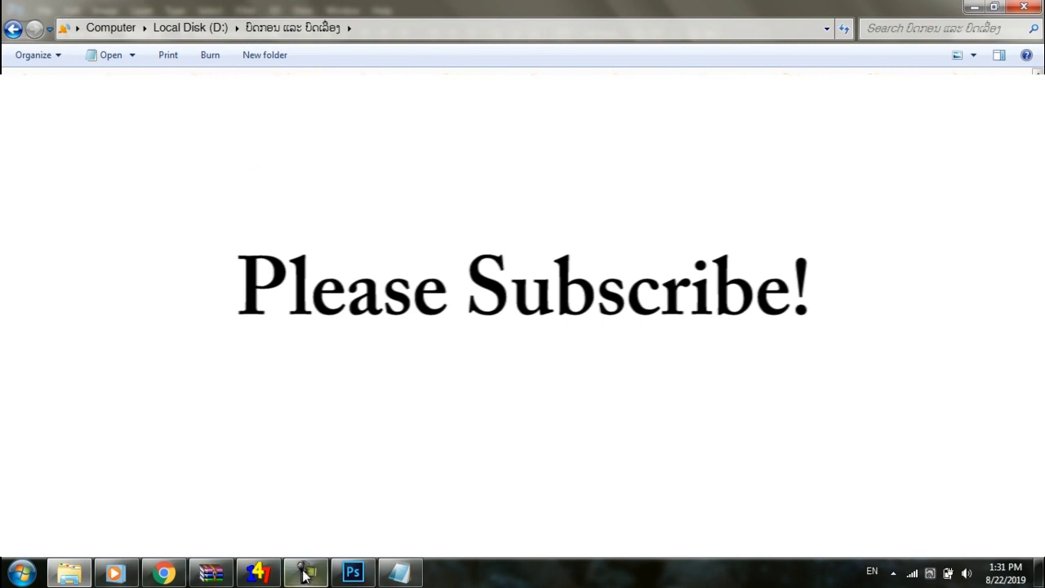
{"action": "left_click", "coordinate": [164, 572]}
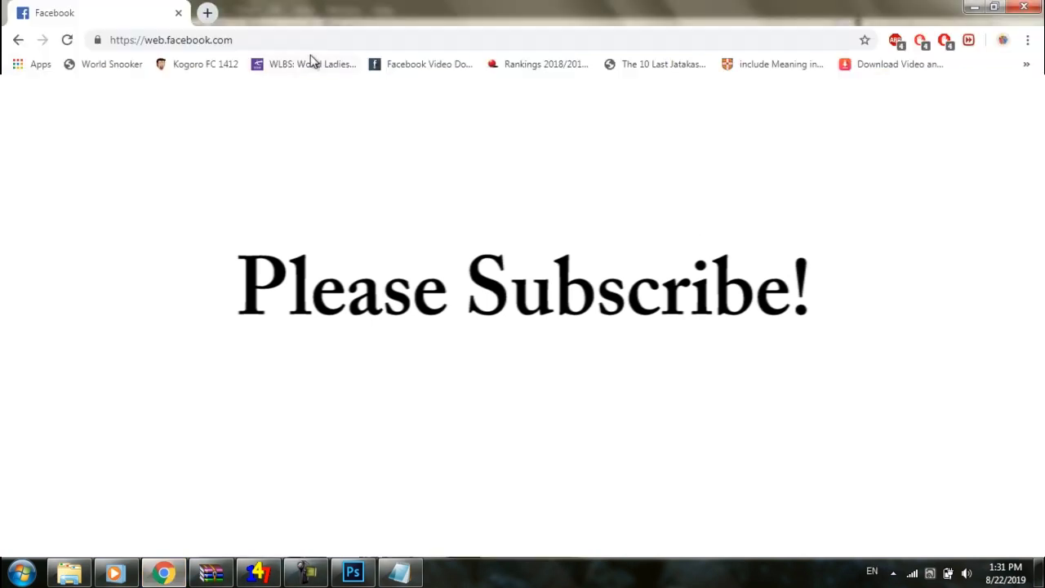
{"action": "left_click", "coordinate": [209, 13]}
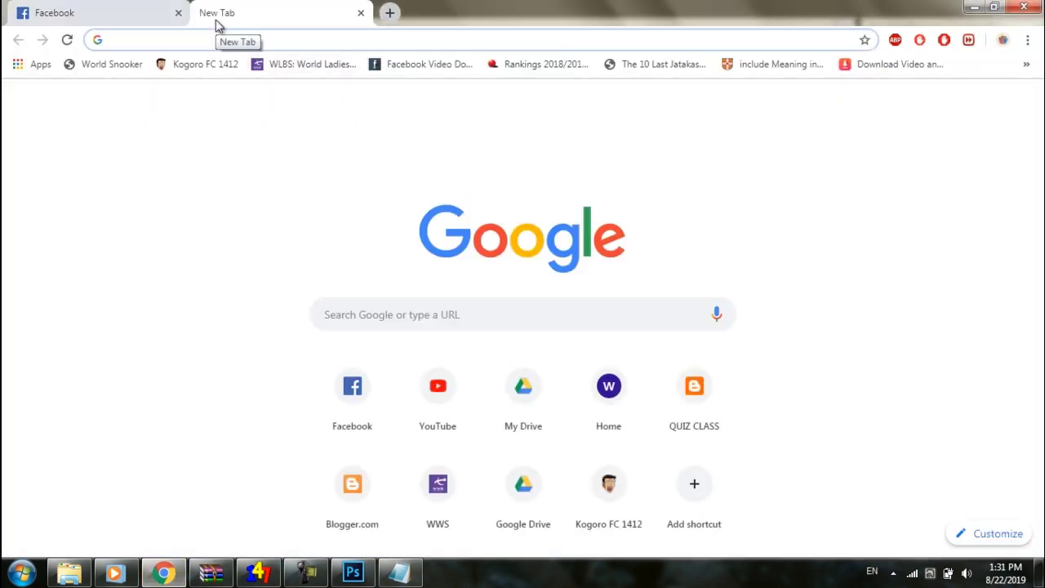
{"action": "type", "text": "moon"}
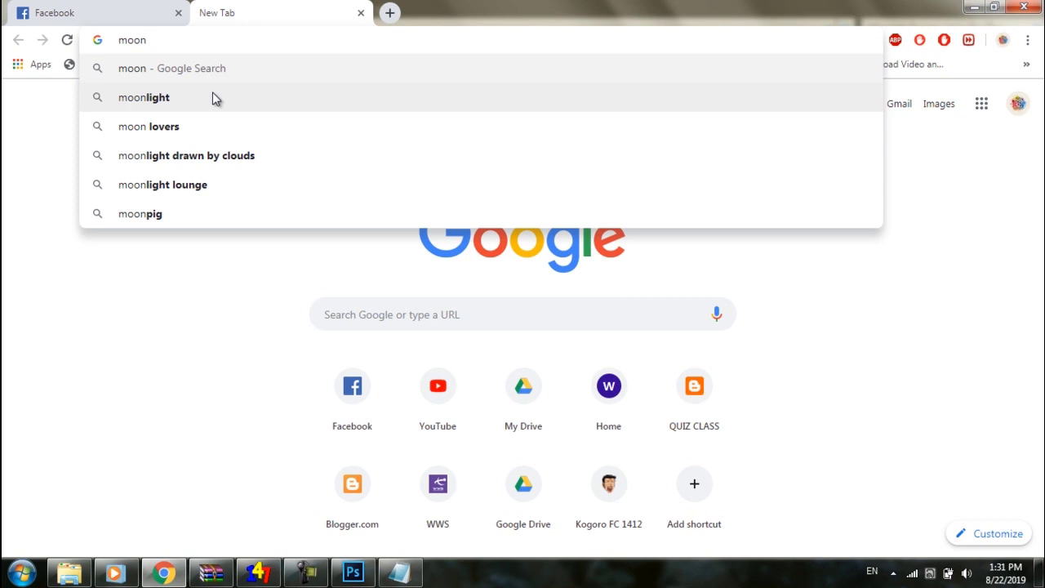
{"action": "type", "text": " riverbank"}
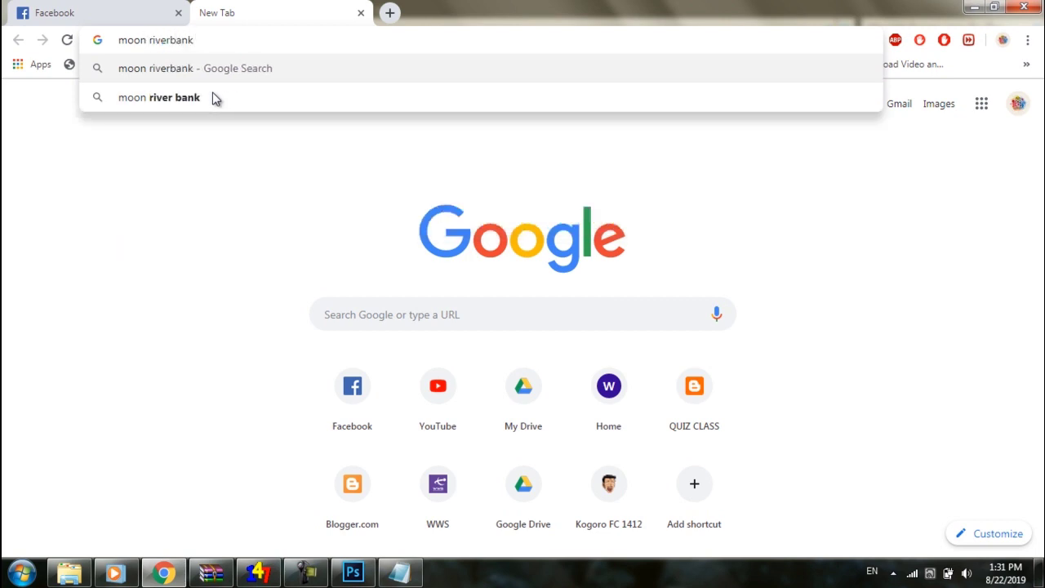
{"action": "left_click", "coordinate": [196, 104]}
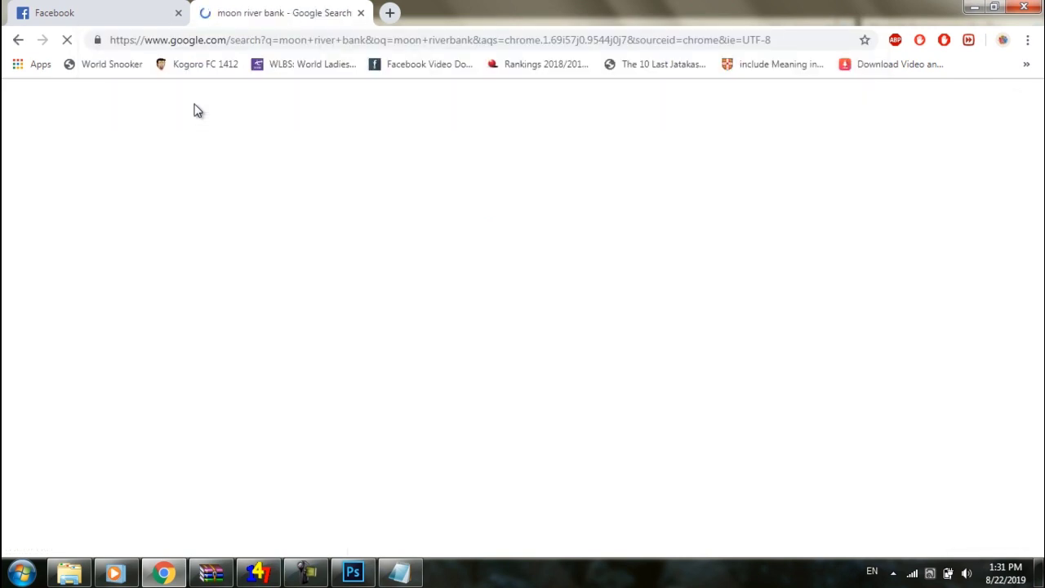
{"action": "left_click", "coordinate": [211, 159]}
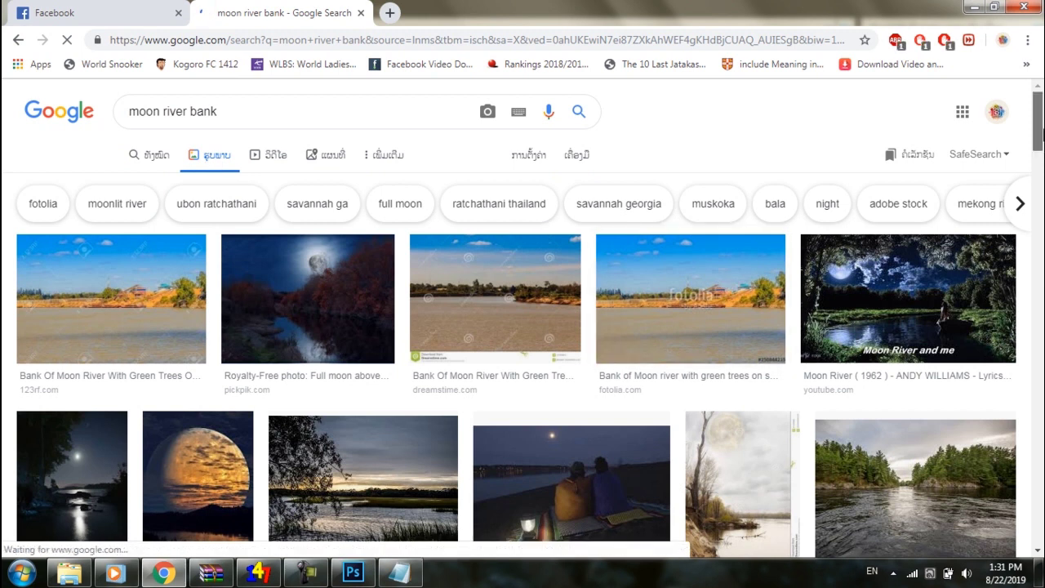
Browse further down the image results, preview the "River Bank Night Aerial View" picture, and close the preview.
{"action": "left_click_drag", "start_coordinate": [1040, 132], "coordinate": [1035, 311]}
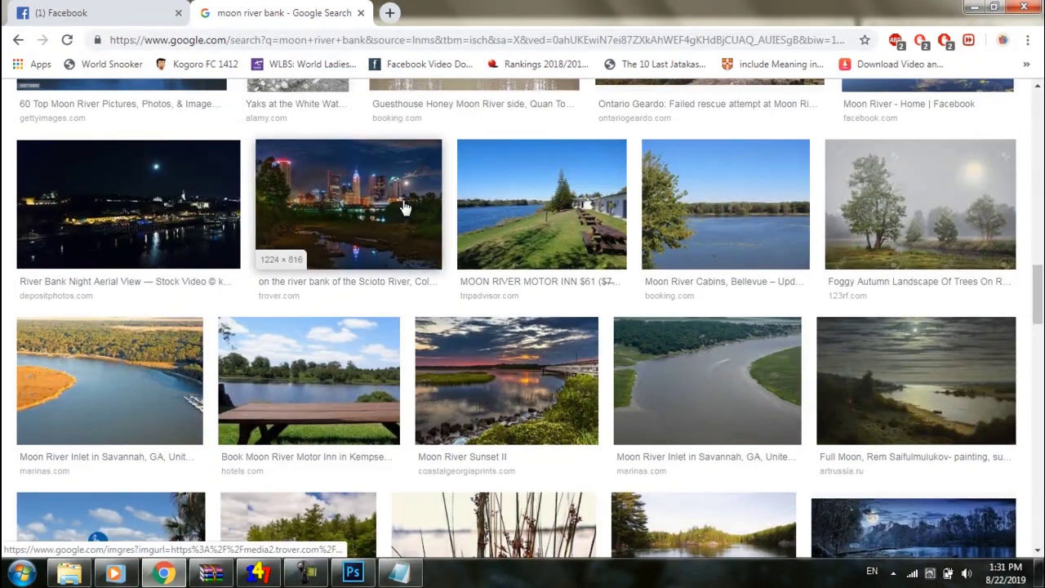
{"action": "left_click", "coordinate": [137, 208]}
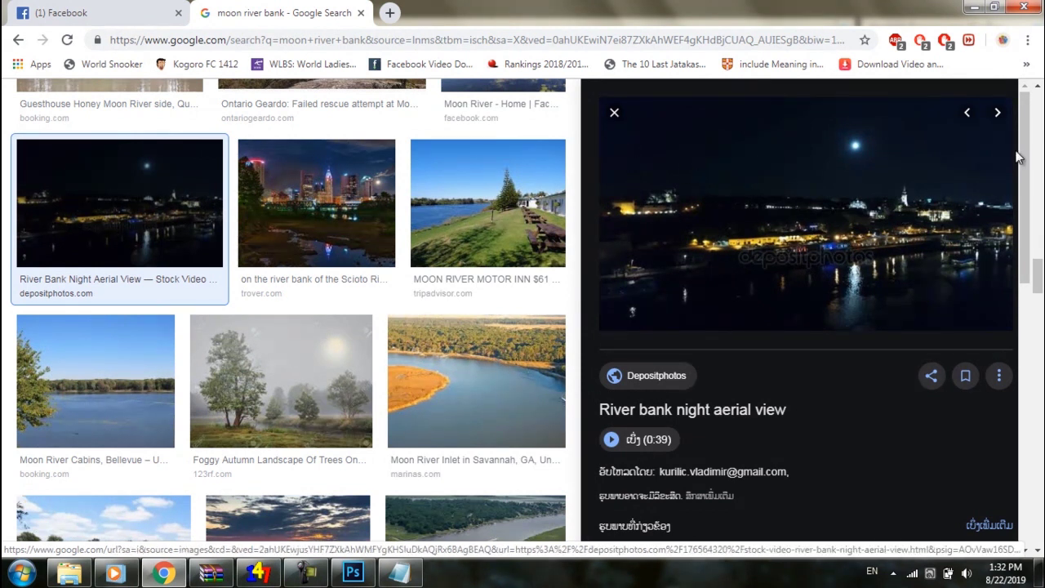
{"action": "mouse_move", "coordinate": [1018, 146]}
{"action": "left_mouse_down"}
{"action": "mouse_move", "coordinate": [1020, 377]}
{"action": "mouse_move", "coordinate": [1026, 152]}
{"action": "left_mouse_up"}
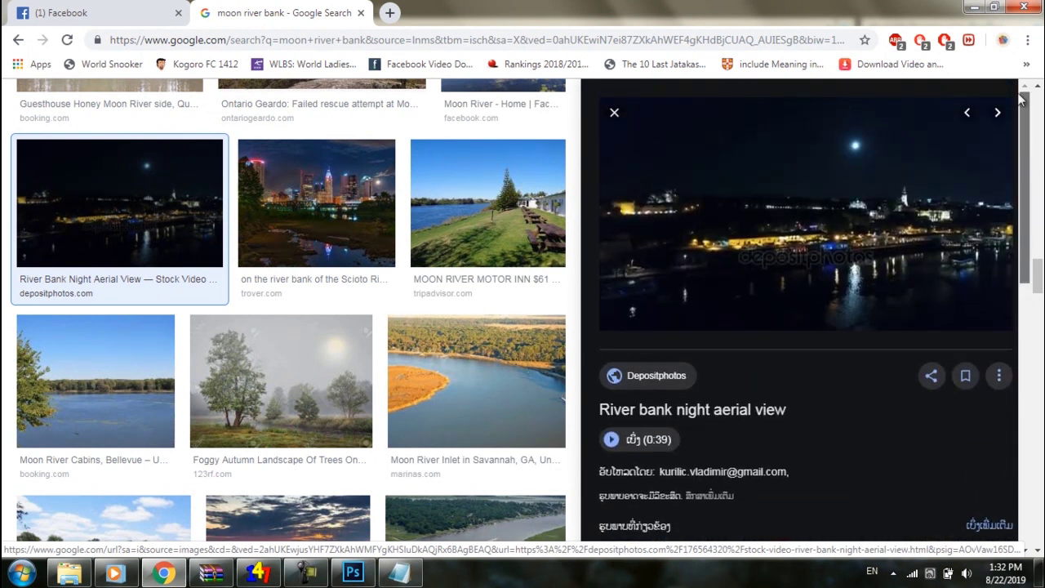
{"action": "left_click", "coordinate": [615, 113]}
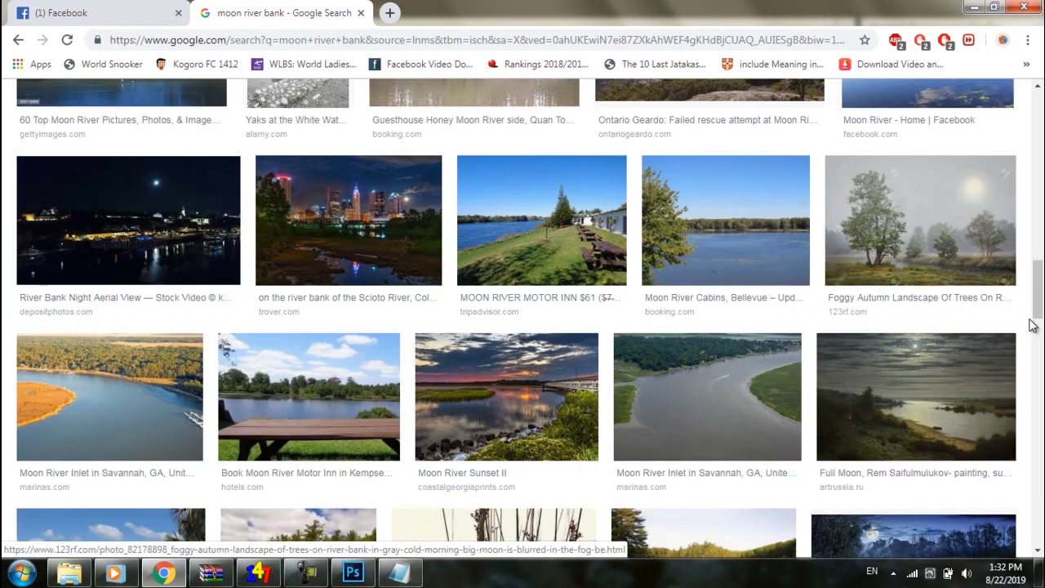
Return to the earlier image results and preview the redbubble.com "Moon River" night photo and its image options.
{"action": "left_click_drag", "start_coordinate": [1037, 290], "coordinate": [1036, 167]}
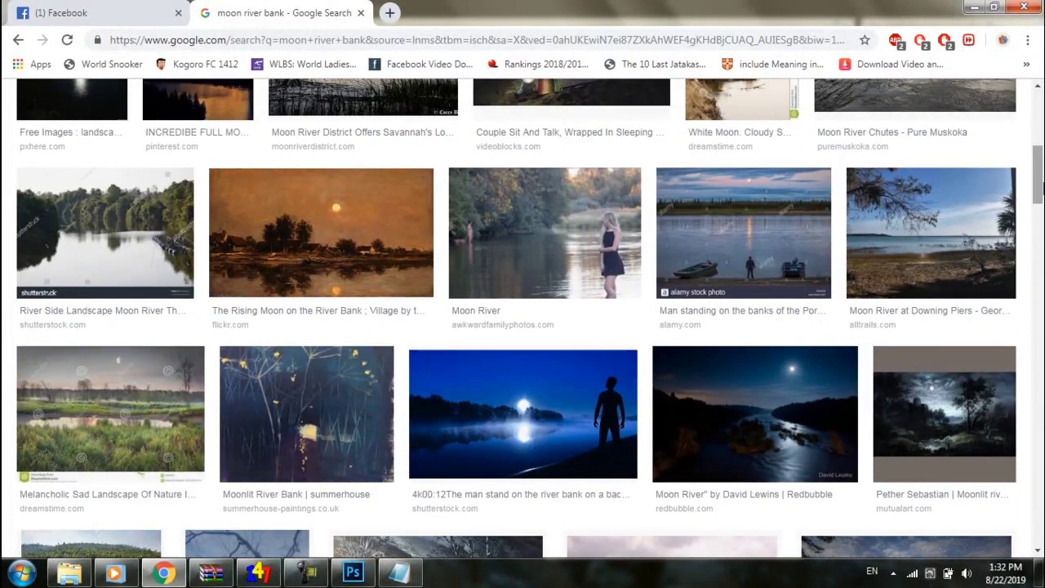
{"action": "left_click", "coordinate": [828, 408]}
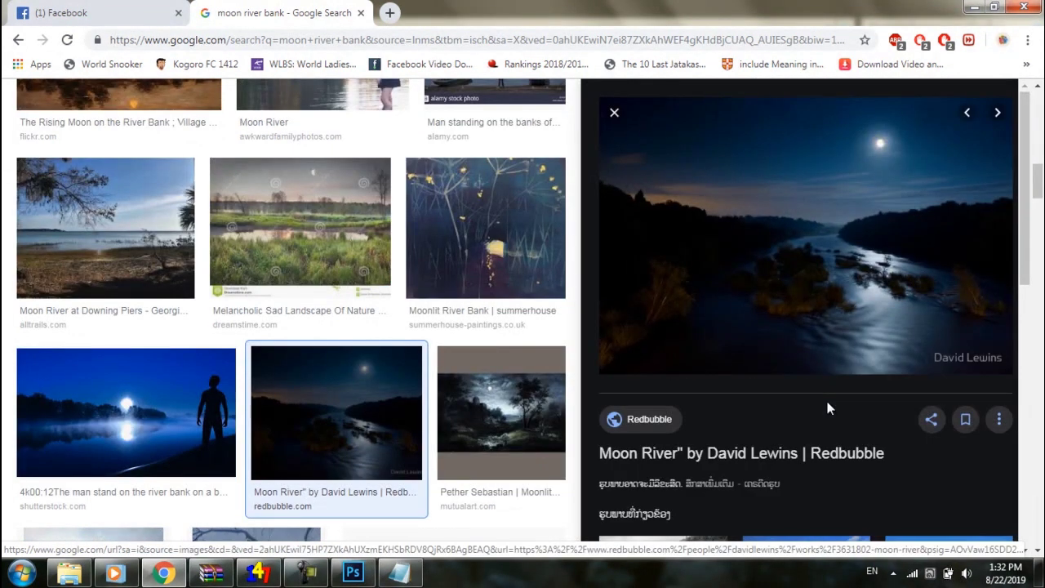
{"action": "right_click", "coordinate": [755, 216]}
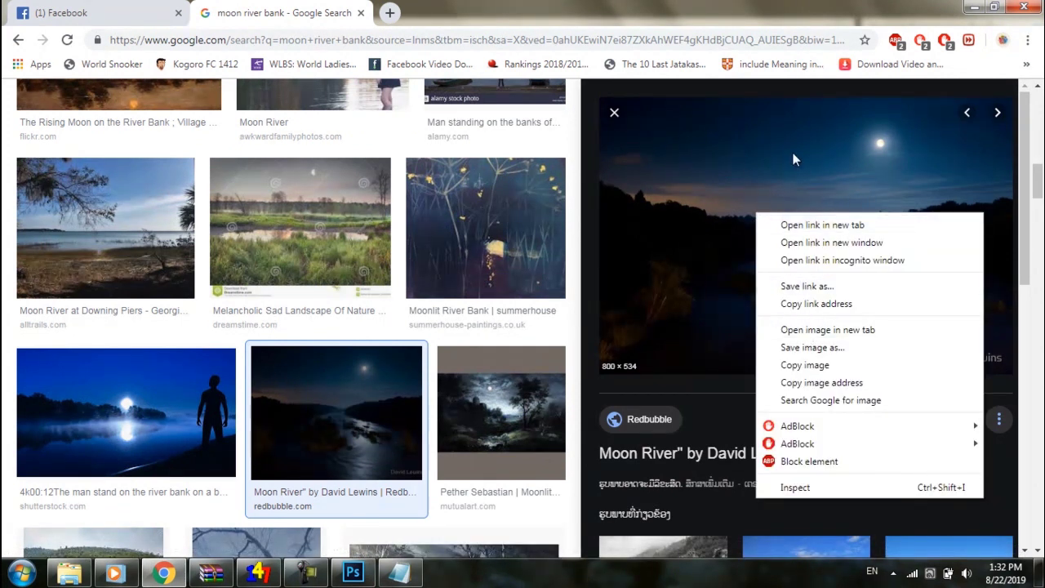
{"action": "right_click", "coordinate": [793, 154]}
{"action": "left_click", "coordinate": [741, 2]}
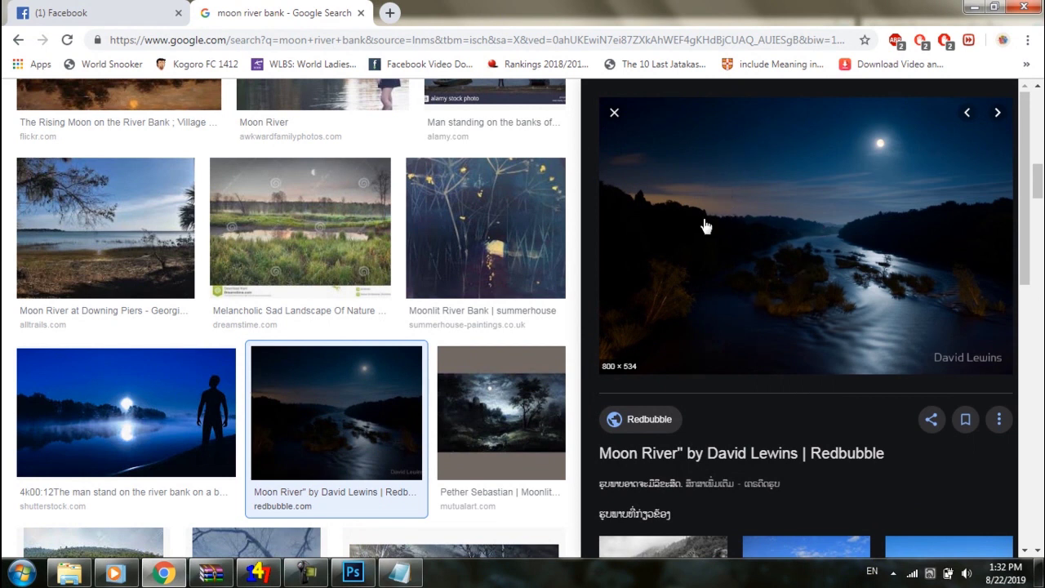
Copy the previewed redbubble.com moonlit river photo, switch to Photoshop, and paste it into the poem document.
{"action": "right_click", "coordinate": [706, 226]}
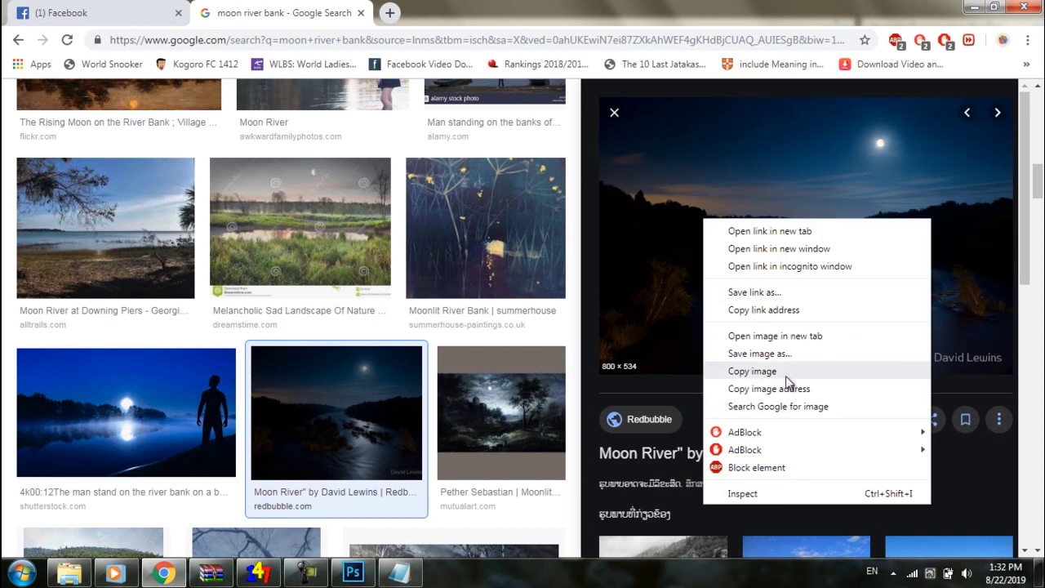
{"action": "left_click", "coordinate": [734, 373]}
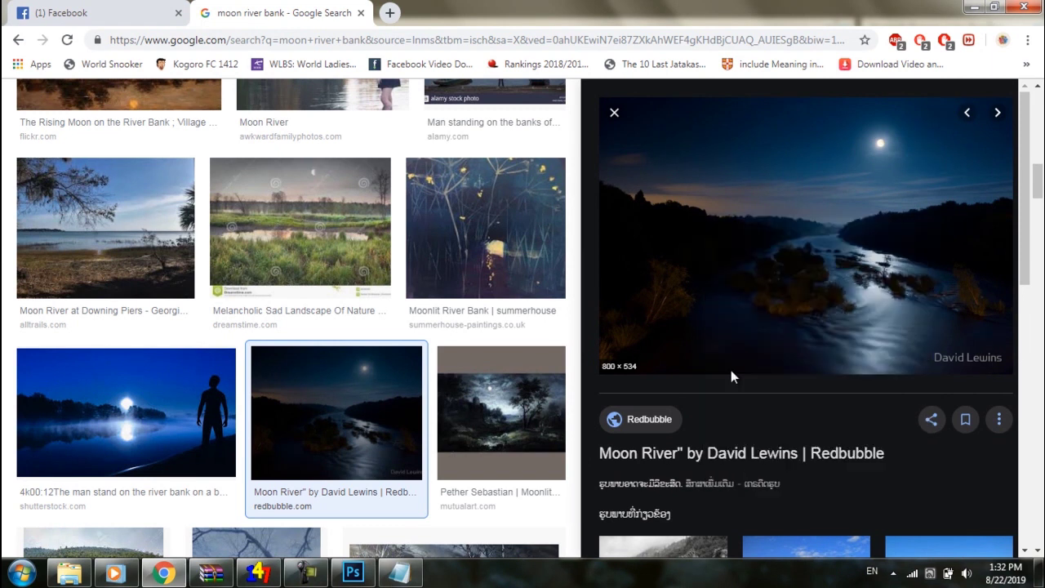
{"action": "left_click", "coordinate": [368, 573]}
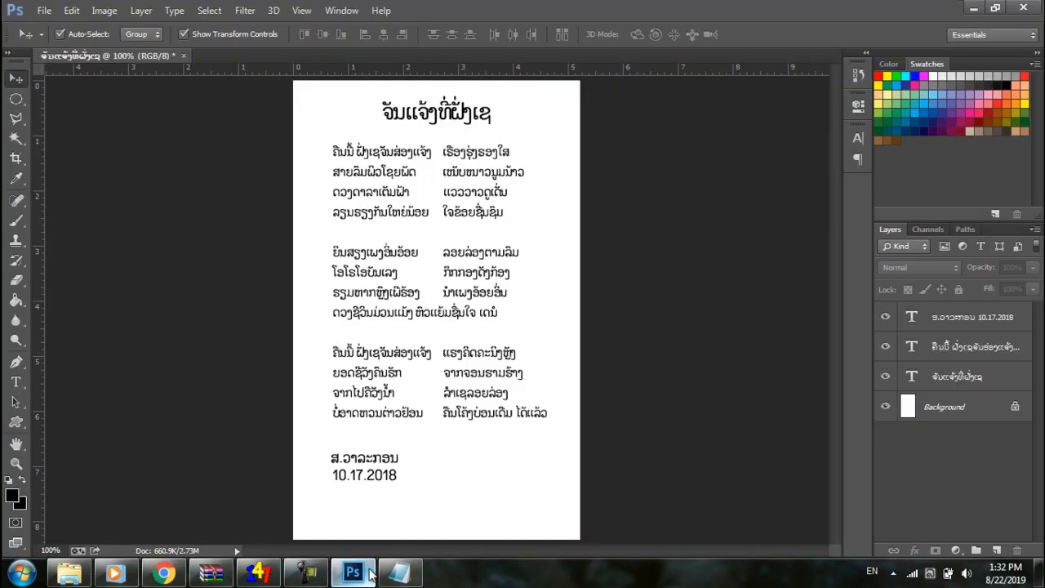
{"action": "right_click", "coordinate": [494, 490]}
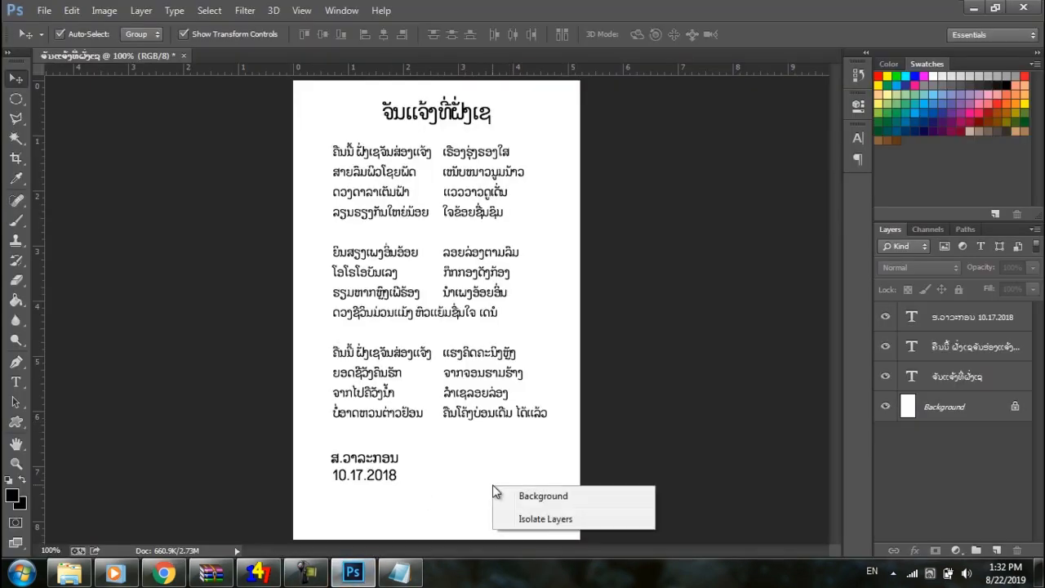
{"action": "left_click", "coordinate": [611, 415]}
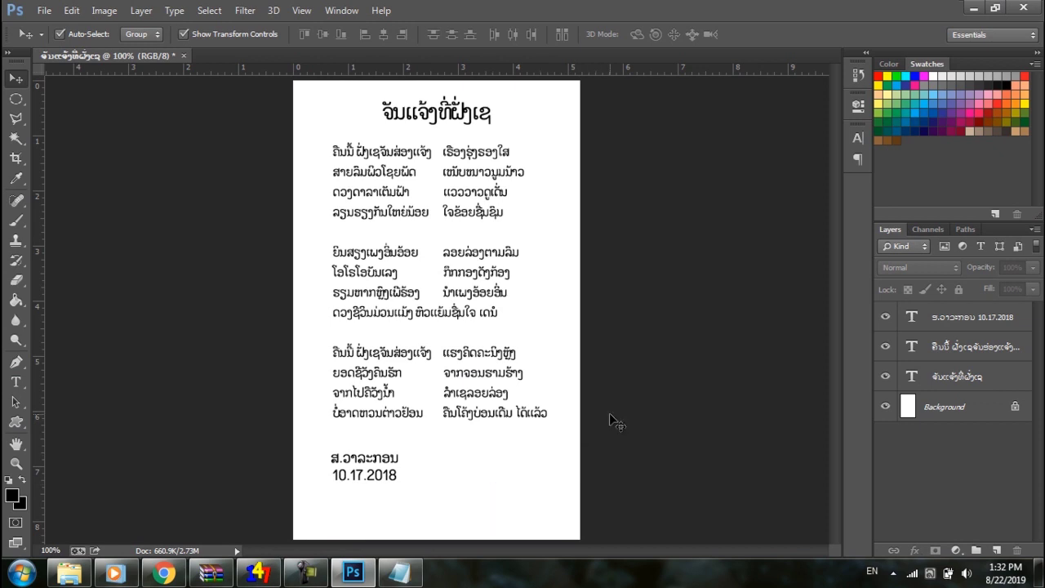
{"action": "key", "text": "ctrl+v"}
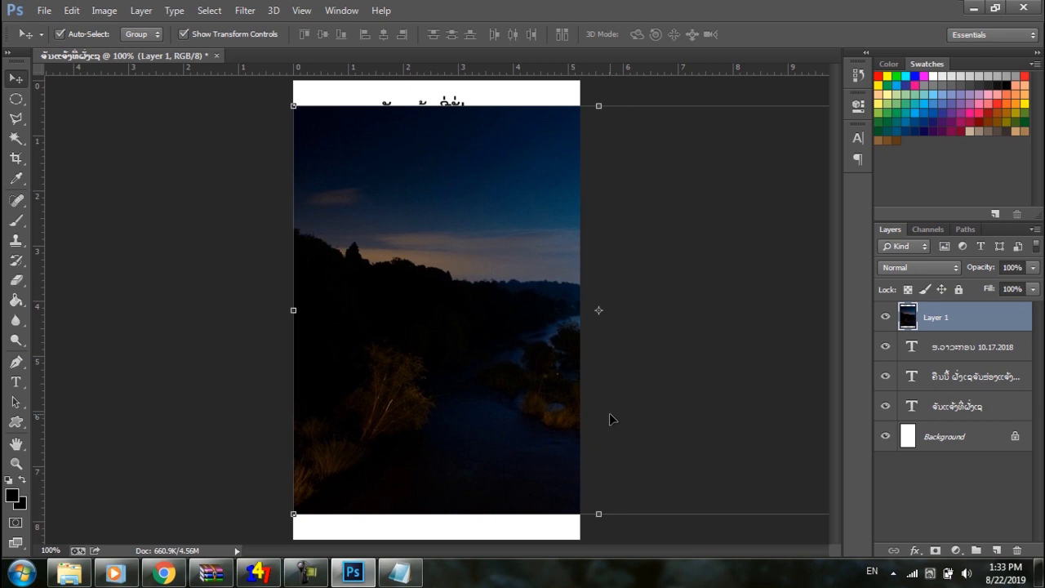
Scale the pasted river photo proportionally to about 46% and move it to the bottom of the page, just below the last stanza.
{"action": "key", "text": "ctrl+minus"}
{"action": "key", "text": "ctrl+minus"}
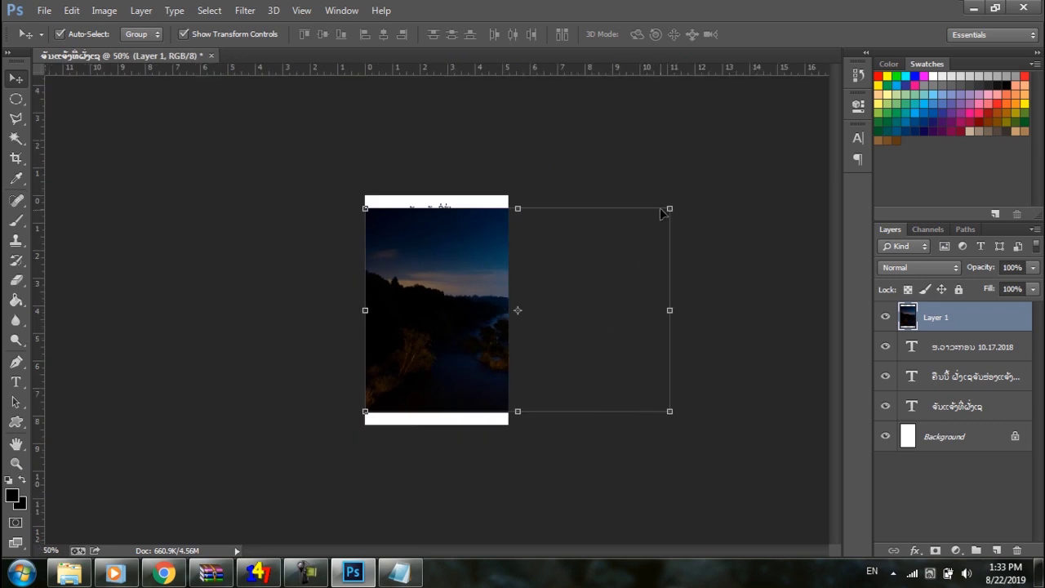
{"action": "left_click_drag", "start_coordinate": [669, 208], "coordinate": [485, 293]}
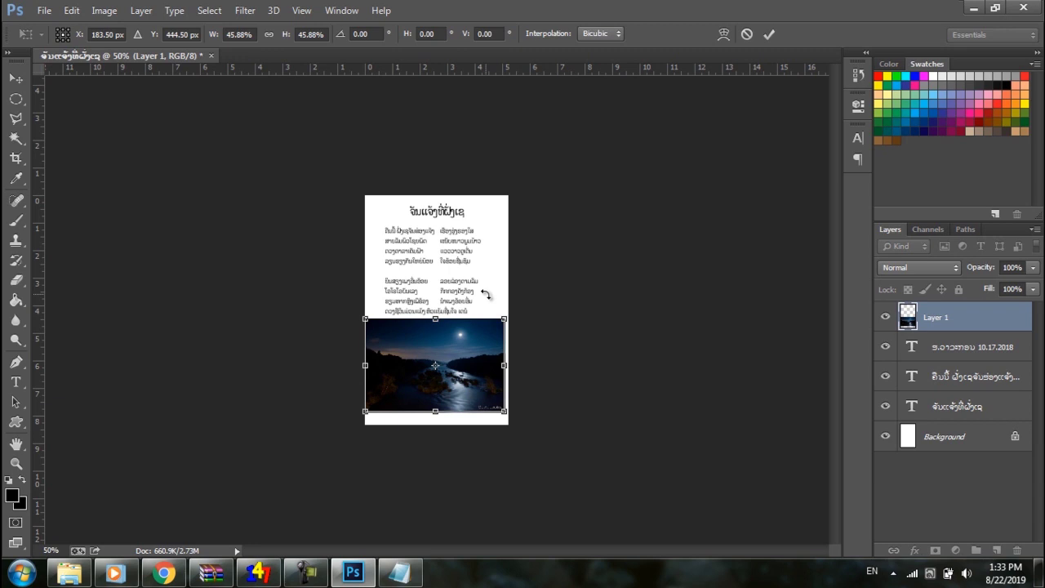
{"action": "key", "text": "ctrl+plus"}
{"action": "key", "text": "ctrl+plus"}
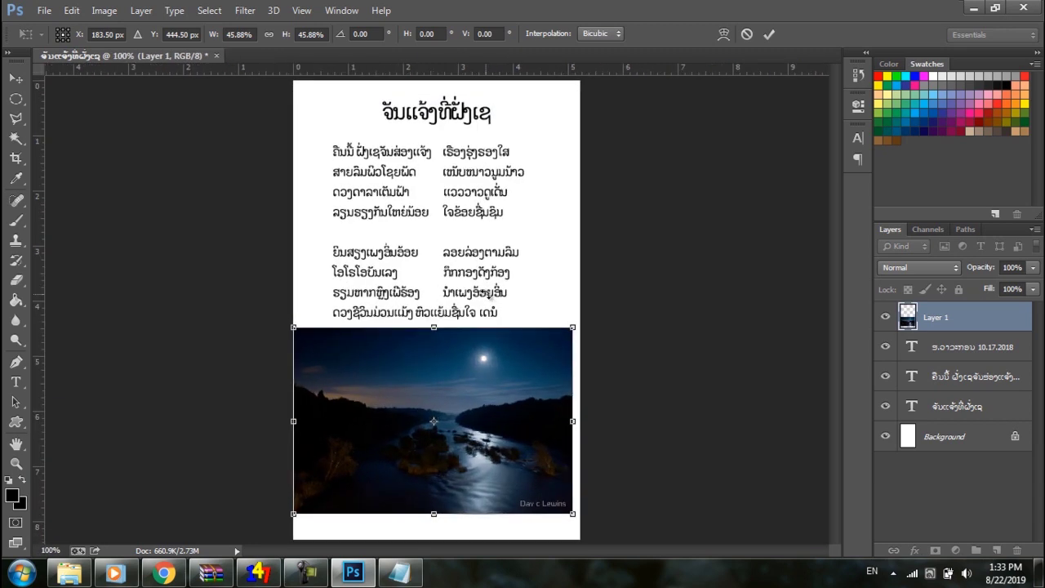
{"action": "left_click_drag", "start_coordinate": [512, 349], "coordinate": [515, 447]}
{"action": "key", "text": "Return"}
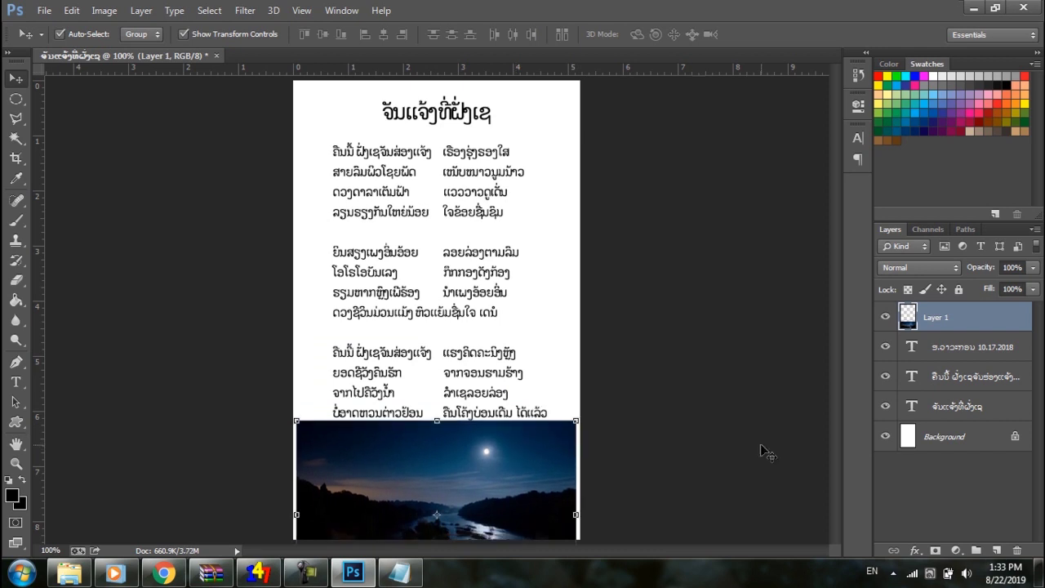
Reorder the river photo layer so it sits beneath all three text layers and directly above the Background.
{"action": "left_click", "coordinate": [650, 382]}
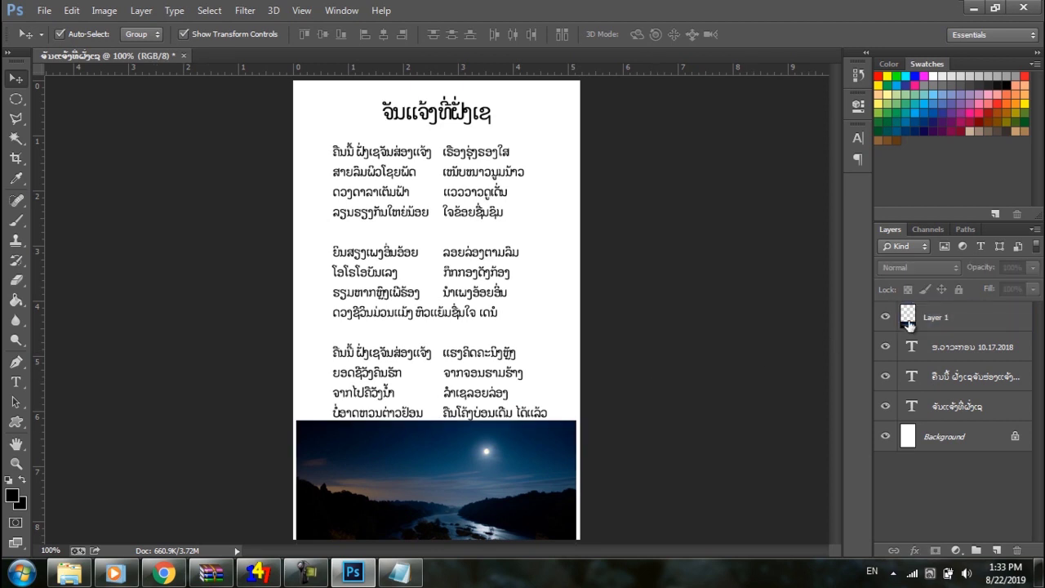
{"action": "left_click", "coordinate": [908, 324]}
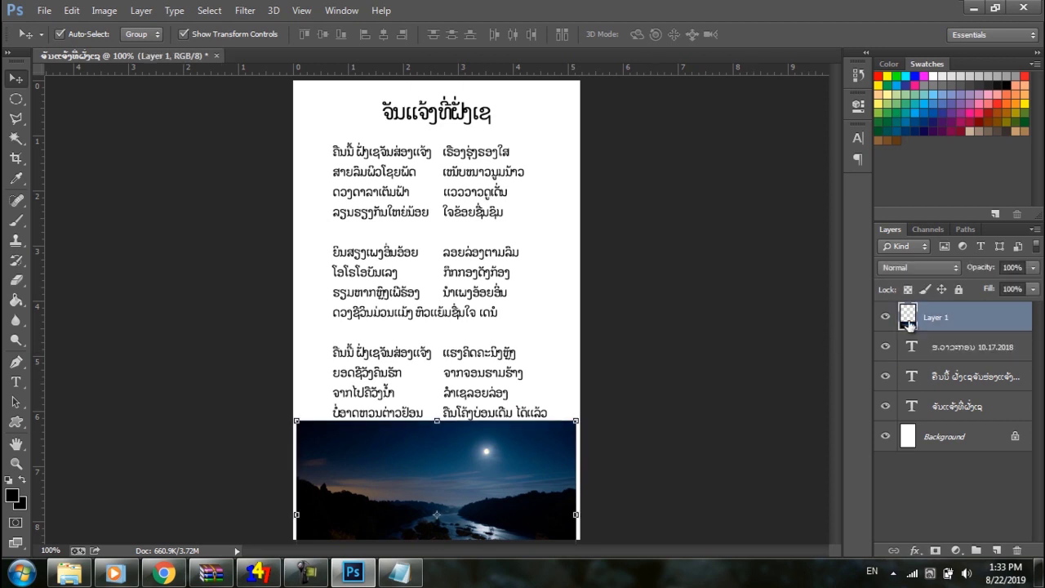
{"action": "left_click_drag", "start_coordinate": [938, 318], "coordinate": [947, 417]}
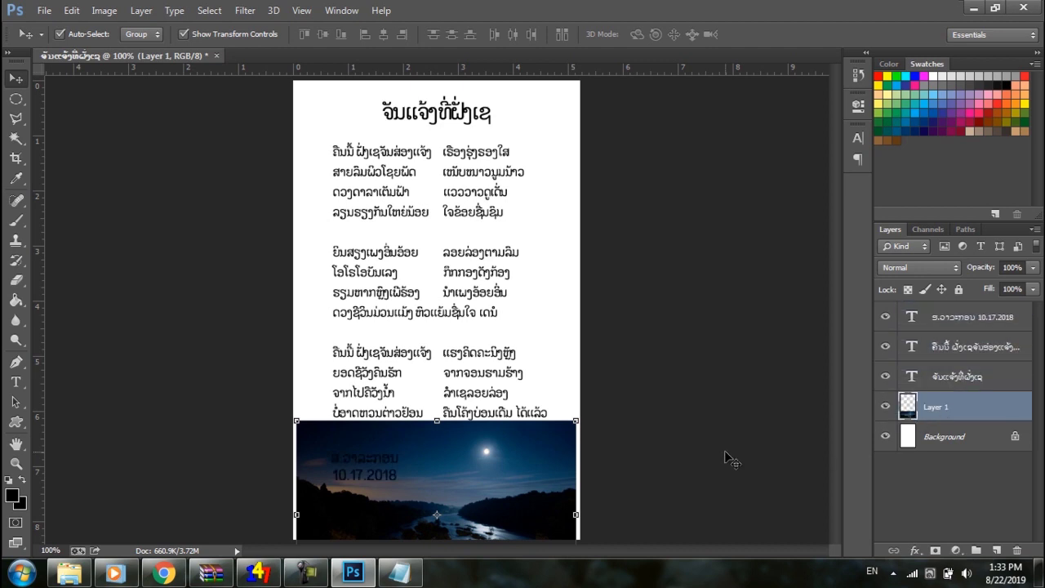
{"action": "left_click", "coordinate": [793, 344]}
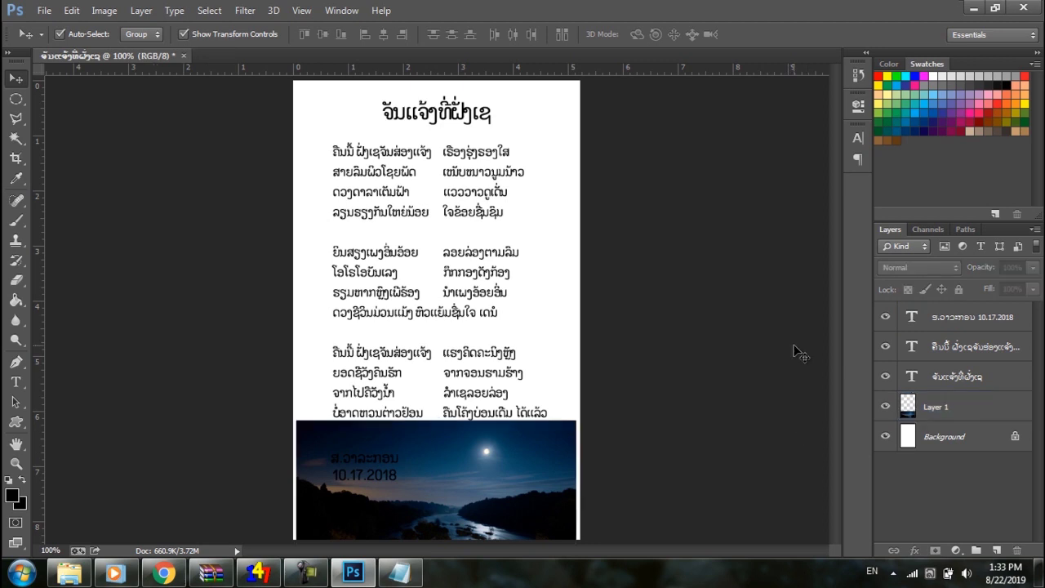
Enlarge the river photo to about 104.6% so it spans the full page width, and shift it slightly lower.
{"action": "left_click", "coordinate": [563, 465]}
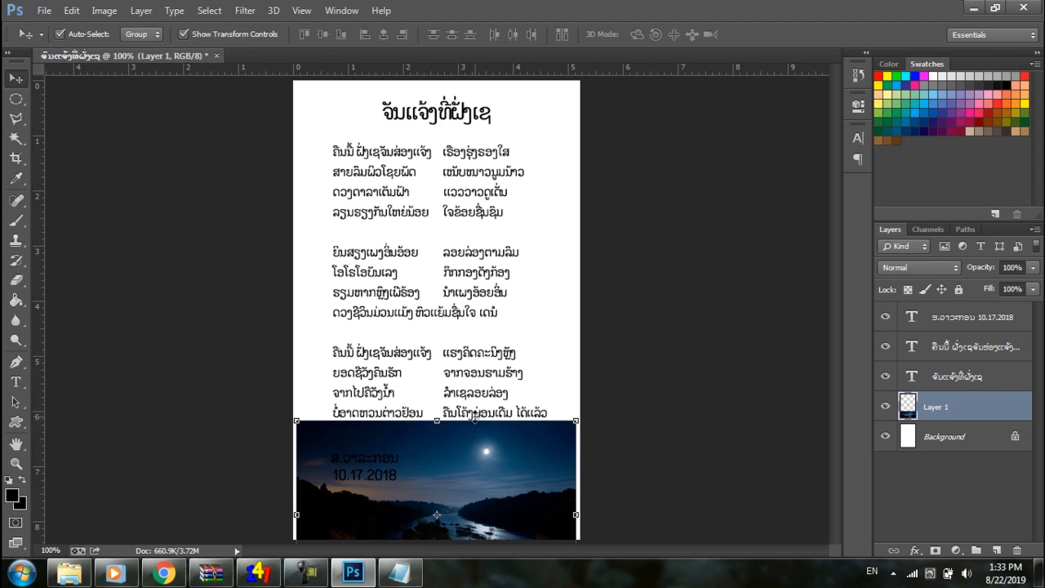
{"action": "left_click_drag", "start_coordinate": [575, 420], "coordinate": [553, 455]}
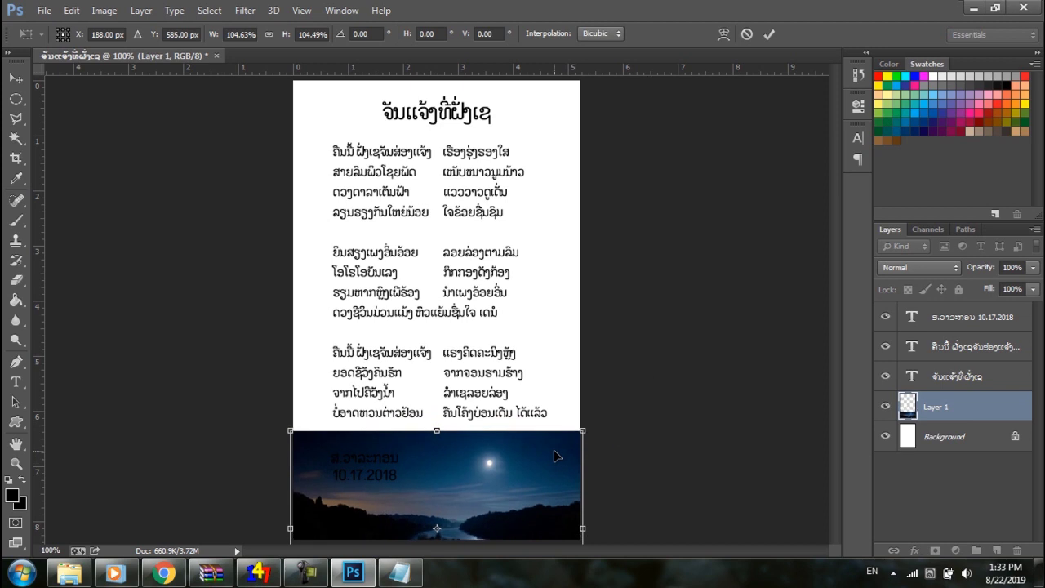
{"action": "key", "text": "Return"}
{"action": "left_click", "coordinate": [684, 371]}
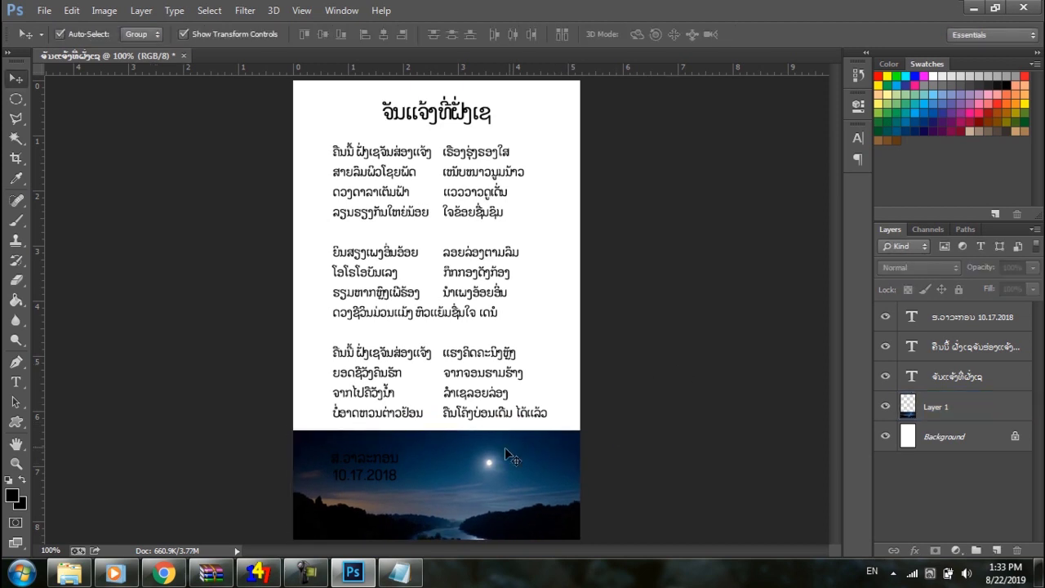
Soften the river photo's upper edge using the Eraser with a soft round 70 px brush at 0% hardness.
{"action": "left_click", "coordinate": [935, 407]}
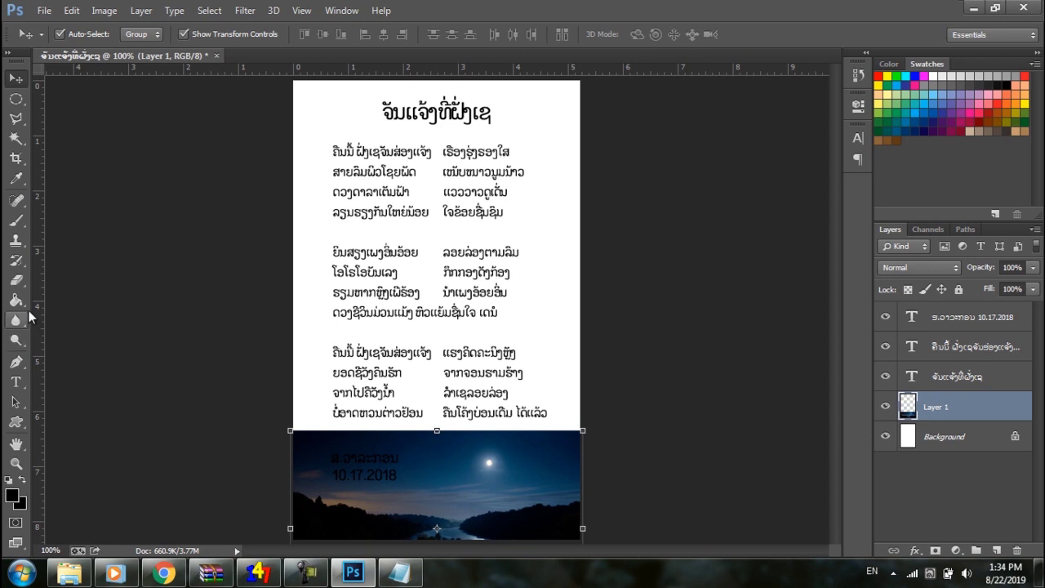
{"action": "left_click", "coordinate": [18, 281]}
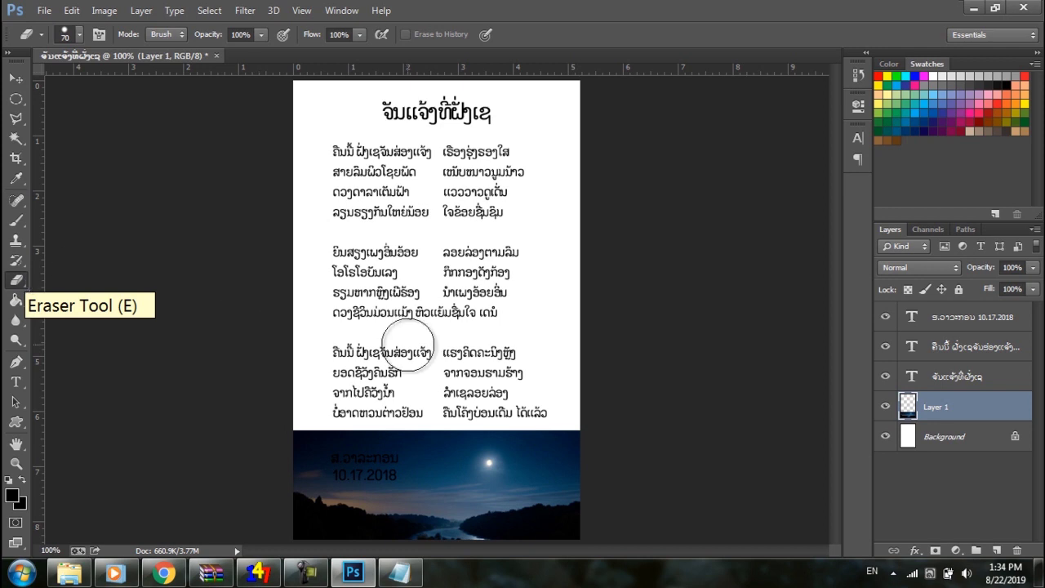
{"action": "right_click", "coordinate": [407, 343]}
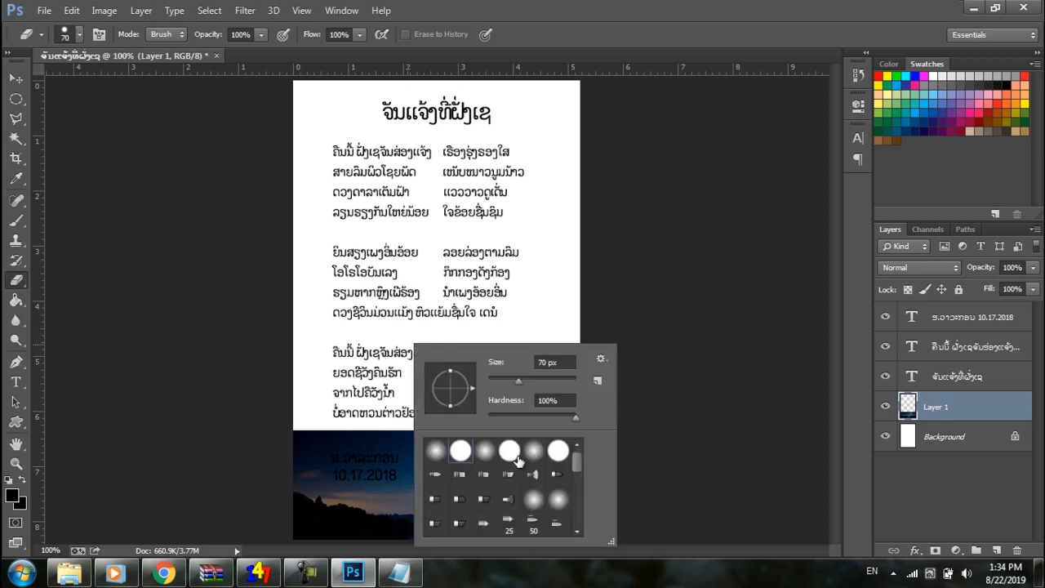
{"action": "left_click", "coordinate": [485, 450]}
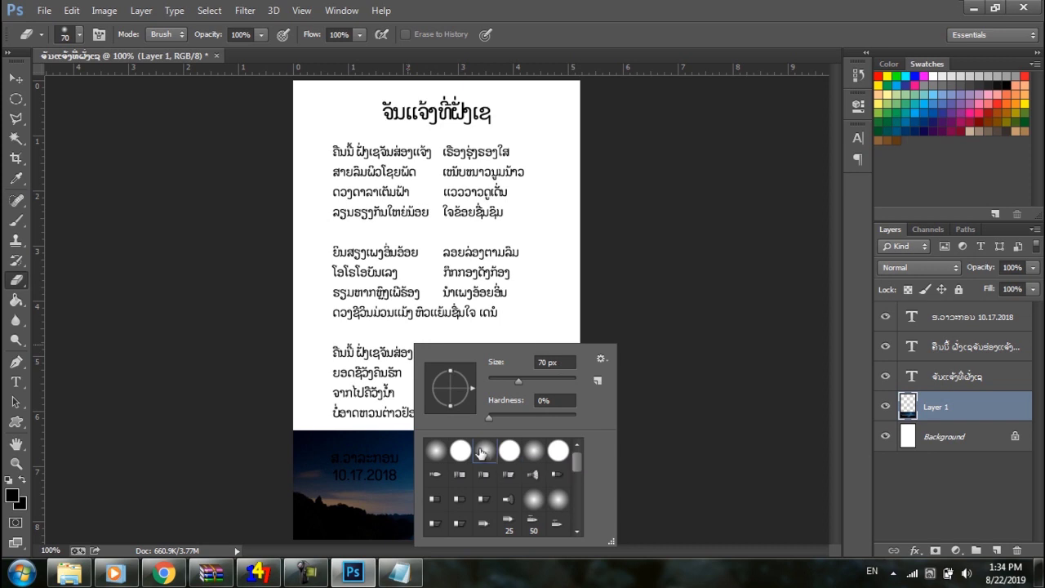
{"action": "left_click", "coordinate": [698, 235]}
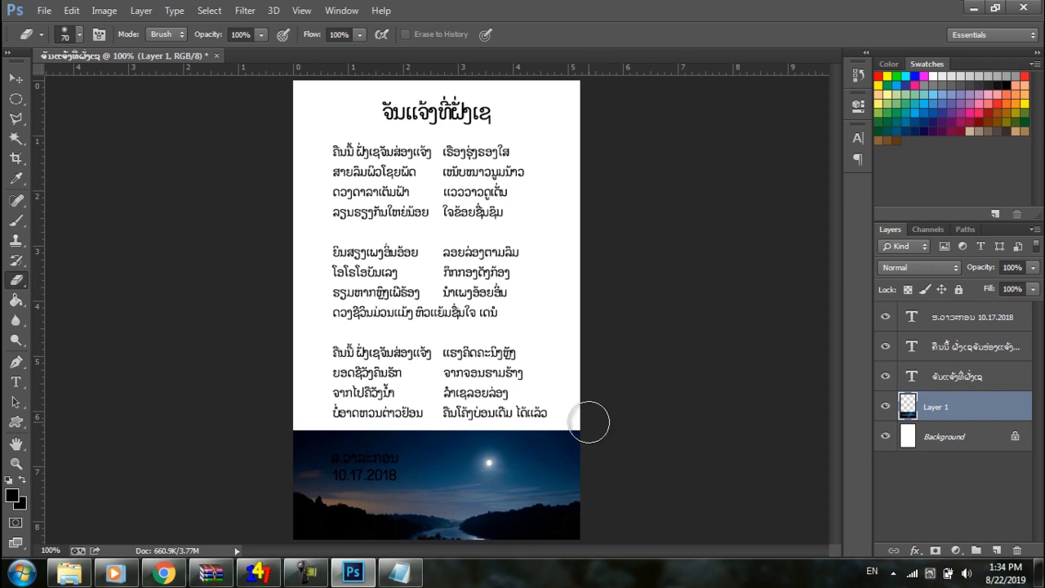
{"action": "left_click_drag", "start_coordinate": [560, 420], "coordinate": [261, 434]}
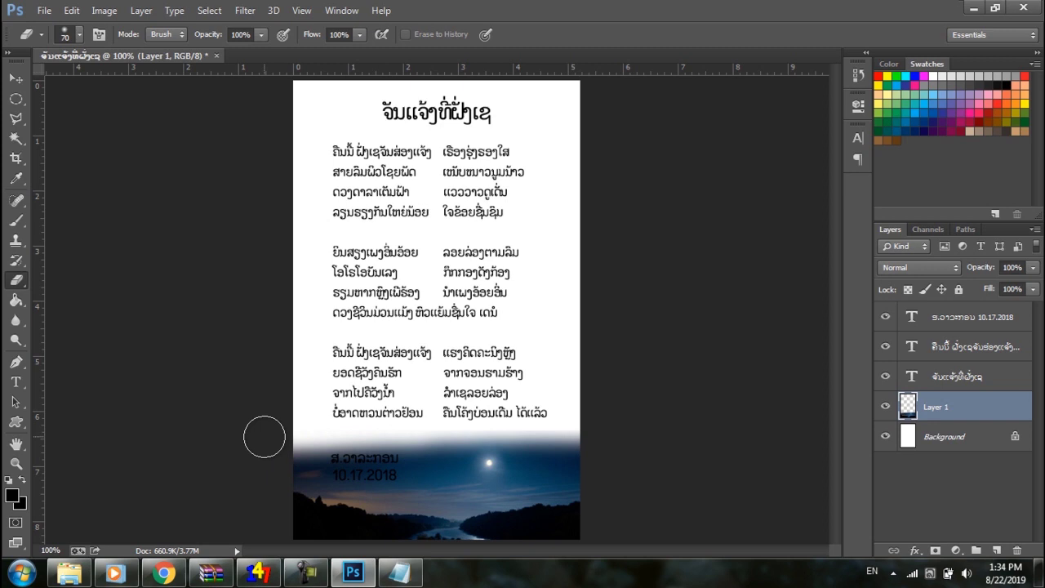
Add a new layer above the Background and fill it with dark blue 083554 sampled from the photo's night sky.
{"action": "left_click", "coordinate": [926, 447]}
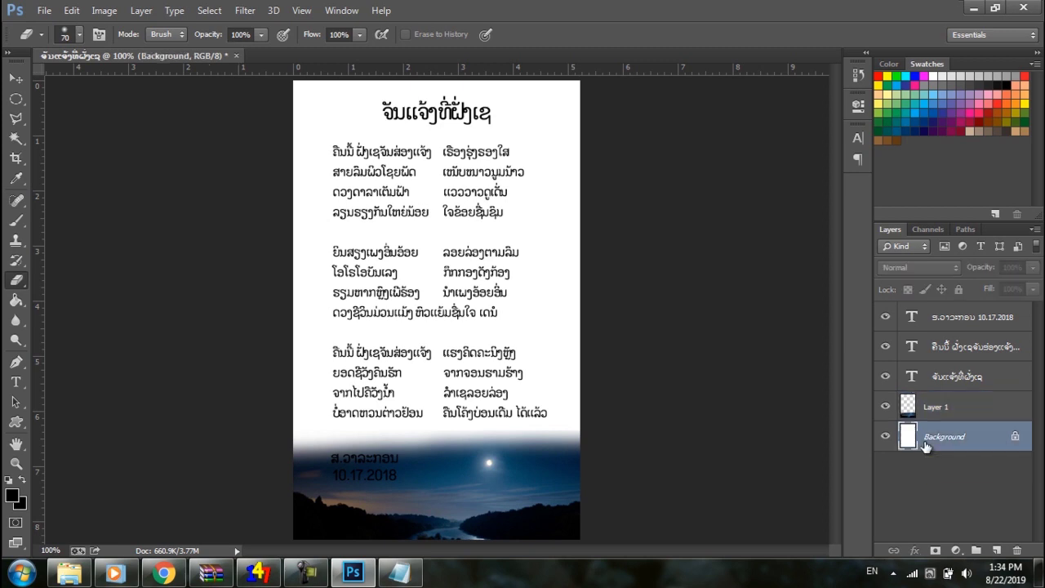
{"action": "left_click", "coordinate": [995, 552]}
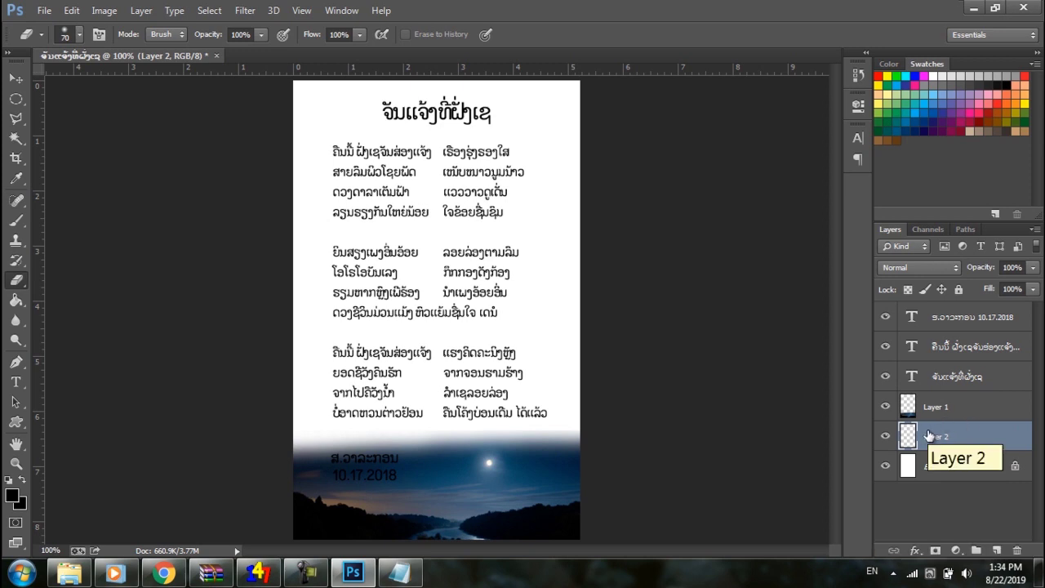
{"action": "left_click", "coordinate": [17, 301]}
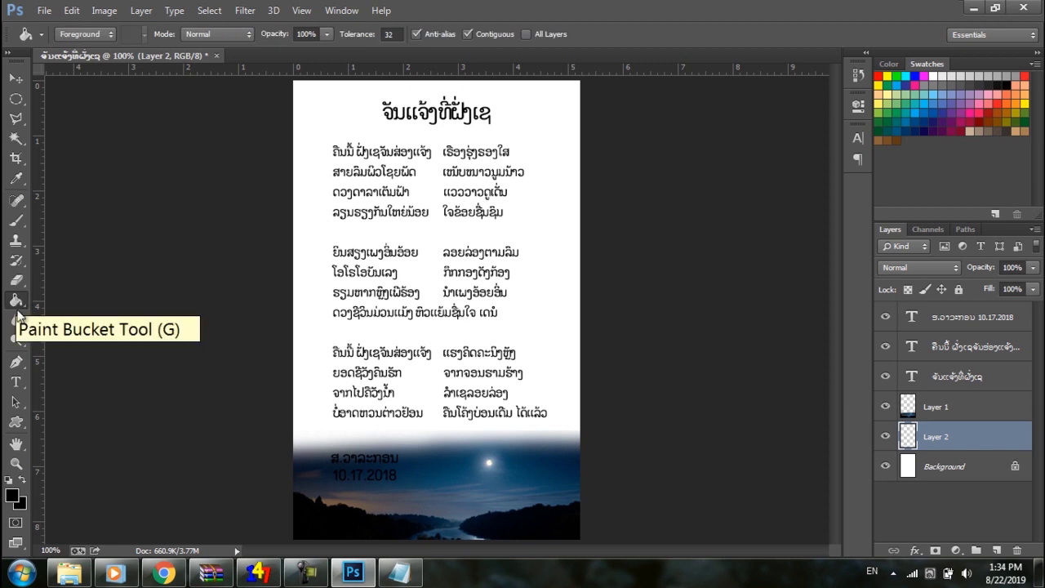
{"action": "left_click", "coordinate": [12, 494]}
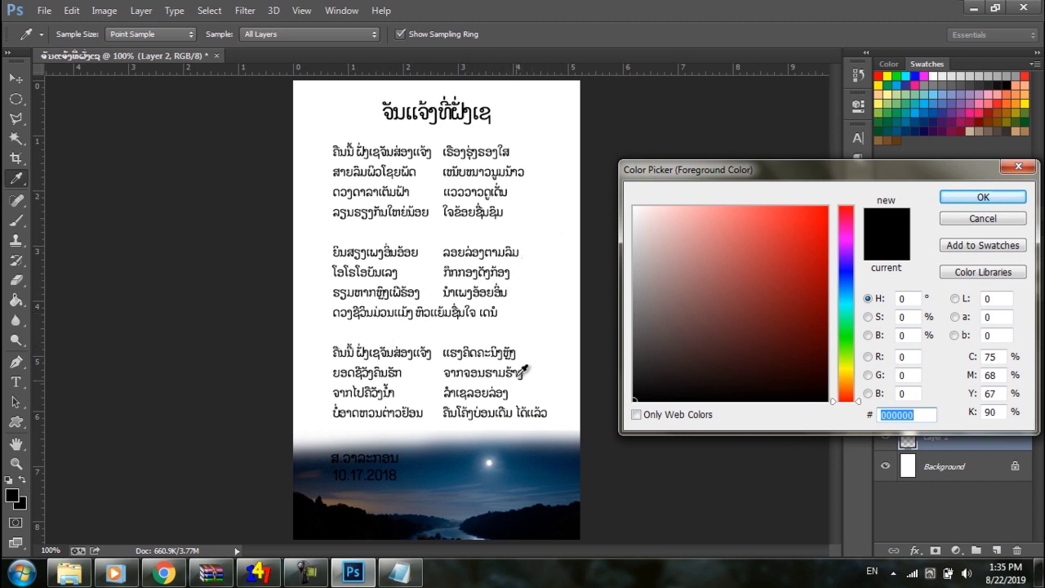
{"action": "left_click", "coordinate": [528, 455]}
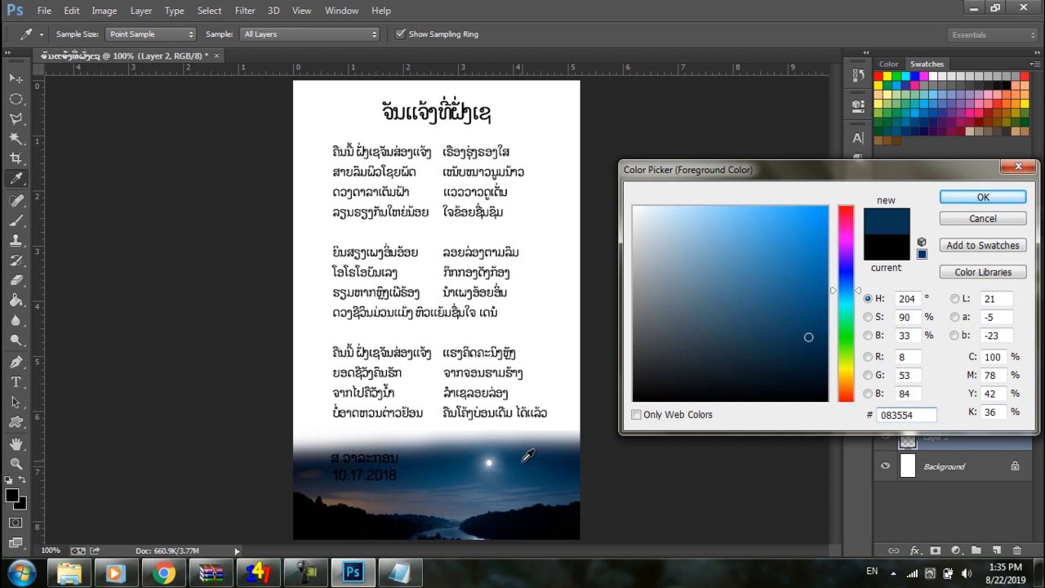
{"action": "left_click", "coordinate": [976, 198]}
{"action": "key", "text": "g"}
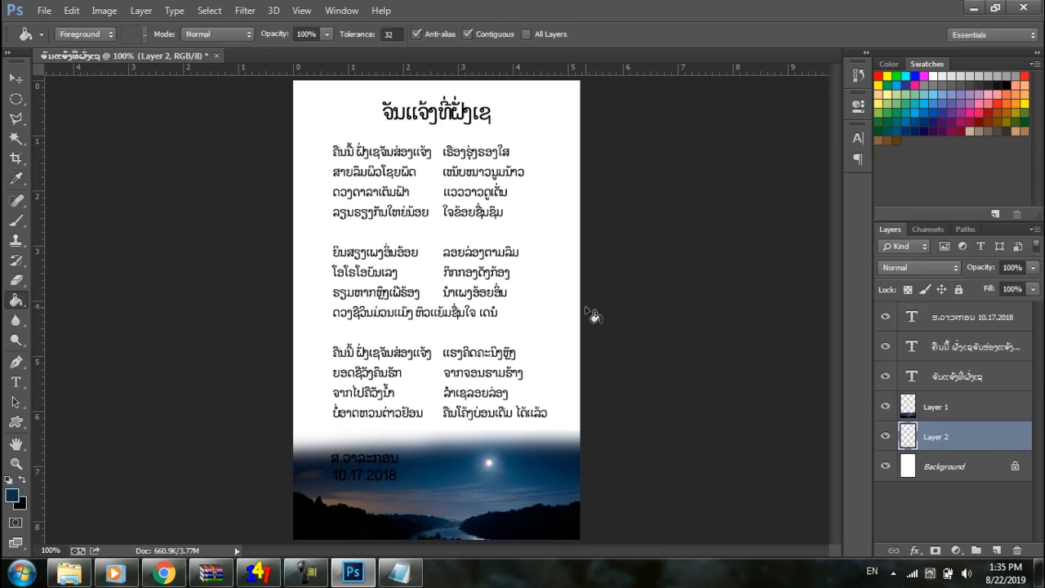
{"action": "left_click", "coordinate": [534, 276]}
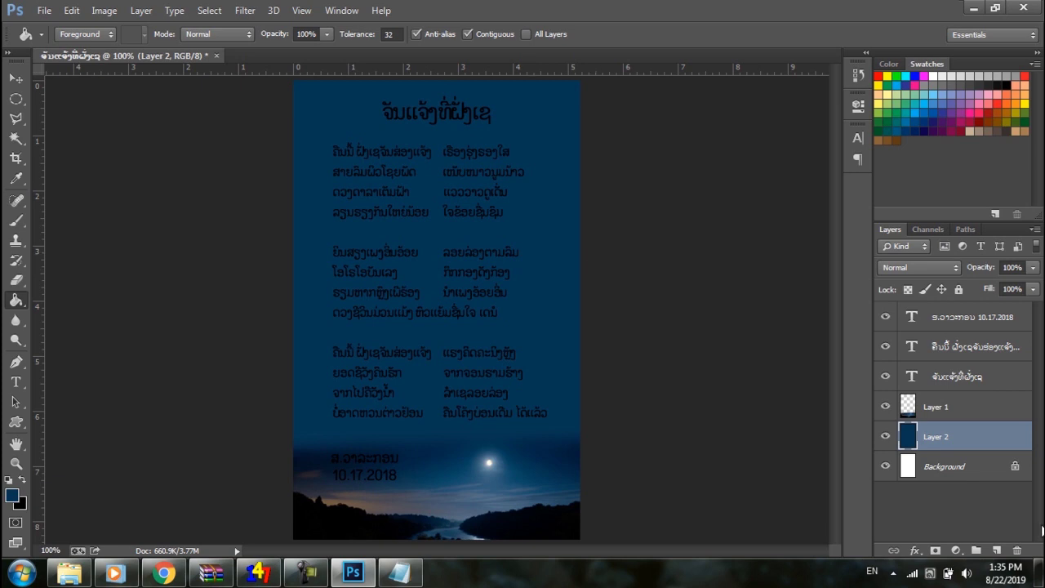
Lower the opacity of the dark blue fill layer to 31%.
{"action": "left_click_drag", "start_coordinate": [988, 275], "coordinate": [963, 273]}
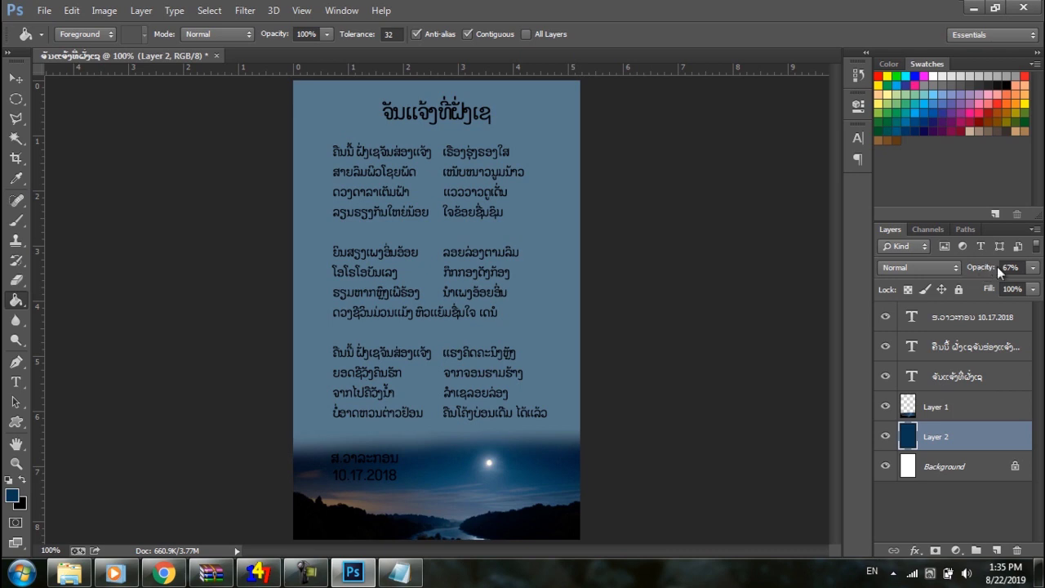
{"action": "mouse_move", "coordinate": [986, 275]}
{"action": "left_mouse_down"}
{"action": "mouse_move", "coordinate": [976, 278]}
{"action": "mouse_move", "coordinate": [981, 269]}
{"action": "left_mouse_up"}
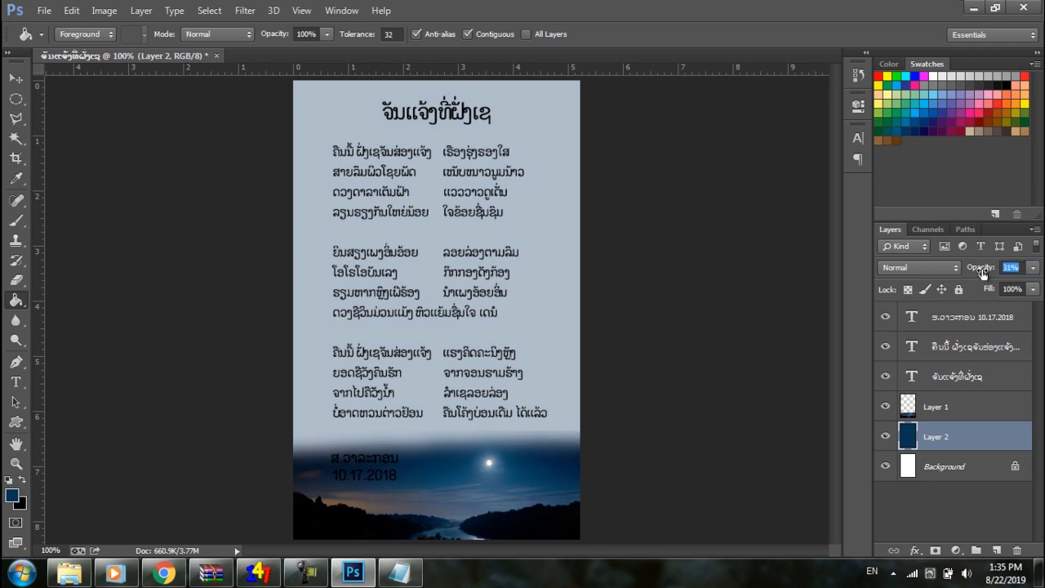
{"action": "left_click", "coordinate": [1012, 267]}
Move the author and date text a few pixels down over the river photo.
{"action": "left_click", "coordinate": [26, 75]}
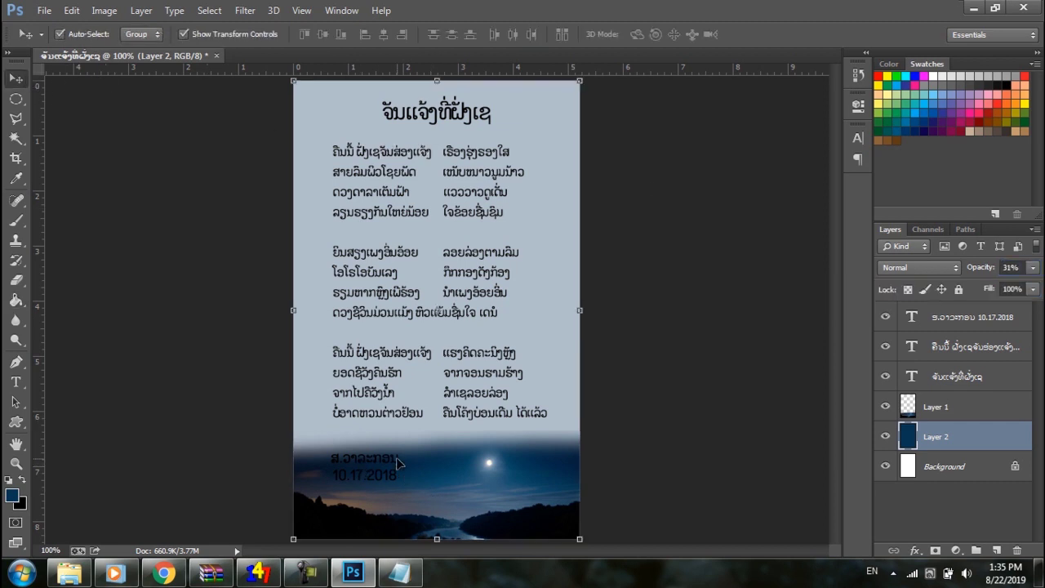
{"action": "left_click", "coordinate": [645, 463]}
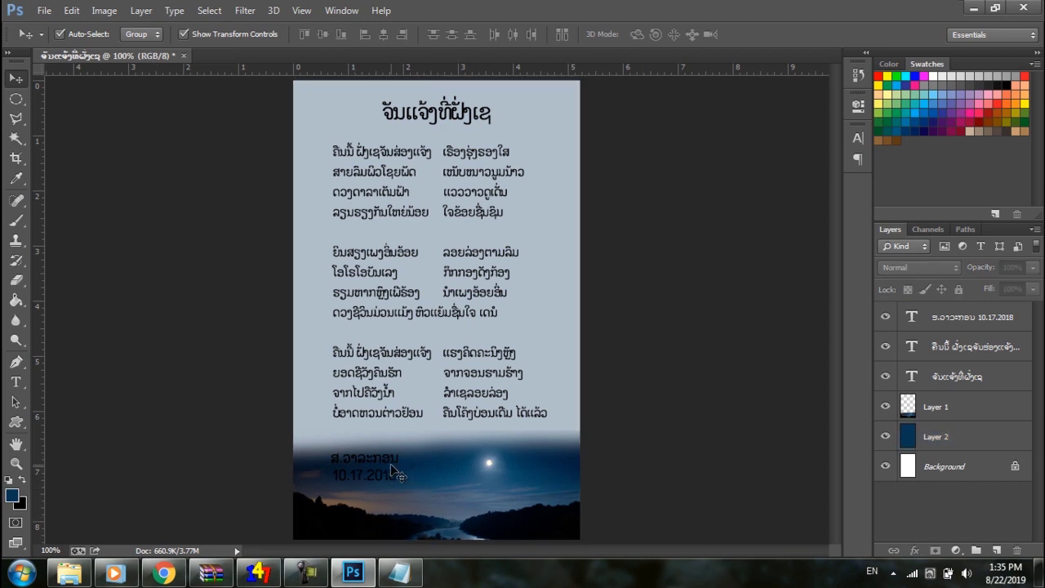
{"action": "left_click", "coordinate": [392, 469]}
{"action": "left_click_drag", "start_coordinate": [396, 472], "coordinate": [395, 478]}
{"action": "left_click", "coordinate": [619, 461]}
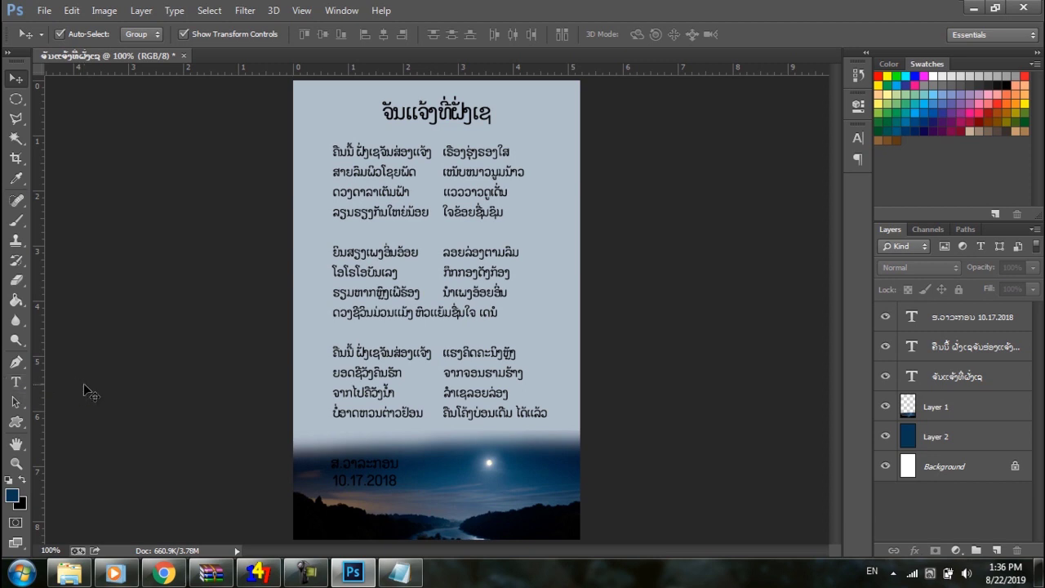
Change the colour of the author and date text over the river photo to white ffffff.
{"action": "left_click", "coordinate": [383, 475]}
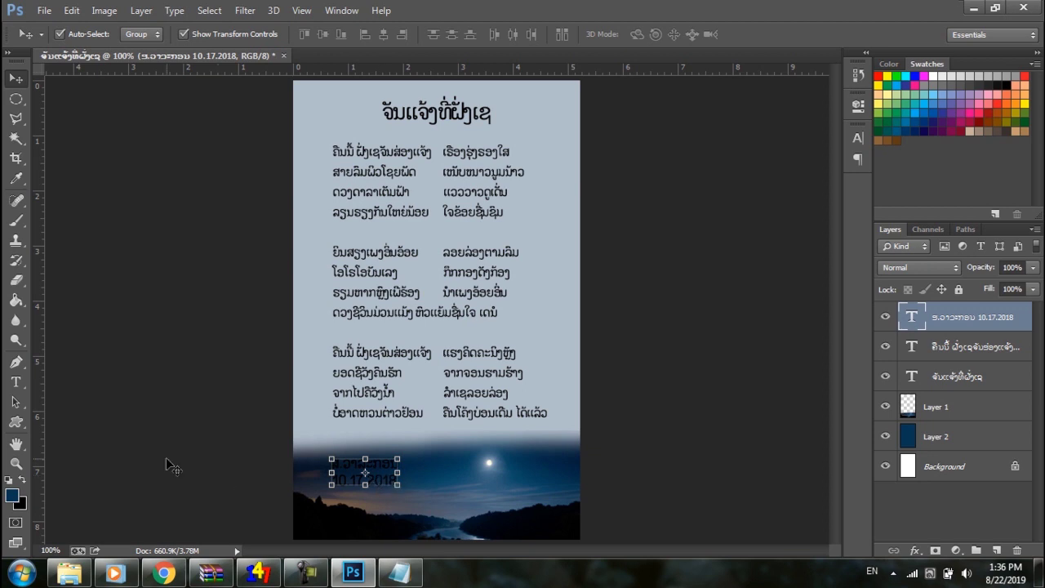
{"action": "left_click", "coordinate": [16, 382]}
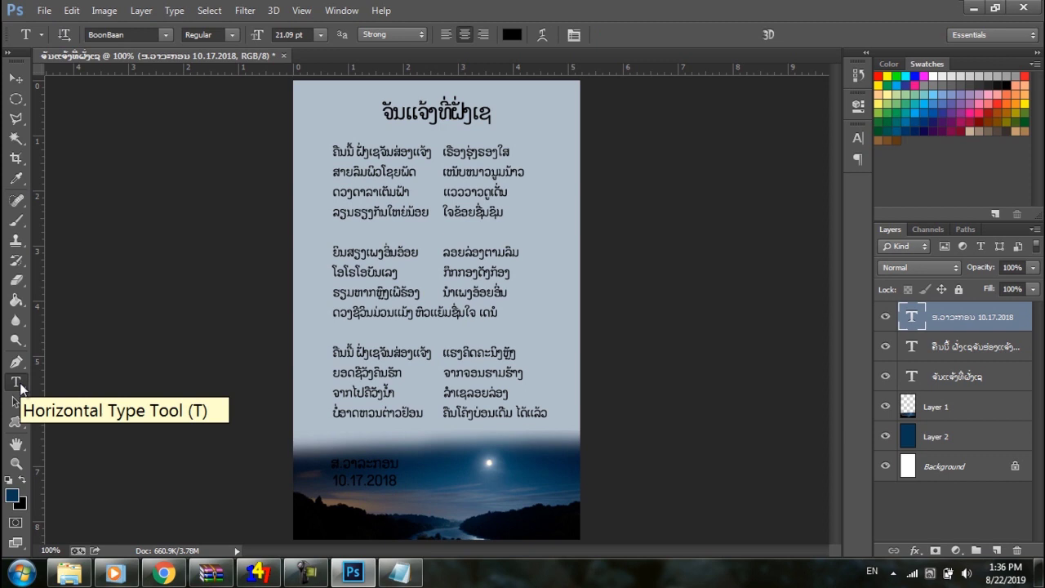
{"action": "left_click", "coordinate": [364, 473]}
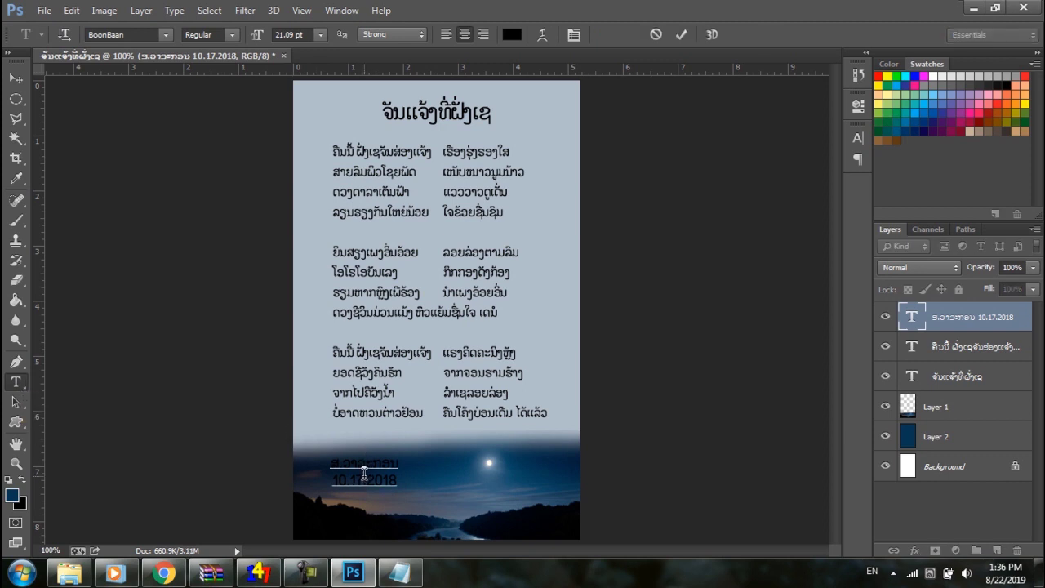
{"action": "key", "text": "ctrl+a"}
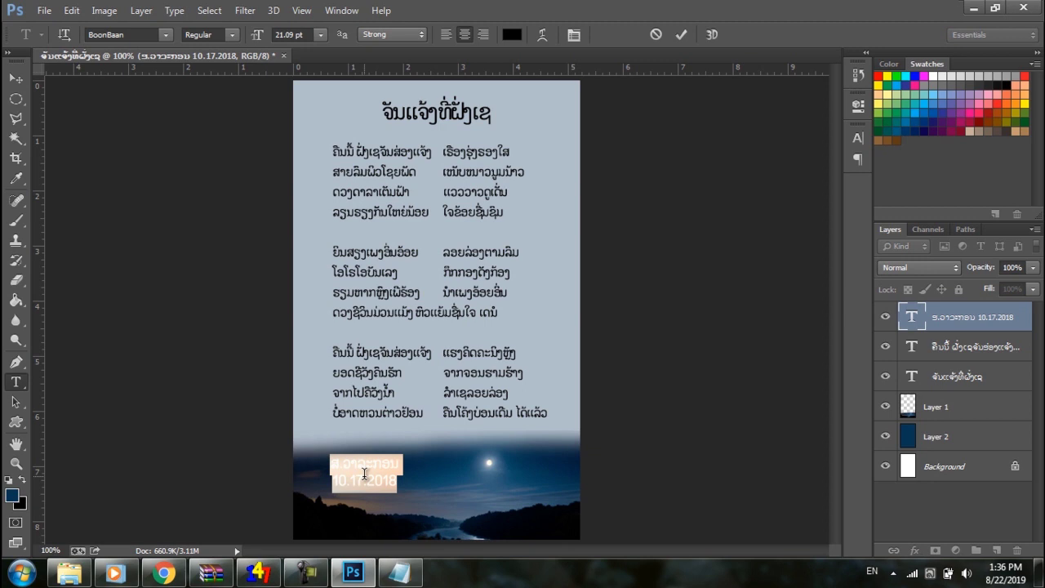
{"action": "left_click", "coordinate": [513, 35]}
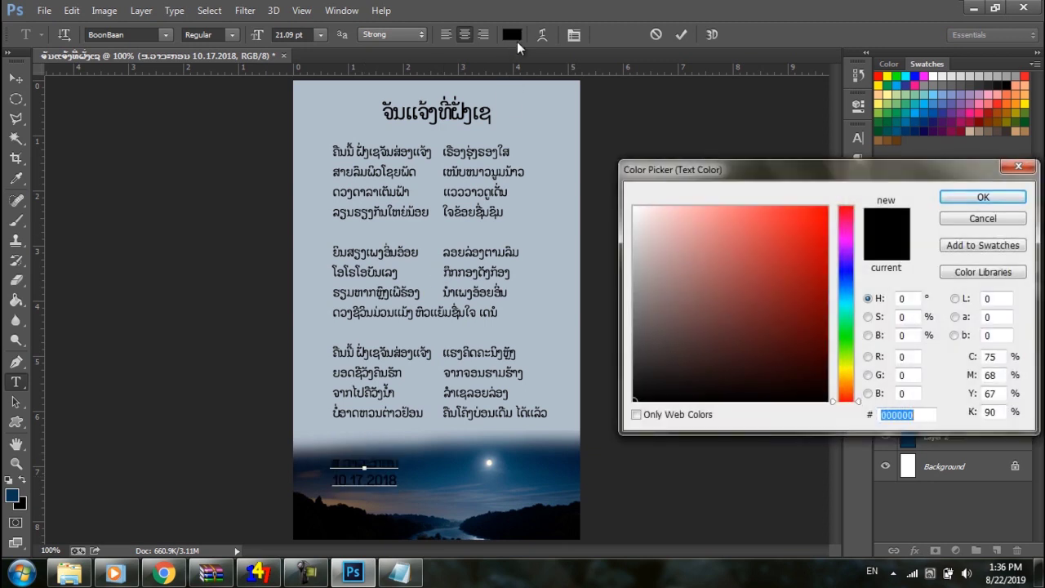
{"action": "left_click_drag", "start_coordinate": [641, 224], "coordinate": [614, 150]}
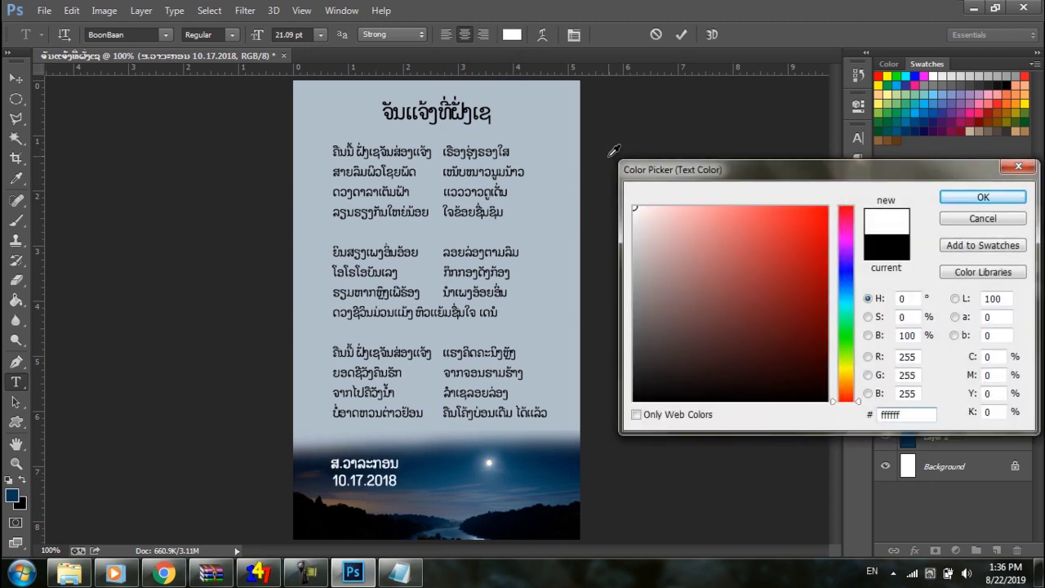
{"action": "left_click", "coordinate": [956, 201]}
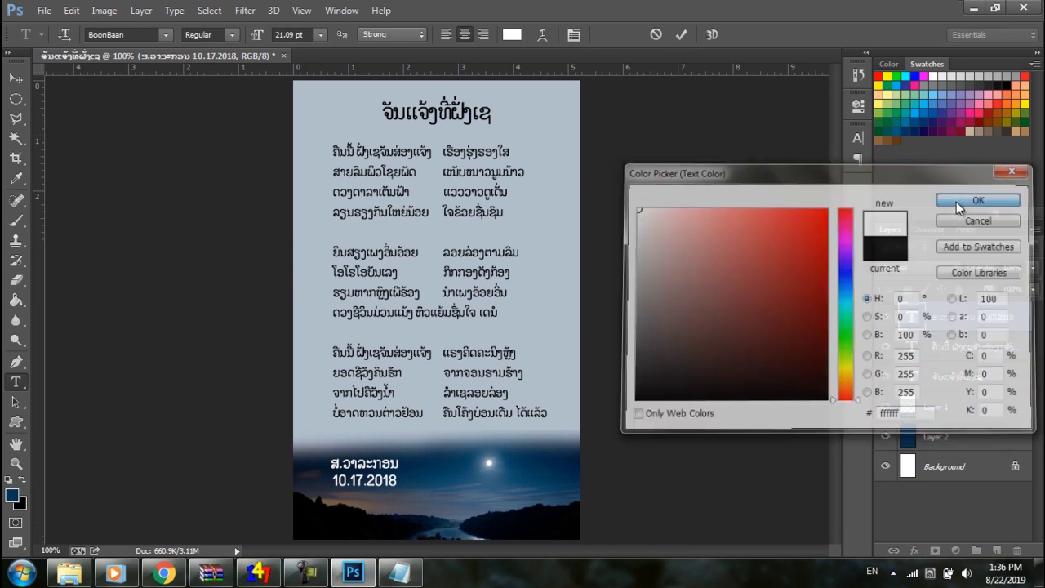
{"action": "left_click", "coordinate": [16, 79]}
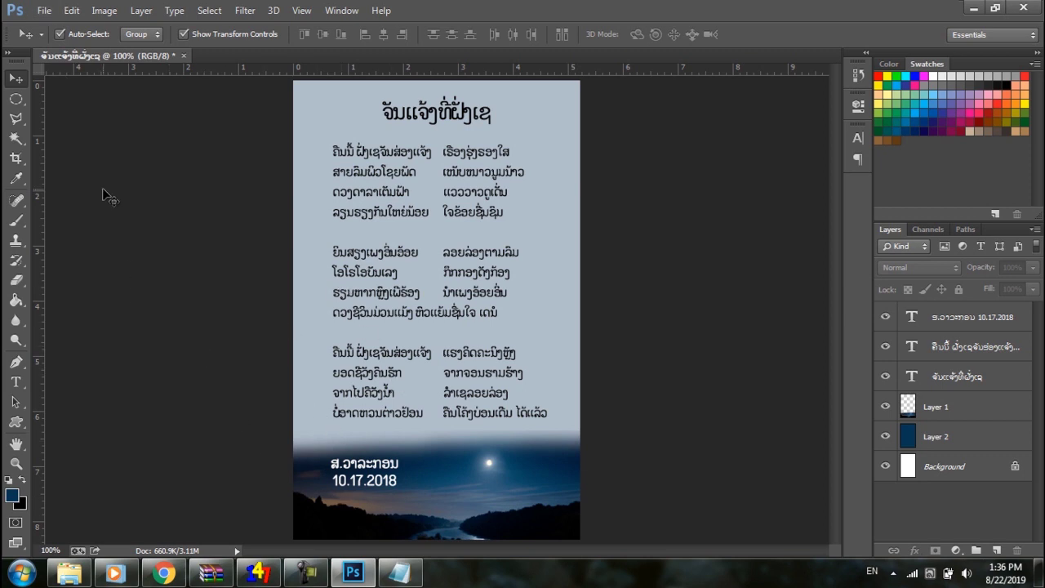
{"action": "left_click", "coordinate": [45, 11]}
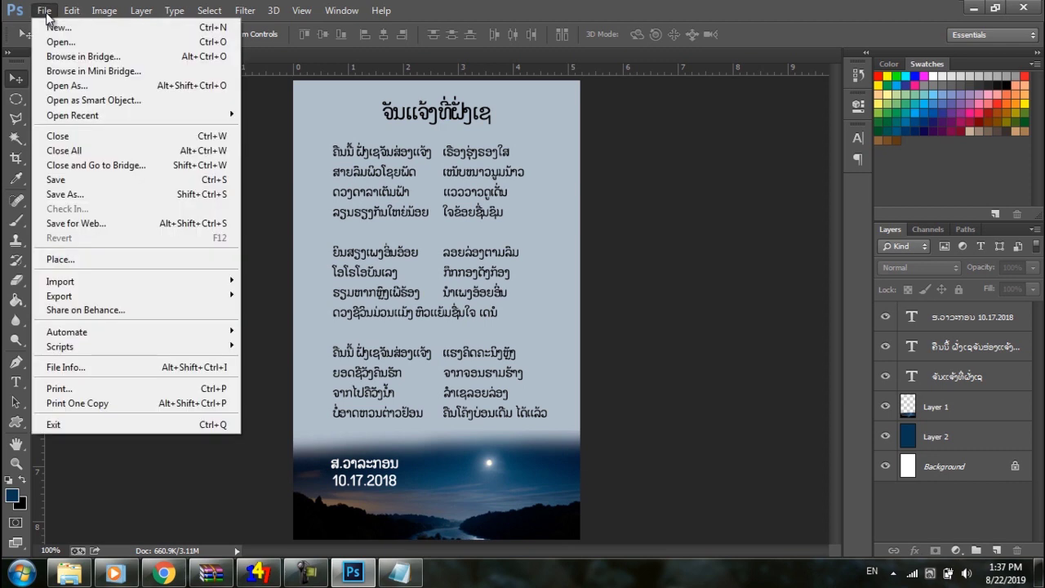
{"action": "left_click", "coordinate": [46, 11]}
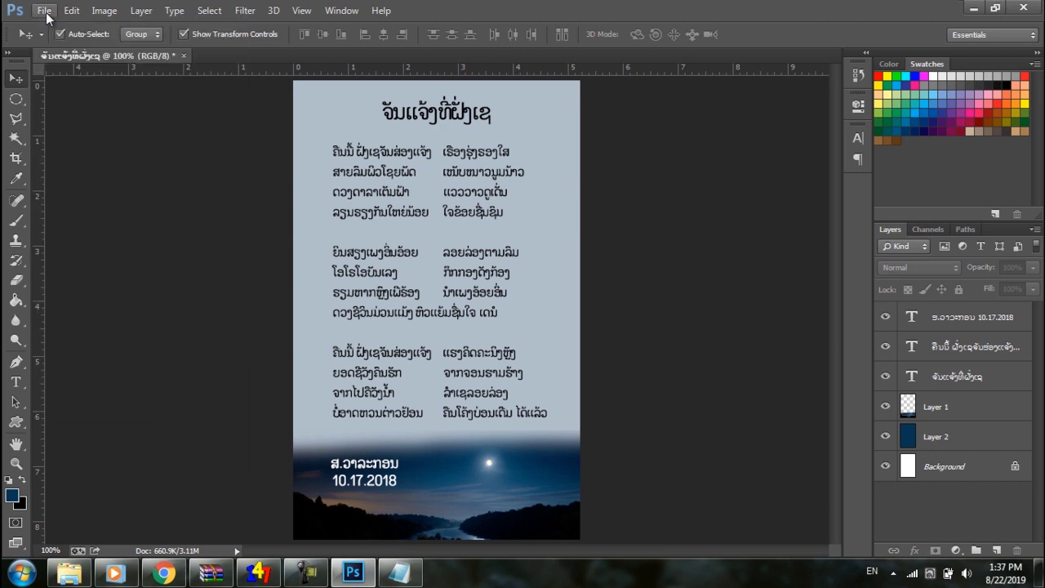
{"action": "left_click", "coordinate": [46, 11]}
{"action": "left_click", "coordinate": [45, 12]}
{"action": "left_click", "coordinate": [45, 11]}
{"action": "left_click", "coordinate": [45, 11]}
Save a PNG copy of the poem picture to the Desktop with Smallest / Slow compression and no interlacing.
{"action": "left_click", "coordinate": [46, 11]}
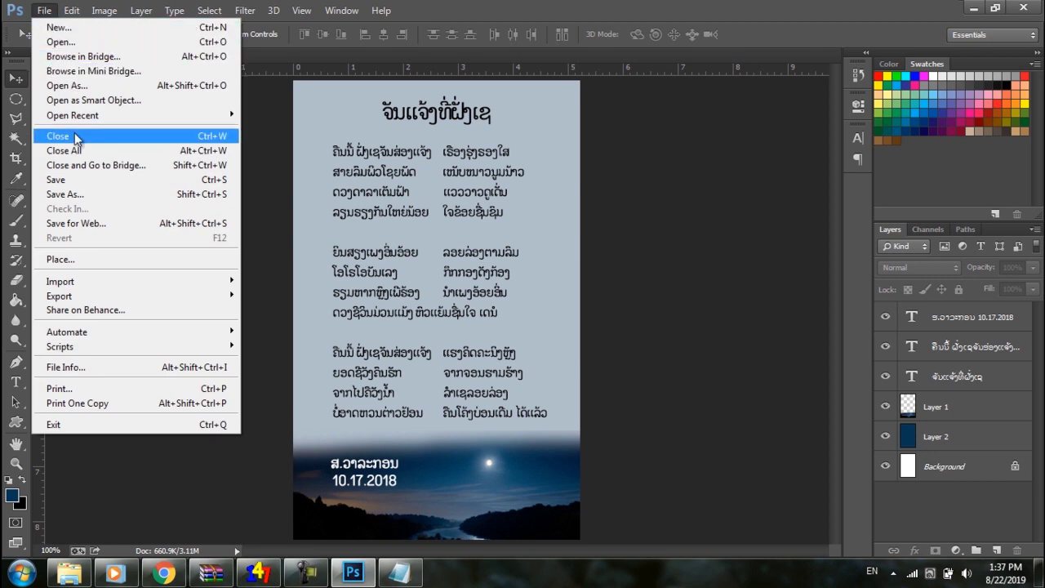
{"action": "left_click", "coordinate": [74, 194]}
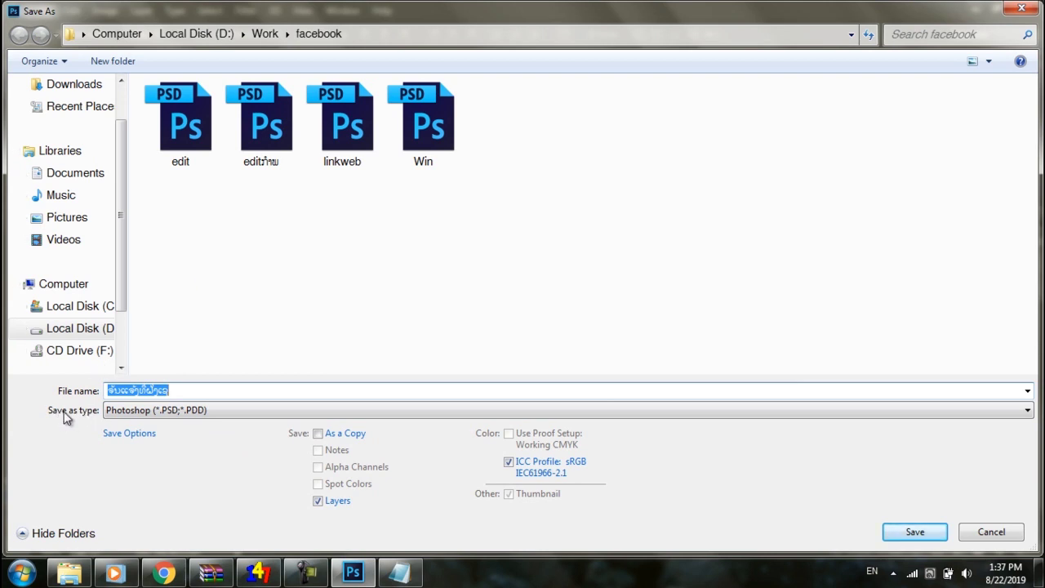
{"action": "left_click", "coordinate": [126, 412]}
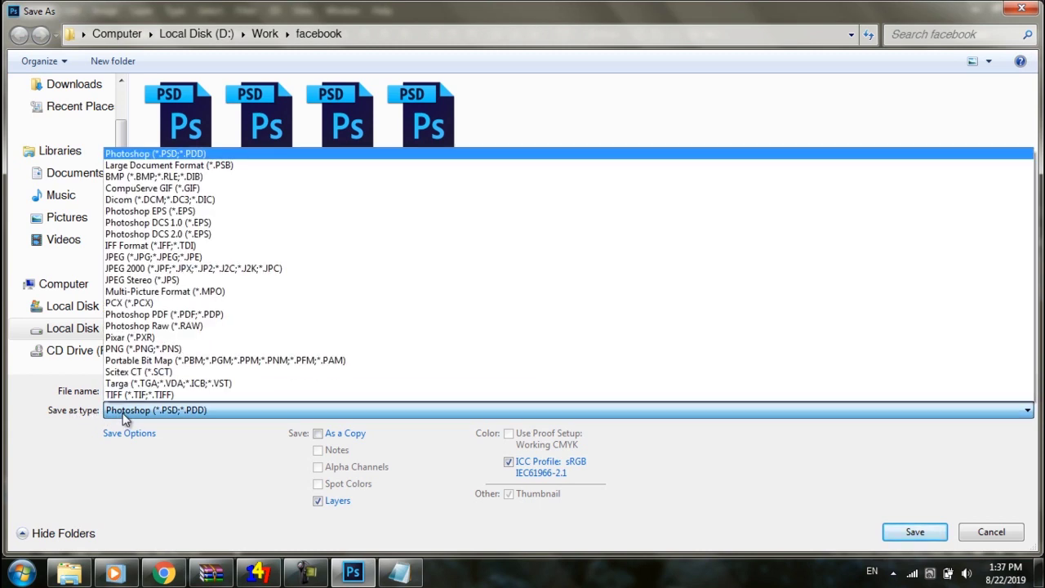
{"action": "left_click", "coordinate": [159, 349]}
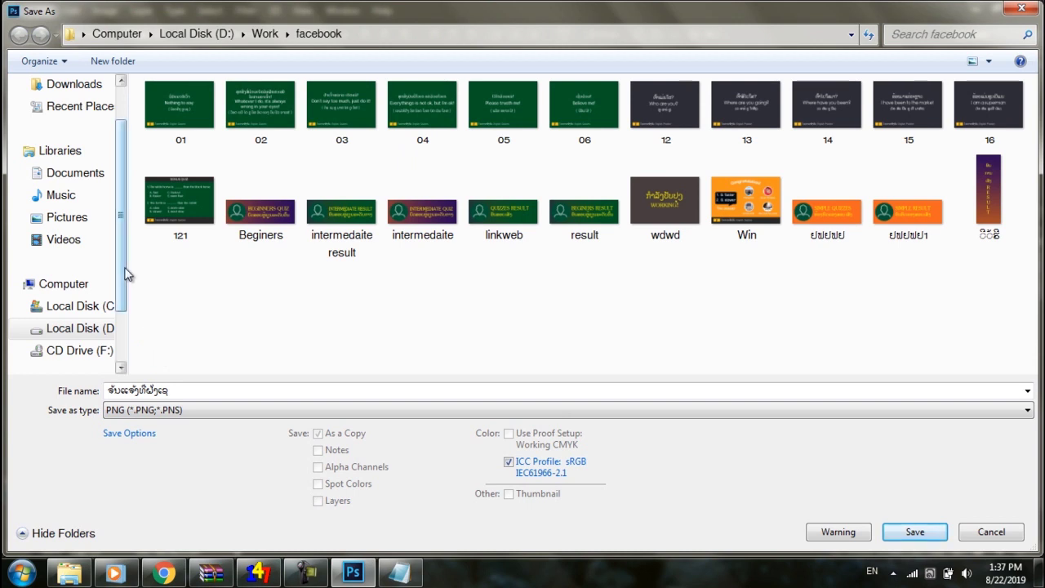
{"action": "left_click_drag", "start_coordinate": [121, 266], "coordinate": [120, 173]}
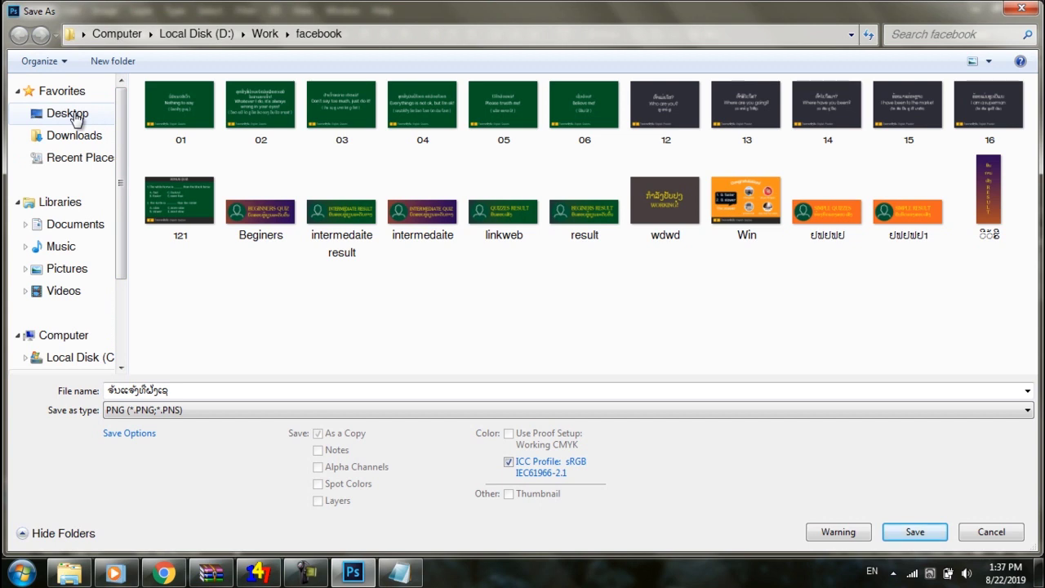
{"action": "left_click", "coordinate": [67, 113]}
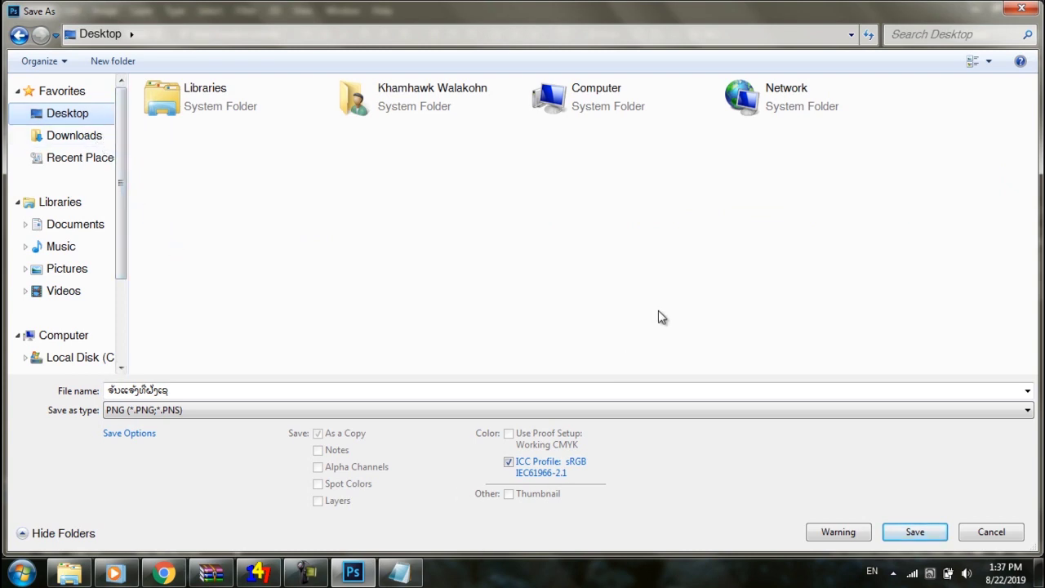
{"action": "left_click", "coordinate": [926, 530]}
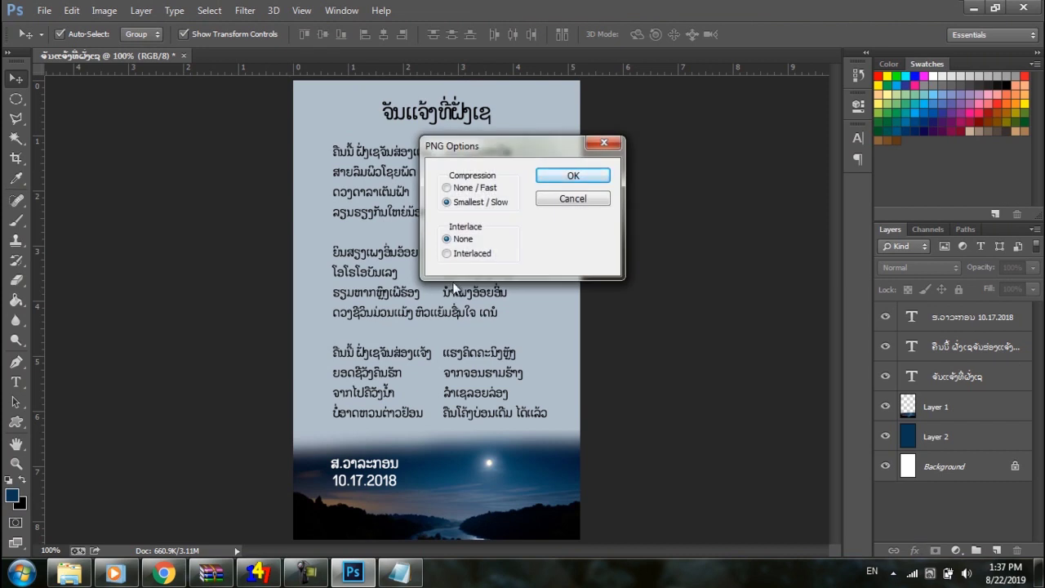
{"action": "left_click_drag", "start_coordinate": [507, 145], "coordinate": [502, 103]}
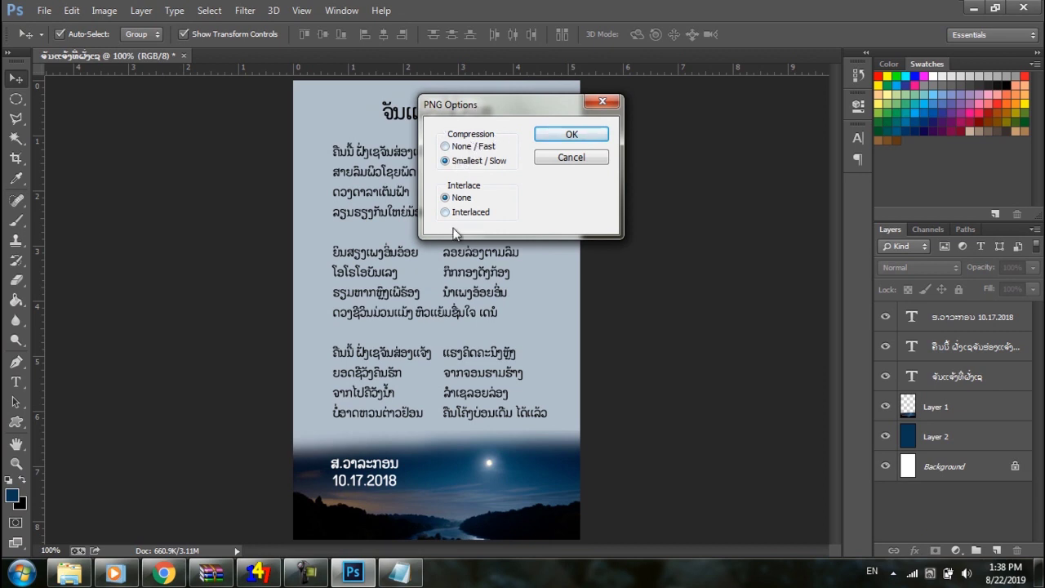
{"action": "left_click", "coordinate": [555, 133]}
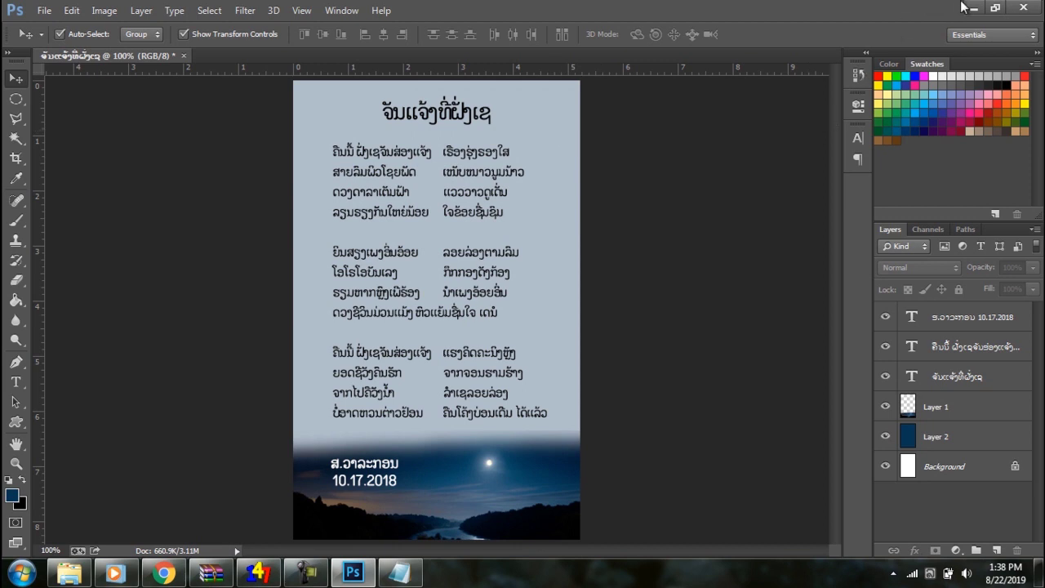
Switch to the desktop, open the saved poem PNG in Windows Photo Viewer and view it maximized and in a smaller window.
{"action": "key", "text": "super+d"}
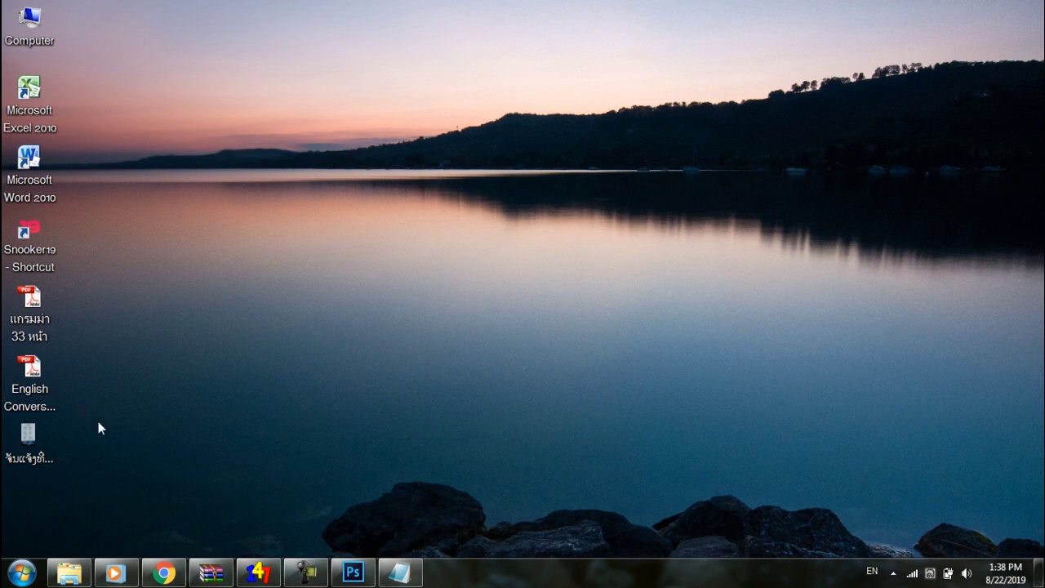
{"action": "left_click", "coordinate": [11, 448]}
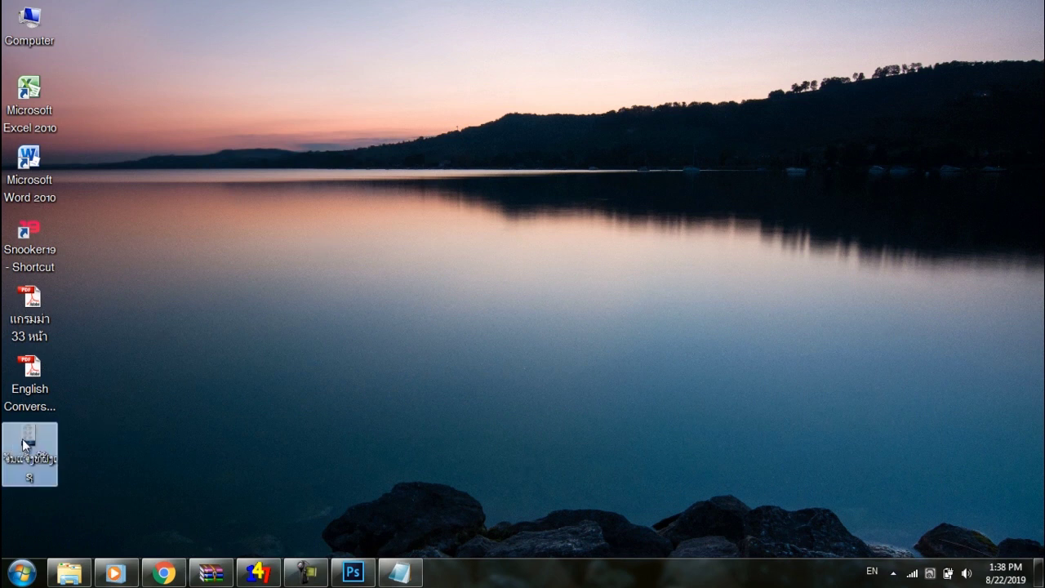
{"action": "left_click_drag", "start_coordinate": [12, 448], "coordinate": [422, 130]}
{"action": "left_click_drag", "start_coordinate": [30, 167], "coordinate": [38, 511]}
{"action": "left_click", "coordinate": [129, 398]}
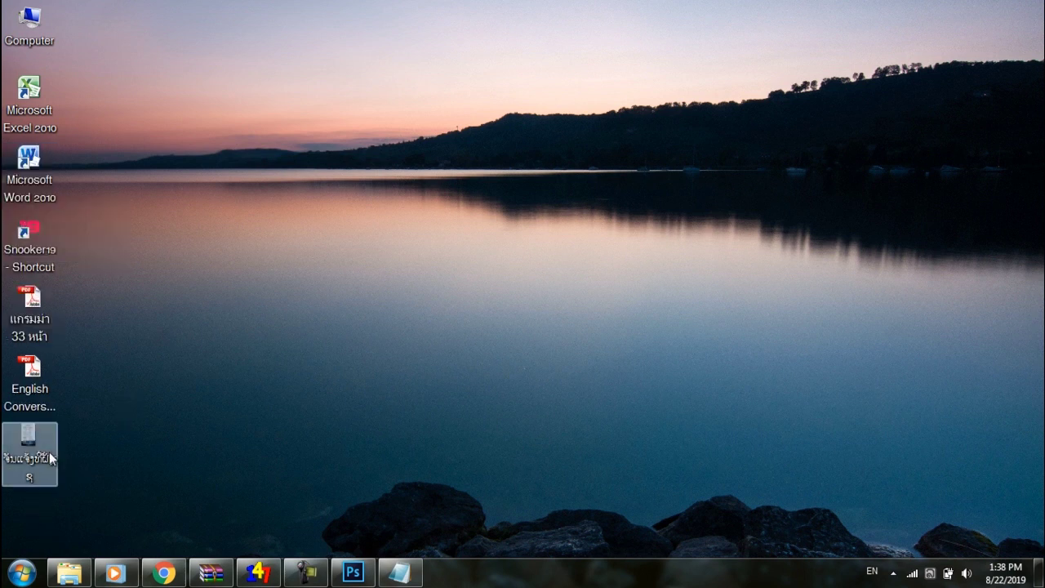
{"action": "double_click", "coordinate": [49, 451]}
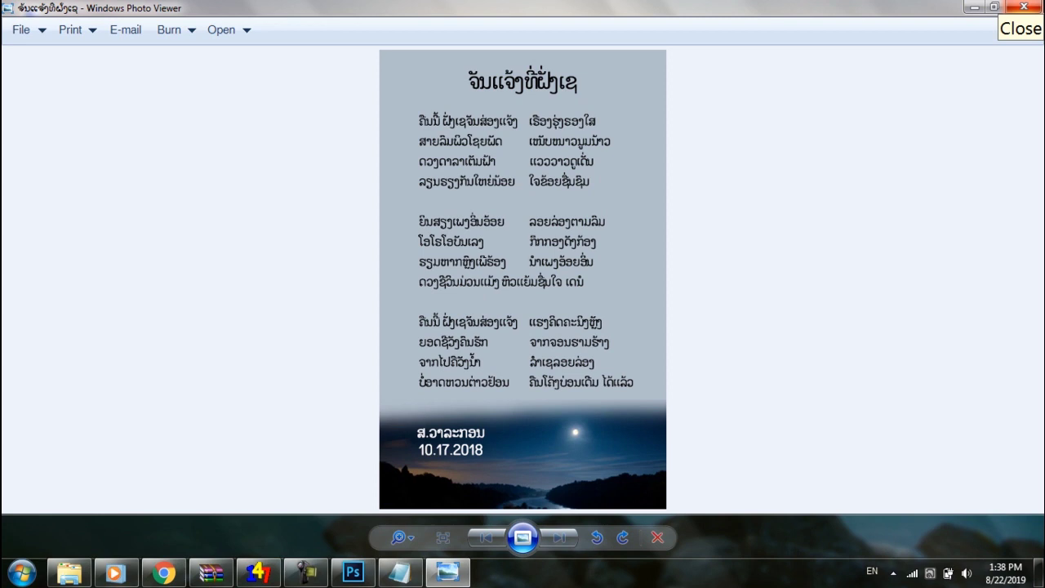
{"action": "left_click_drag", "start_coordinate": [802, 8], "coordinate": [738, 33]}
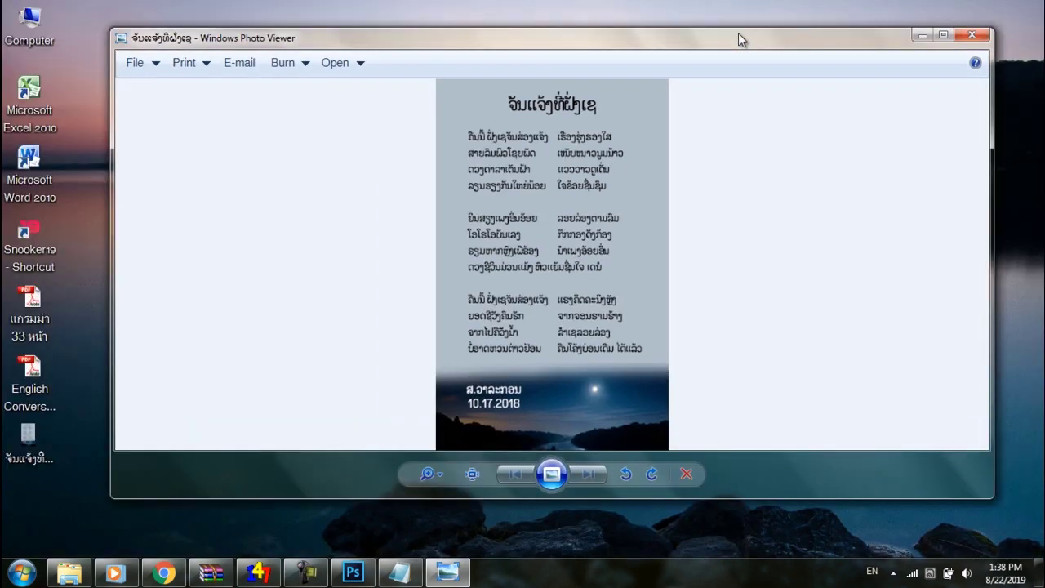
{"action": "double_click", "coordinate": [738, 33]}
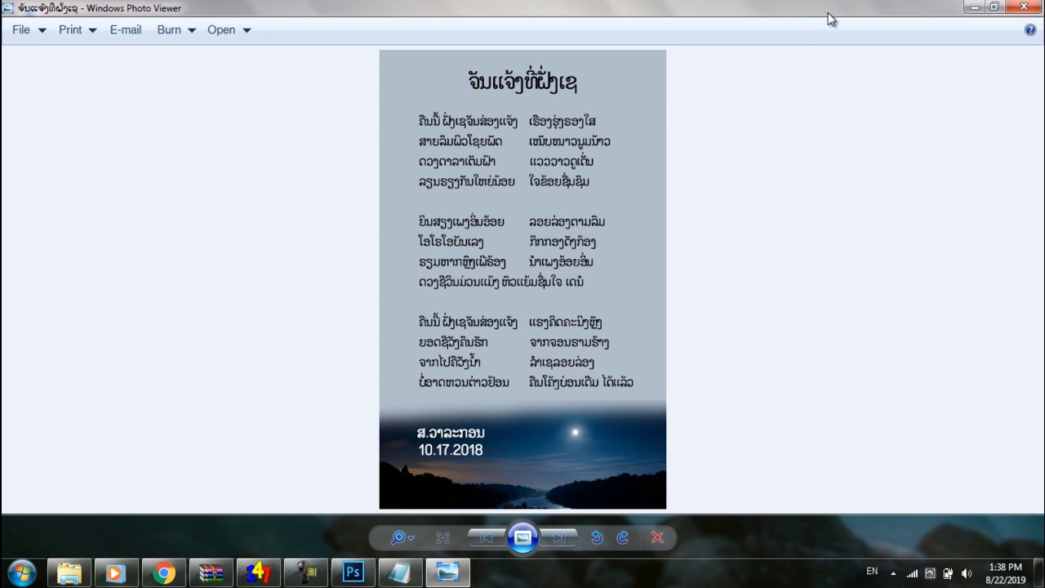
{"action": "double_click", "coordinate": [760, 11]}
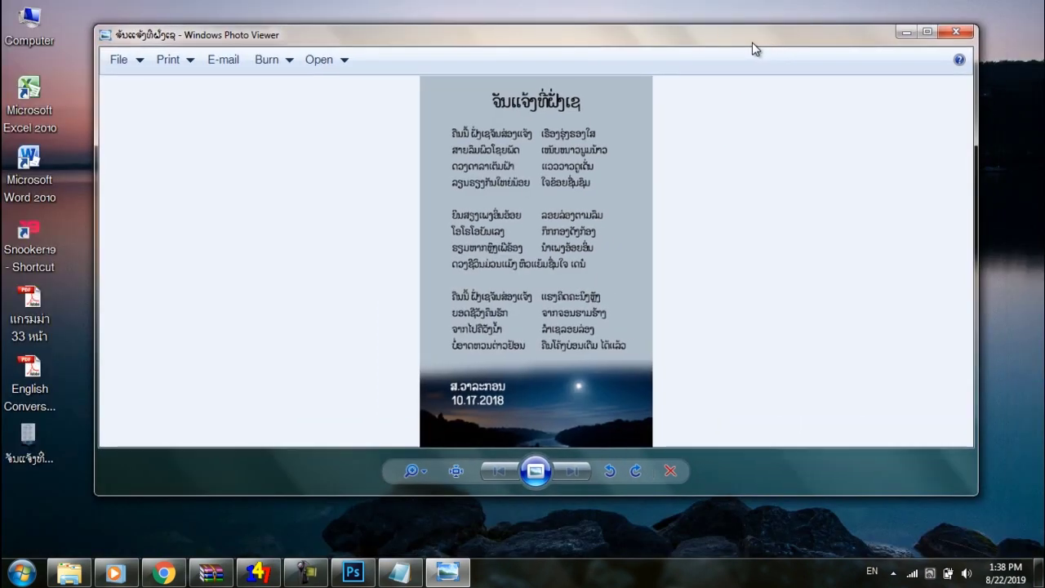